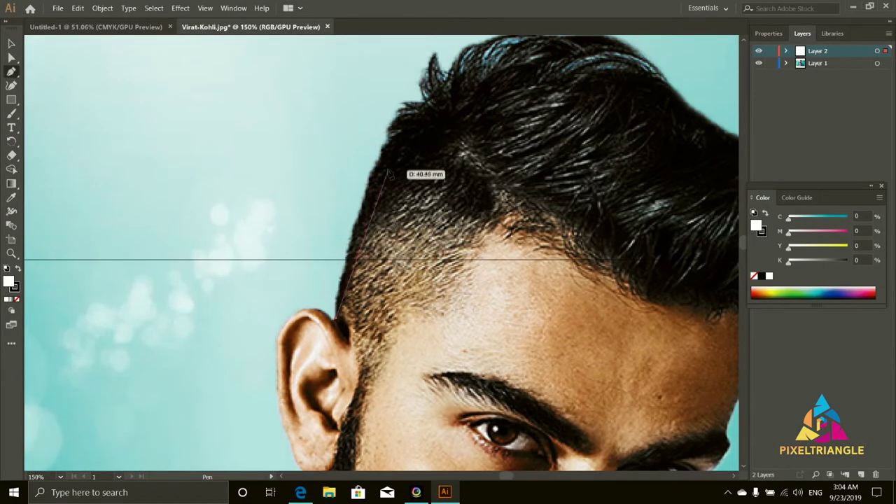
# On Layer 2, Pen-trace the hair outline from the ear up across the spiky crown.
pyautogui.moveTo(371, 173); pyautogui.dragTo(387, 143)
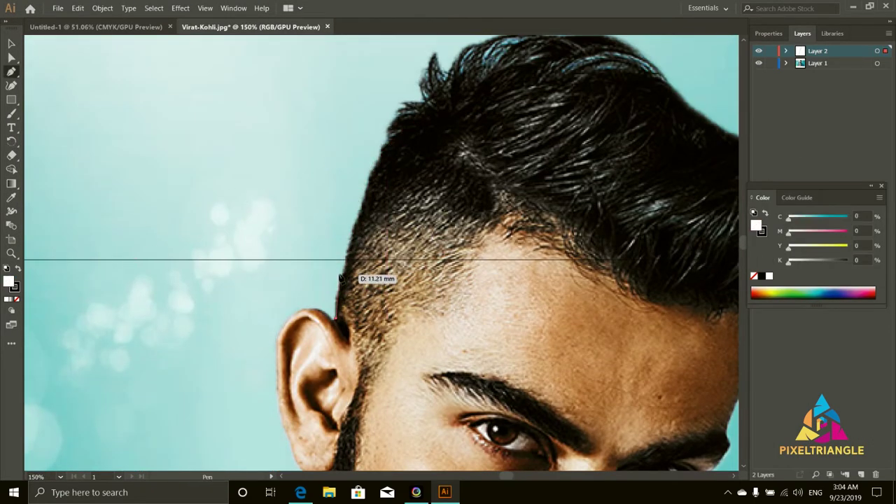
pyautogui.moveTo(371, 190); pyautogui.dragTo(373, 175)
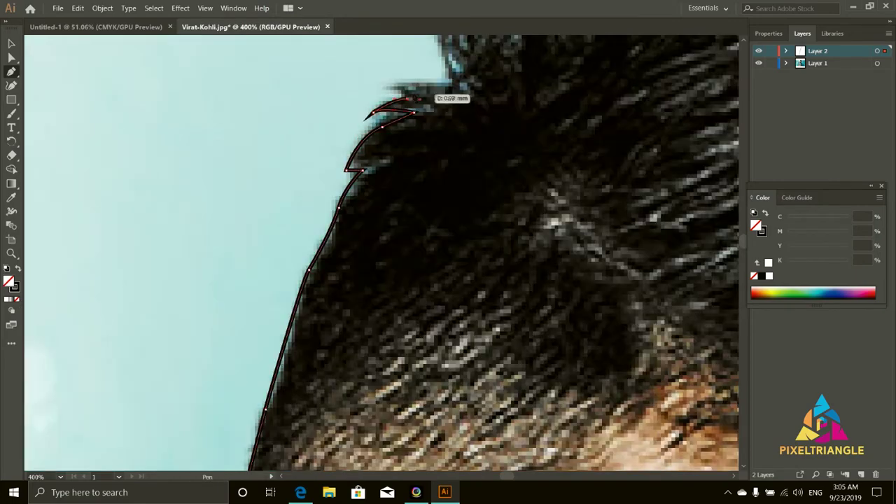
pyautogui.click(371, 91)
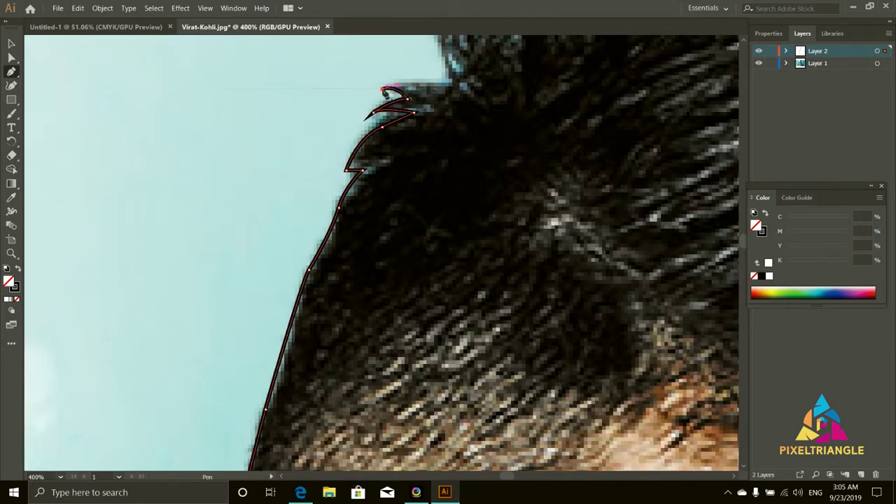
pyautogui.click(448, 81)
pyautogui.scroll(3, 448, 81)
pyautogui.click(446, 126)
pyautogui.click(462, 145)
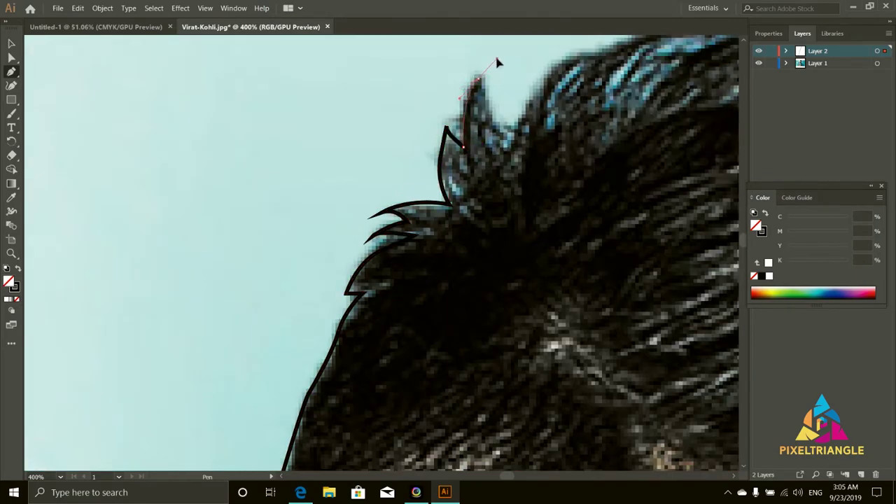
pyautogui.click(484, 70)
pyautogui.moveTo(508, 138); pyautogui.dragTo(542, 65)
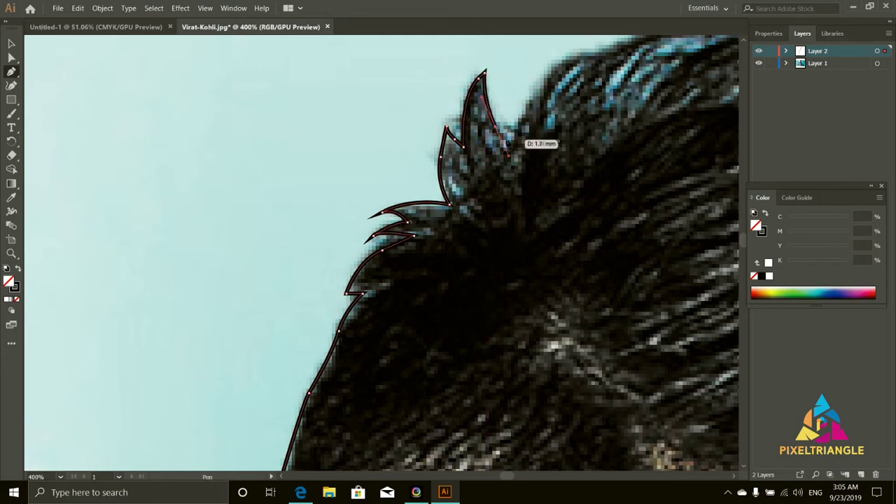
pyautogui.click(595, 55)
pyautogui.scroll(3, 636, 54)
pyautogui.click(664, 123)
pyautogui.hscroll(5, 664, 124)
pyautogui.click(504, 177)
pyautogui.click(673, 178)
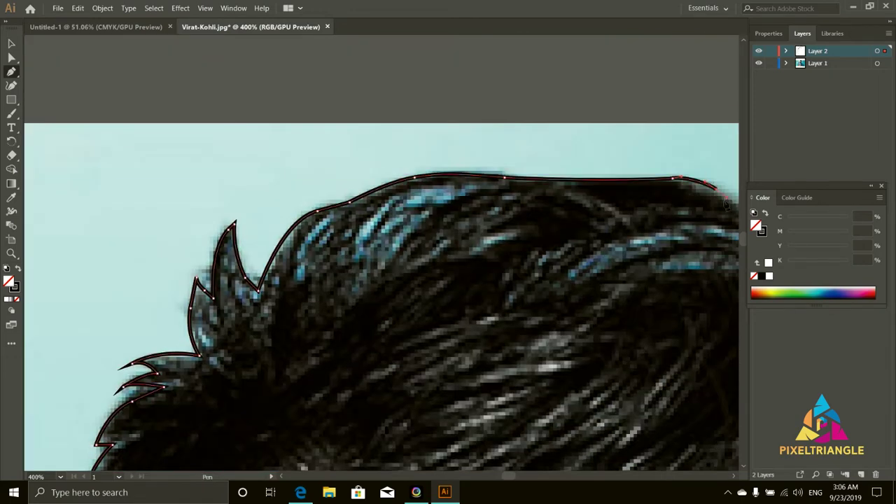
pyautogui.hscroll(5, 727, 201)
pyautogui.click(522, 350)
pyautogui.hscroll(5, 631, 378)
pyautogui.moveTo(567, 326)
pyautogui.mouseDown()
pyautogui.moveTo(592, 335)
pyautogui.moveTo(570, 327)
pyautogui.moveTo(592, 368)
pyautogui.mouseUp()
pyautogui.click(576, 326)
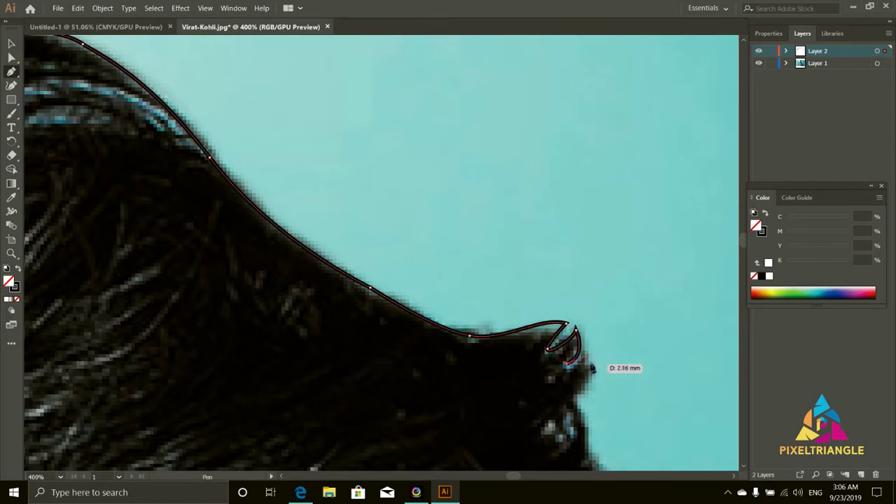
# Continue the outline down the back hair edge to its lower tip at the neck.
pyautogui.scroll(-5, 585, 395)
pyautogui.hscroll(3, 585, 395)
pyautogui.moveTo(461, 290)
pyautogui.mouseDown()
pyautogui.moveTo(486, 314)
pyautogui.moveTo(540, 282)
pyautogui.moveTo(550, 318)
pyautogui.mouseUp()
pyautogui.click(490, 359)
pyautogui.scroll(-3, 483, 365)
pyautogui.click(445, 299)
pyautogui.scroll(-3, 421, 315)
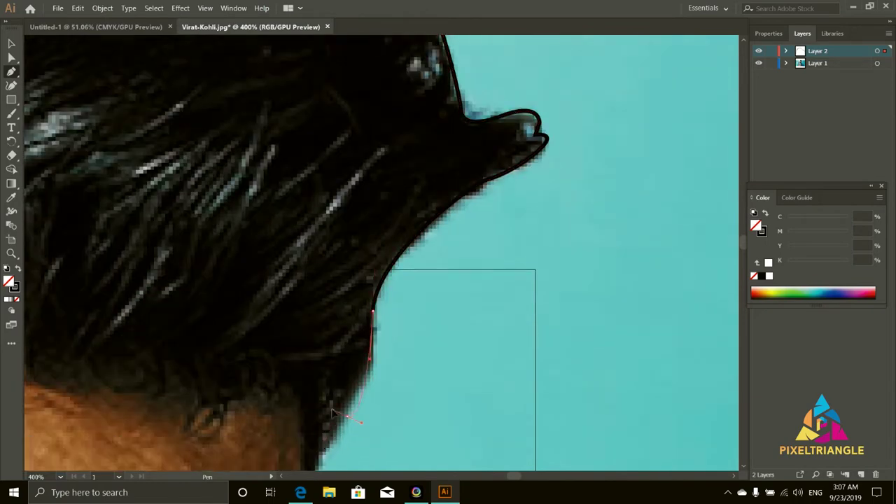
pyautogui.scroll(-3, 372, 315)
pyautogui.moveTo(347, 338); pyautogui.dragTo(305, 437)
pyautogui.scroll(-3, 304, 438)
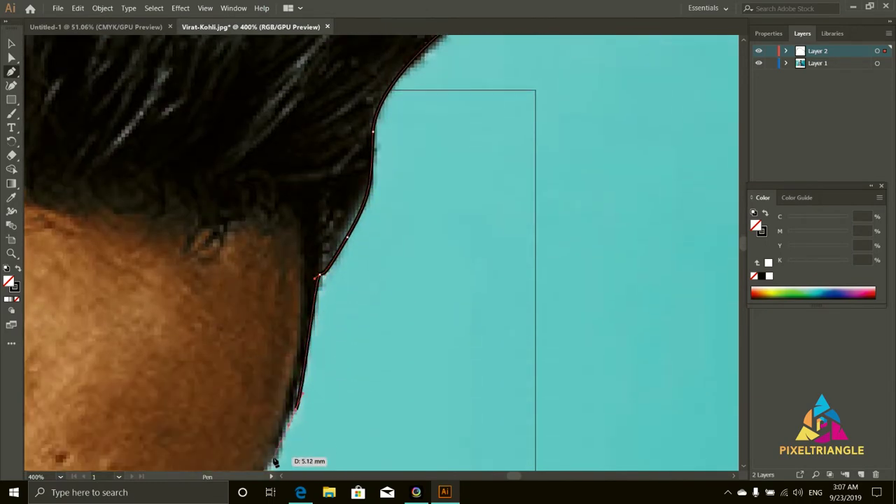
pyautogui.scroll(-2, 301, 448)
pyautogui.scroll(5, 301, 210)
pyautogui.moveTo(300, 337); pyautogui.dragTo(303, 468)
pyautogui.scroll(-3, 303, 468)
pyautogui.click(300, 190)
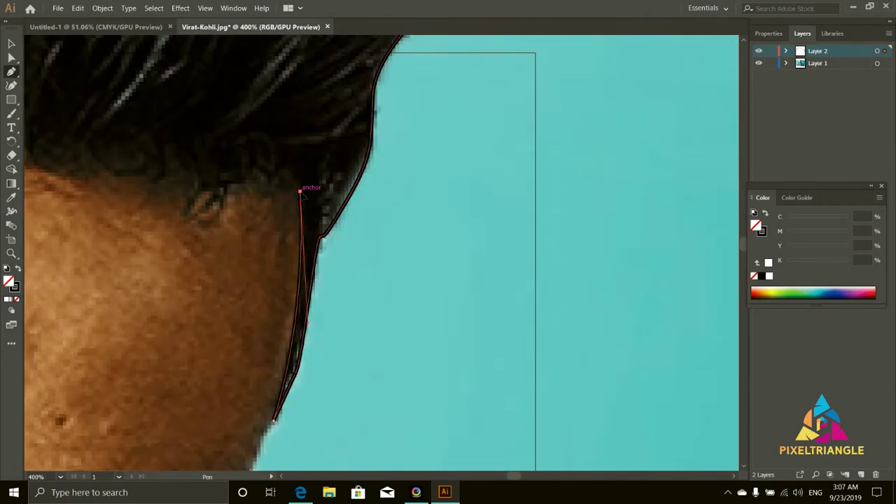
pyautogui.hscroll(-5, 350, 245)
pyautogui.scroll(2, 350, 246)
pyautogui.moveTo(478, 264); pyautogui.dragTo(479, 281)
pyautogui.click(468, 283)
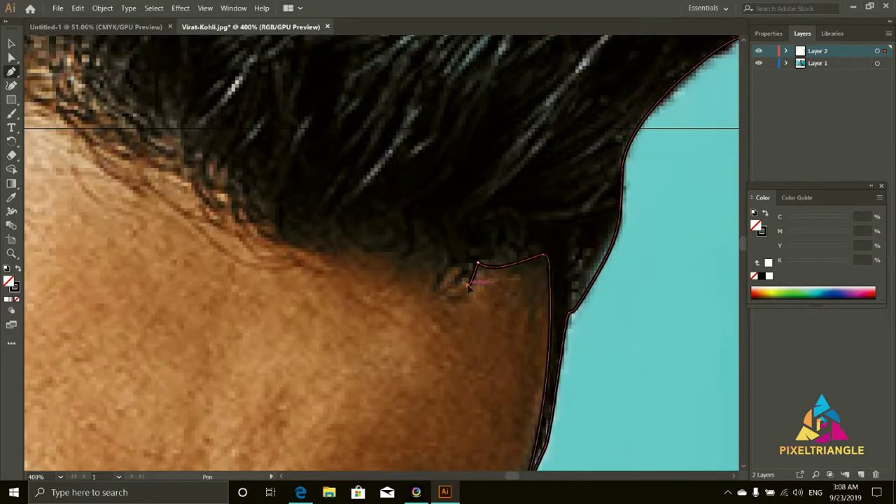
# Trace the back hairline curving up and to the left.
pyautogui.moveTo(442, 282); pyautogui.dragTo(444, 278)
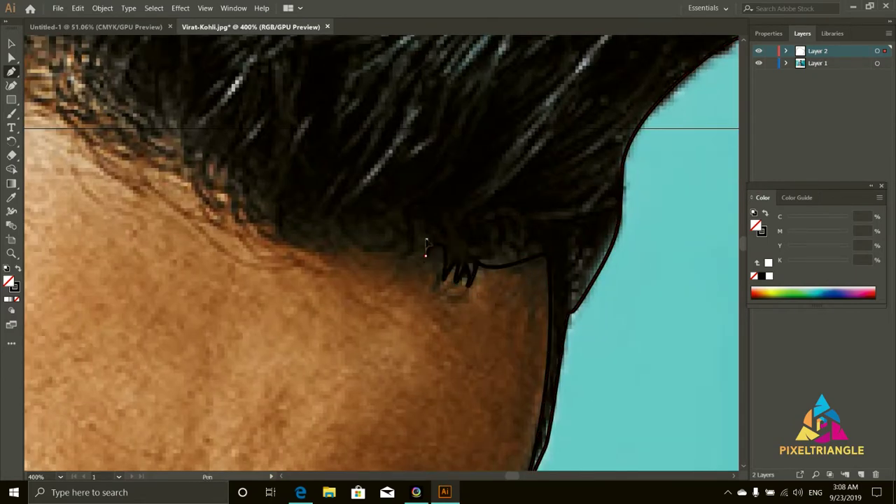
pyautogui.moveTo(425, 240); pyautogui.dragTo(395, 259)
pyautogui.click(292, 246)
pyautogui.moveTo(272, 218); pyautogui.dragTo(272, 226)
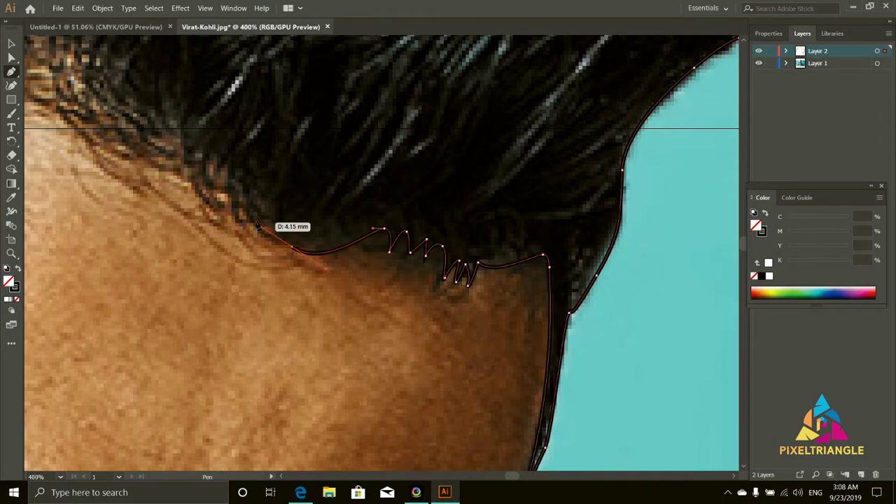
pyautogui.click(229, 225)
pyautogui.scroll(1, 210, 224)
pyautogui.moveTo(192, 210)
pyautogui.mouseDown()
pyautogui.moveTo(170, 205)
pyautogui.moveTo(455, 303)
pyautogui.mouseUp()
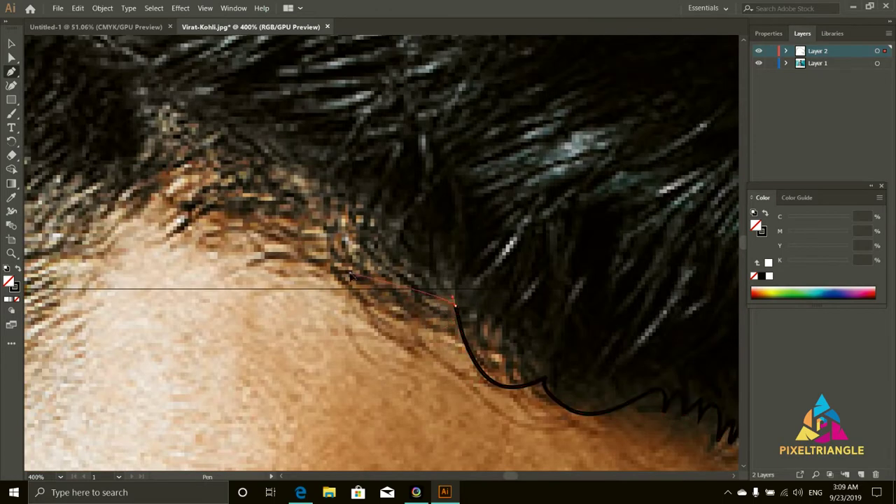
pyautogui.click(295, 248)
pyautogui.moveTo(203, 223)
pyautogui.mouseDown()
pyautogui.moveTo(175, 221)
pyautogui.moveTo(471, 362)
pyautogui.mouseUp()
# Trace the zigzag temple hairline above the ear down toward the sideburn.
pyautogui.click(514, 380)
pyautogui.click(490, 392)
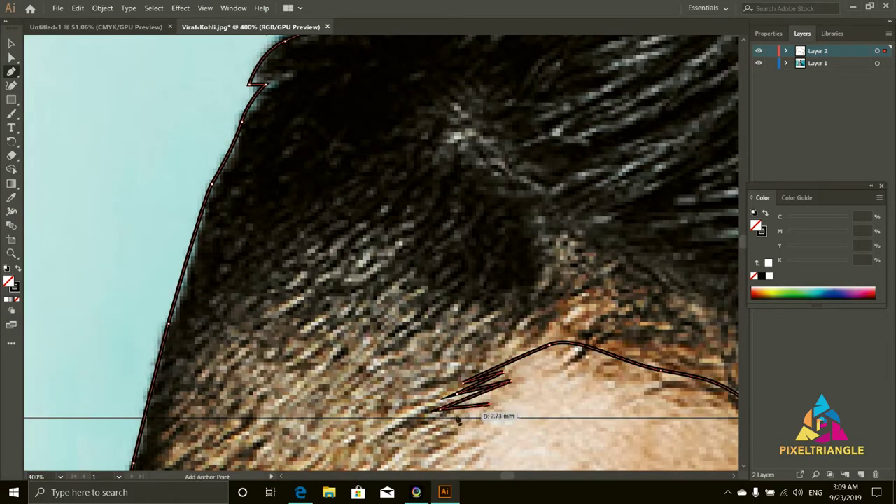
pyautogui.moveTo(490, 413); pyautogui.dragTo(525, 268)
pyautogui.click(536, 306)
pyautogui.click(434, 308)
pyautogui.moveTo(413, 334); pyautogui.dragTo(414, 355)
pyautogui.click(488, 348)
pyautogui.click(399, 360)
pyautogui.click(467, 378)
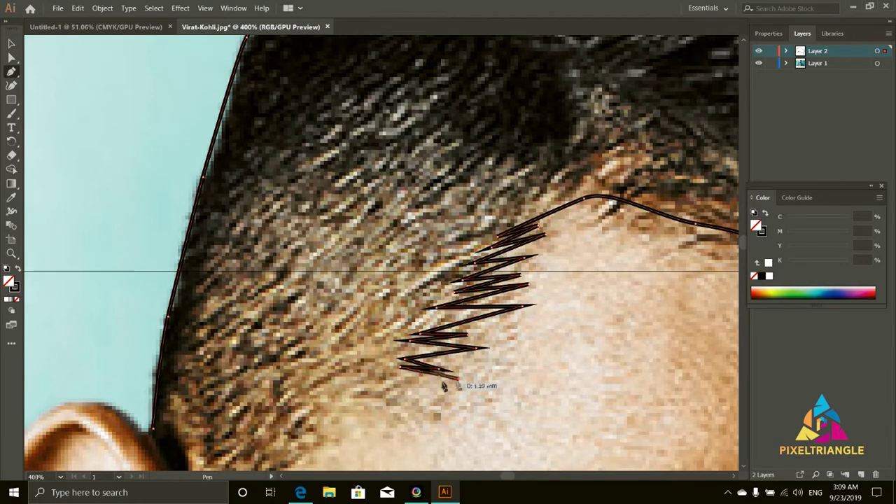
pyautogui.click(382, 388)
pyautogui.click(457, 394)
pyautogui.click(346, 422)
pyautogui.scroll(-3, 293, 352)
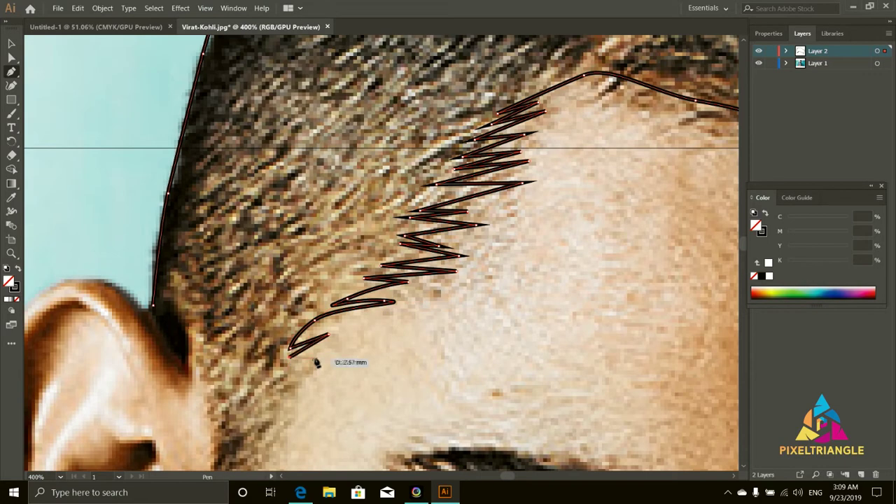
pyautogui.click(304, 388)
pyautogui.scroll(-1, 287, 395)
pyautogui.moveTo(263, 406); pyautogui.dragTo(254, 420)
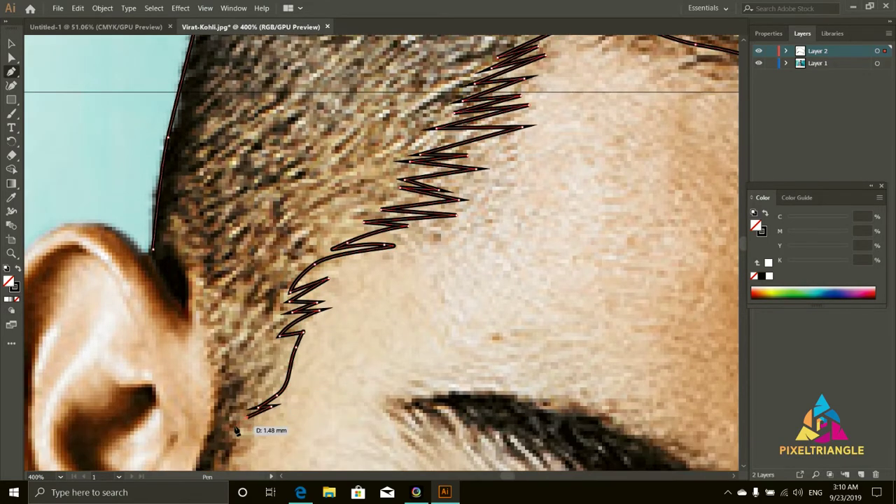
# Close the hair path at the sideburn and fill it near-black with the Eyedropper.
pyautogui.scroll(-1, 237, 431)
pyautogui.scroll(-2, 250, 386)
pyautogui.scroll(-3, 226, 408)
pyautogui.scroll(3, 220, 260)
pyautogui.click(222, 238)
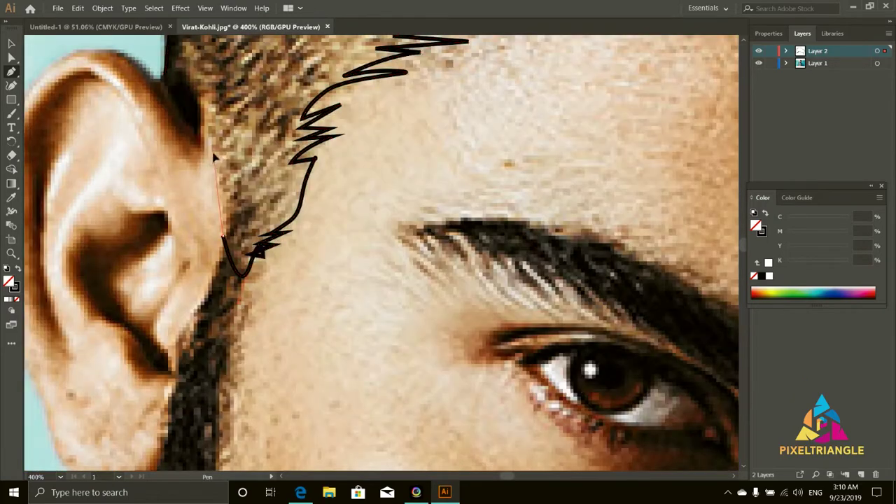
pyautogui.click(186, 90)
pyautogui.scroll(-5, 187, 91)
pyautogui.press('i')
pyautogui.click(341, 90)
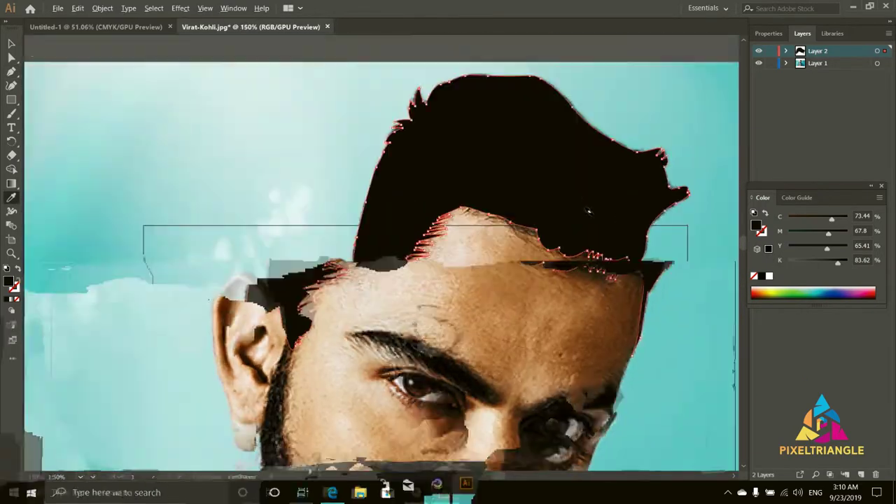
# With the Pen tool, trace the left eyebrow's upper edge.
pyautogui.press('p')
pyautogui.scroll(3, 478, 300)
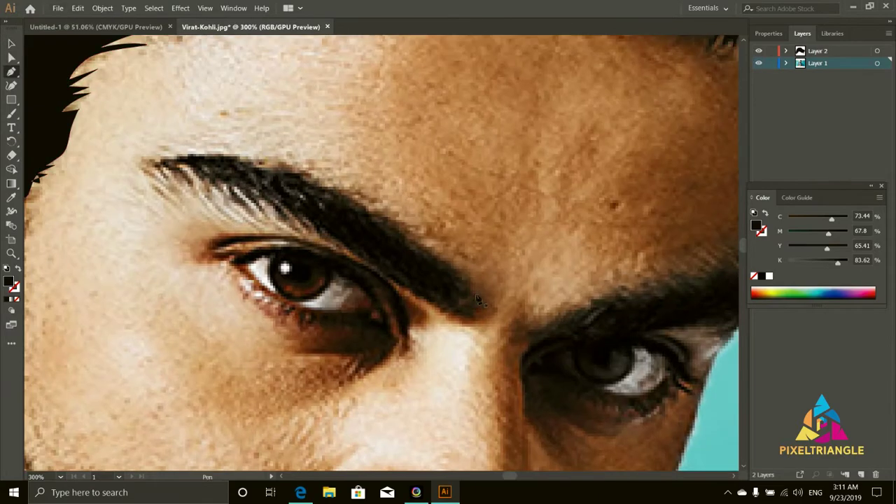
pyautogui.click(478, 300)
pyautogui.click(331, 190)
pyautogui.click(303, 178)
pyautogui.scroll(3, 303, 178)
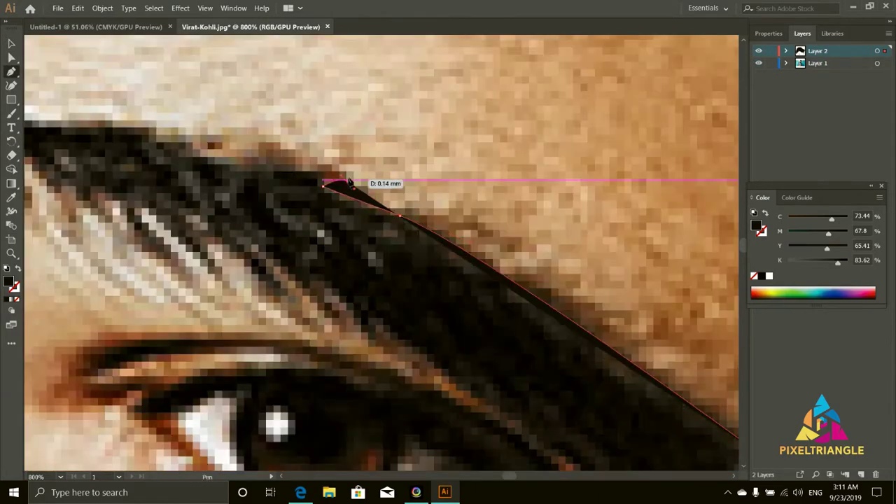
pyautogui.scroll(-3, 349, 184)
pyautogui.click(180, 135)
pyautogui.scroll(2, 306, 224)
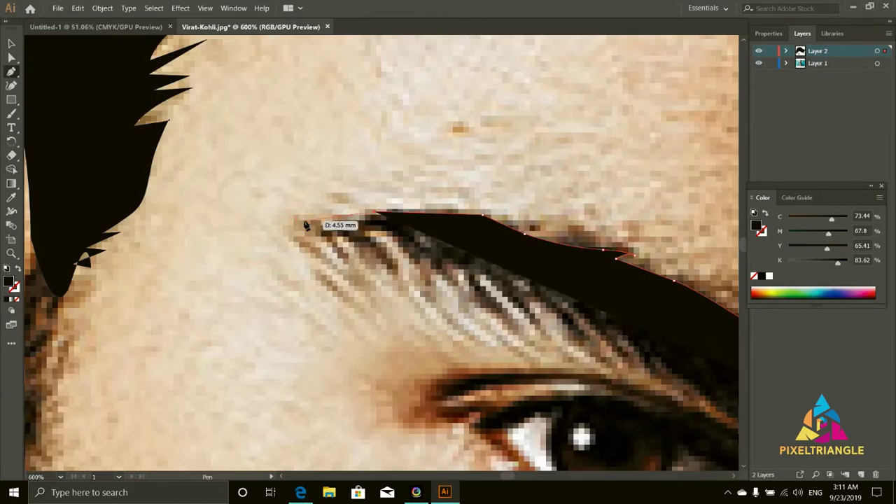
pyautogui.scroll(-3, 306, 224)
pyautogui.scroll(3, 324, 250)
# Trace the left eyebrow's lower edge and wrap around its outer tip.
pyautogui.click(325, 238)
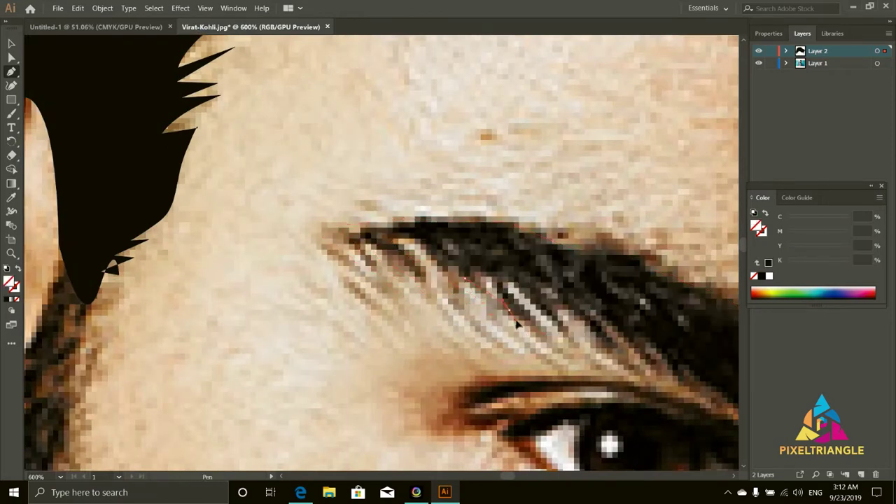
pyautogui.click(558, 308)
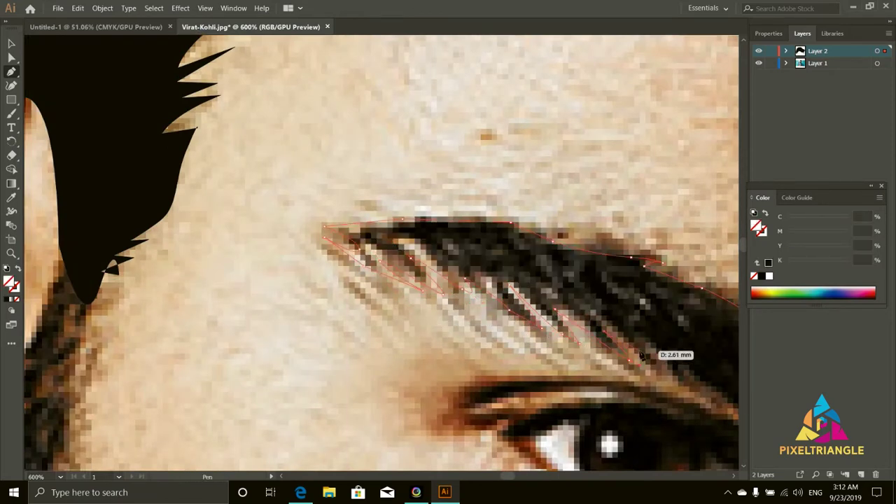
pyautogui.moveTo(689, 375); pyautogui.dragTo(393, 236)
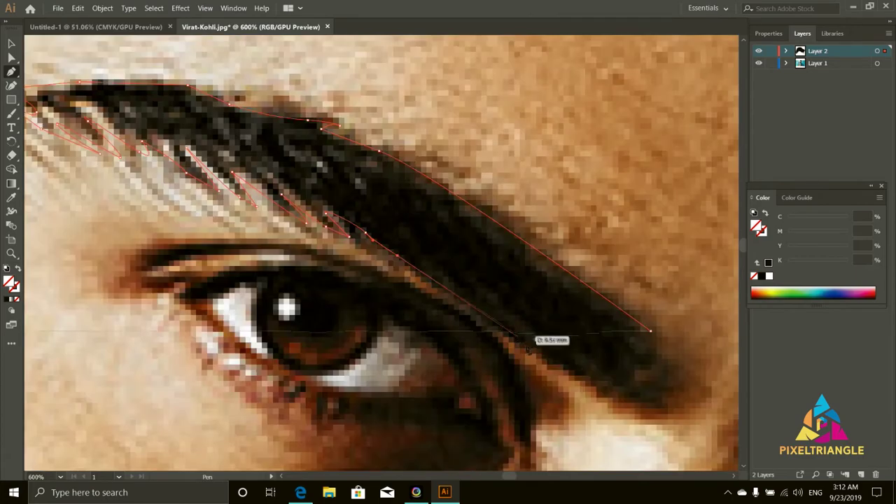
pyautogui.click(581, 382)
pyautogui.click(661, 420)
pyautogui.click(706, 398)
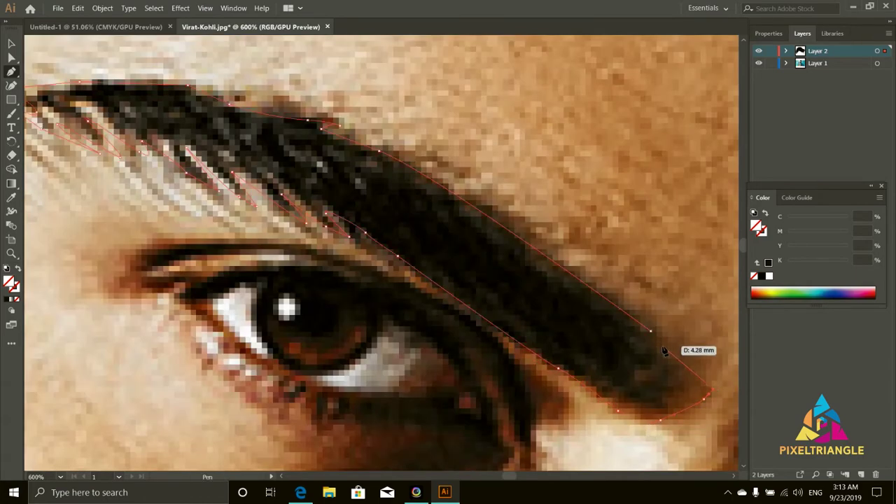
# On Layer 2, trace the right eyebrow's jagged top edge.
pyautogui.scroll(1, 586, 136)
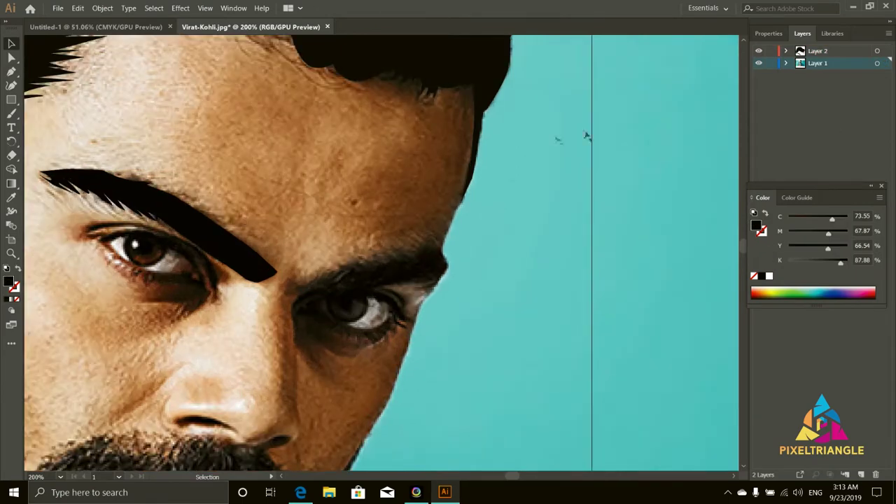
pyautogui.scroll(5, 230, 300)
pyautogui.click(820, 52)
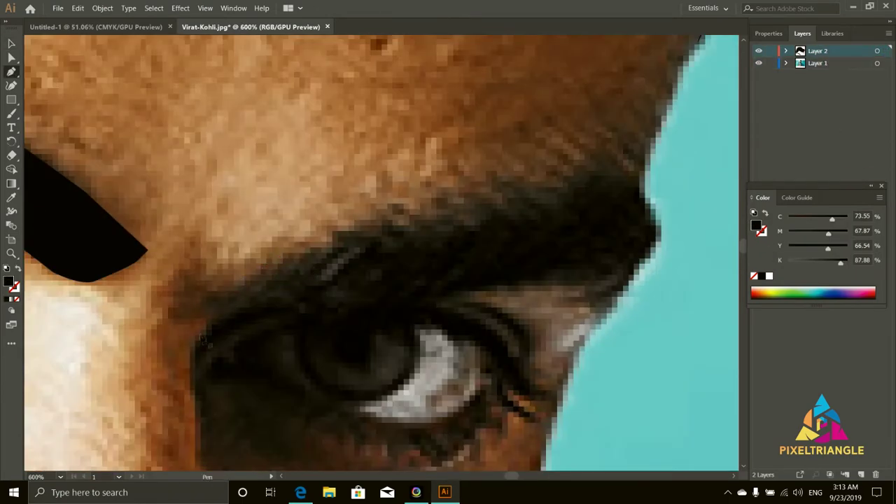
pyautogui.click(299, 260)
pyautogui.click(323, 242)
pyautogui.click(311, 257)
pyautogui.click(344, 242)
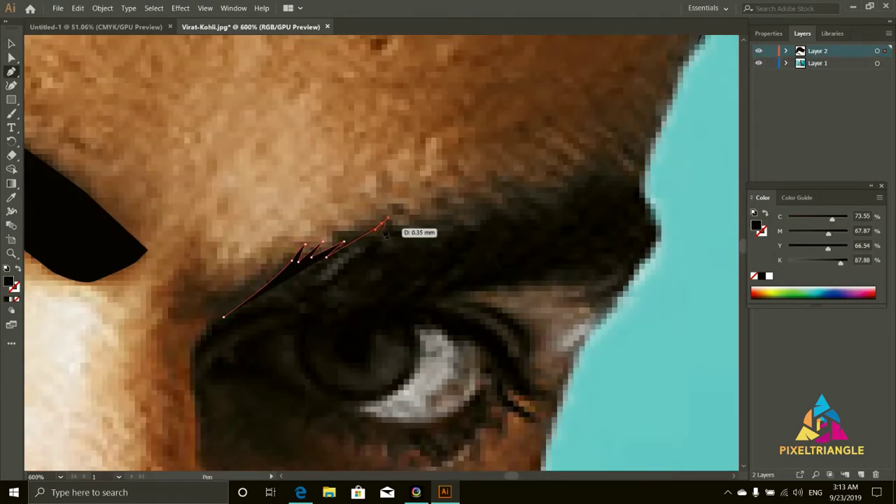
pyautogui.scroll(-1, 505, 210)
pyautogui.click(441, 219)
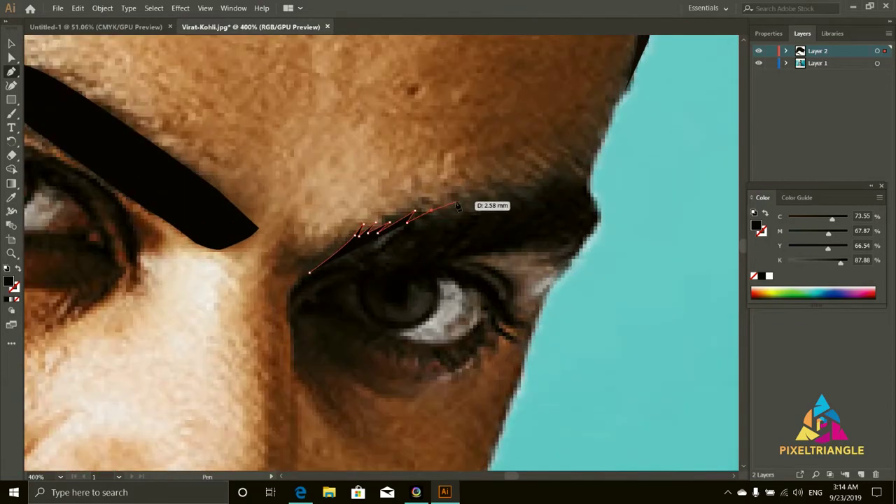
pyautogui.click(467, 191)
pyautogui.click(477, 201)
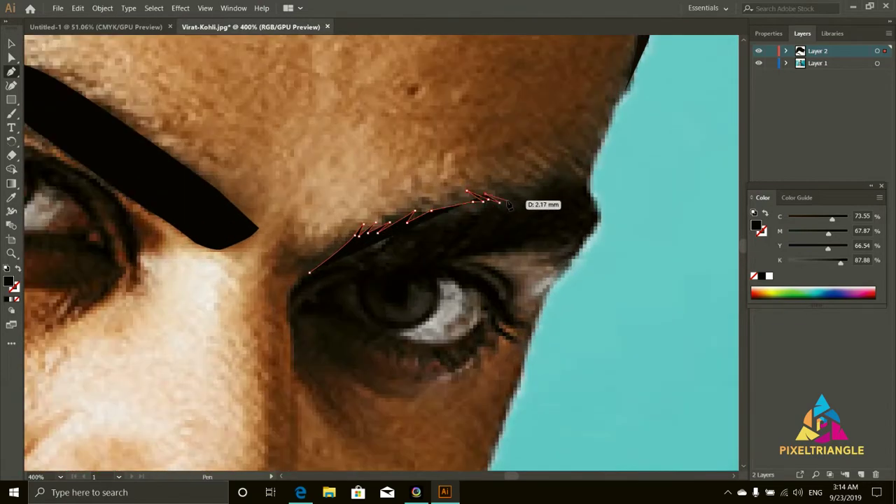
pyautogui.scroll(-1, 509, 204)
# Trace around the right eyebrow's outer end and lower edge, close the path, and zoom out.
pyautogui.click(534, 204)
pyautogui.click(558, 212)
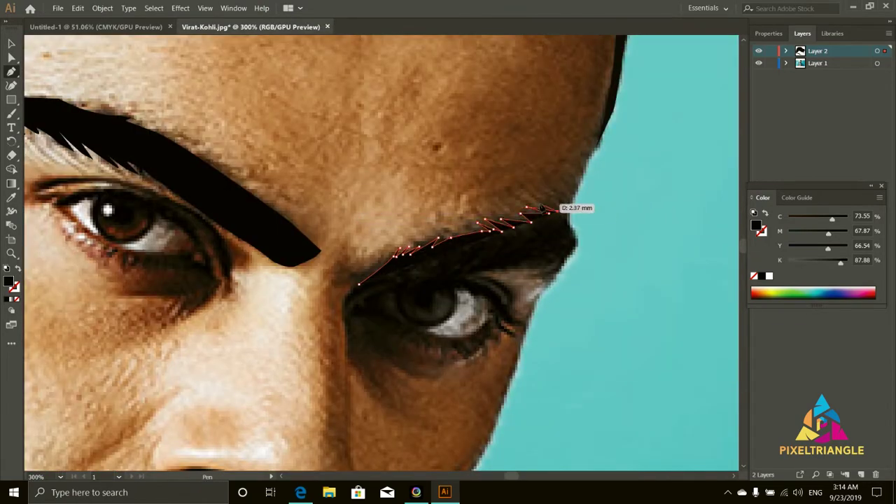
pyautogui.click(562, 264)
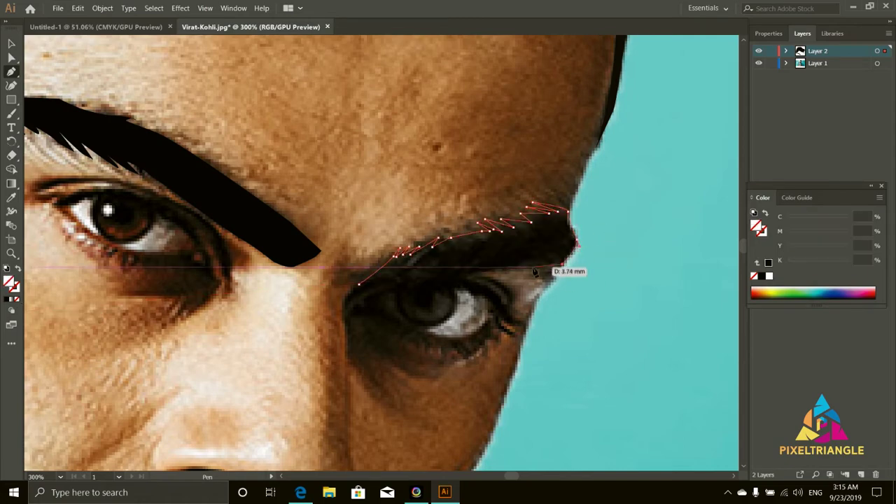
pyautogui.click(471, 276)
pyautogui.click(403, 278)
pyautogui.click(390, 279)
pyautogui.click(378, 281)
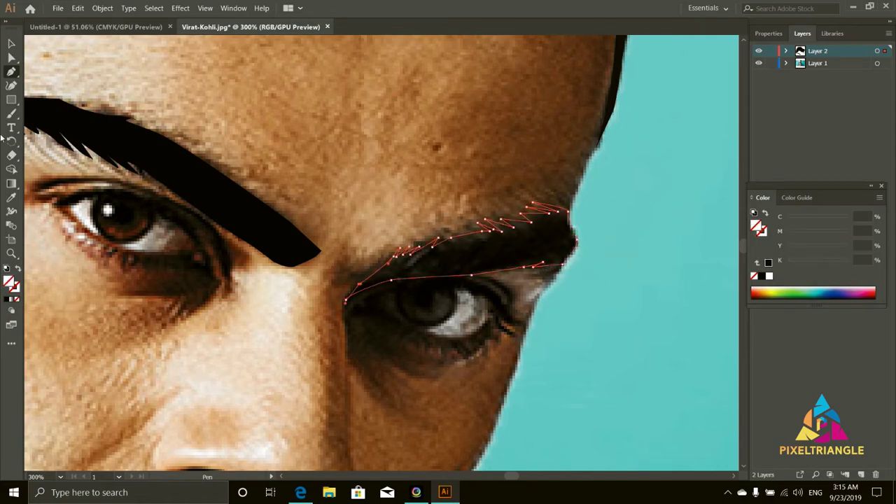
pyautogui.click(11, 196)
pyautogui.click(105, 133)
pyautogui.hotkey('ctrl', '-')
pyautogui.hotkey('ctrl', '-')
pyautogui.hotkey('ctrl', '-')
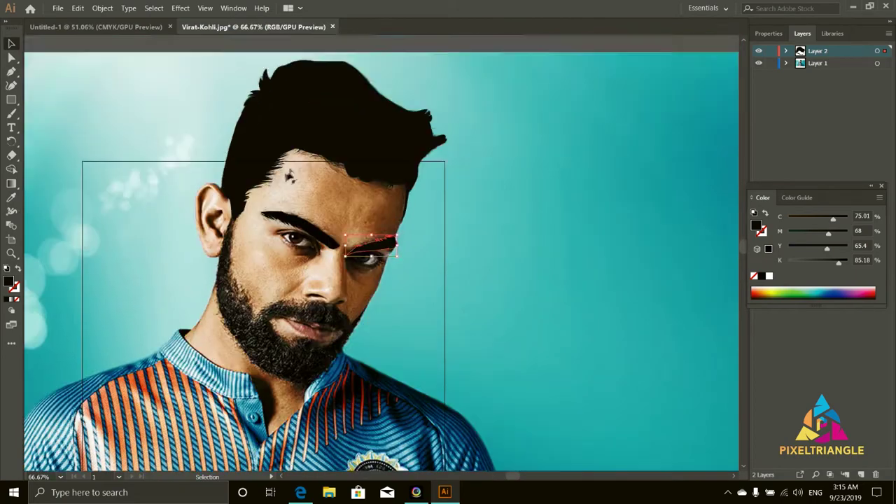
# Pen-trace the beard outline along the jaw, the shirt collar and the neck.
pyautogui.hotkey('ctrl', '+')
pyautogui.hotkey('ctrl', '+')
pyautogui.hotkey('ctrl', '+')
pyautogui.hotkey('ctrl', '+')
pyautogui.hotkey('ctrl', '+')
pyautogui.hotkey('ctrl', '+')
pyautogui.hotkey('ctrl', '+')
pyautogui.press('p')
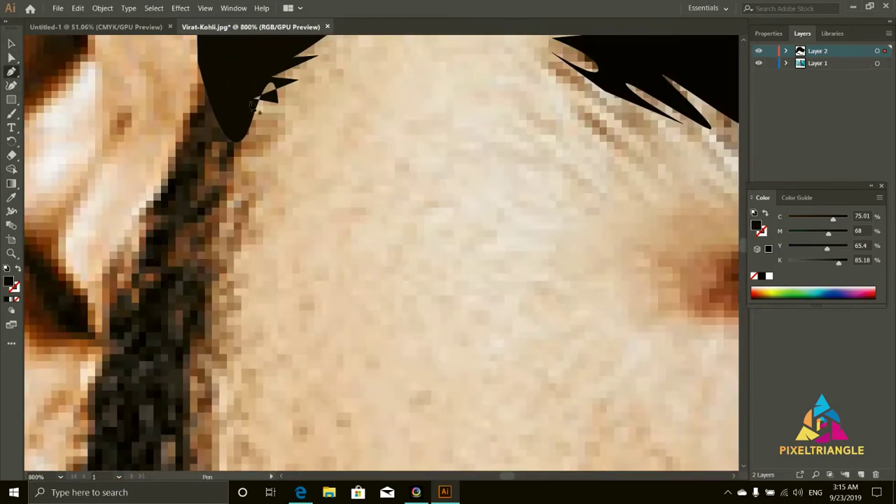
pyautogui.hotkey('ctrl', '-')
pyautogui.hotkey('ctrl', '-')
pyautogui.scroll(-5, 105, 339)
pyautogui.scroll(-5, 91, 342)
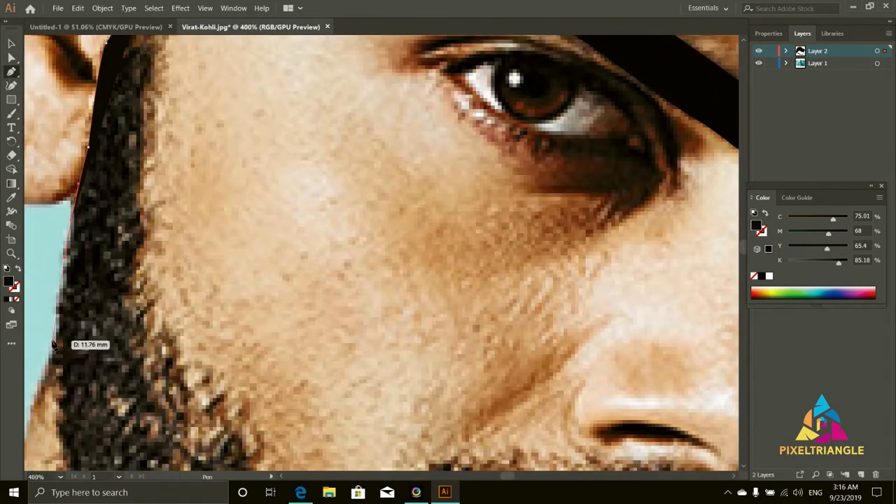
pyautogui.scroll(-5, 84, 385)
pyautogui.scroll(-5, 94, 425)
pyautogui.scroll(-5, 256, 432)
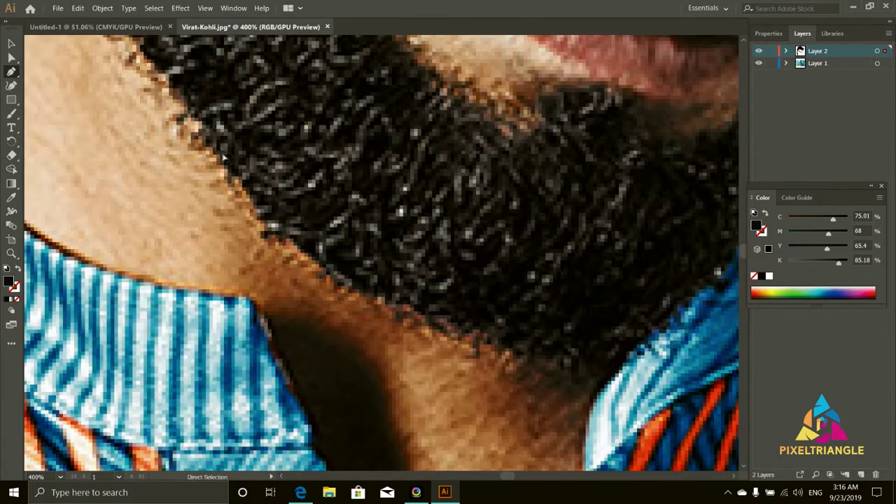
pyautogui.click(558, 375)
pyautogui.click(15, 299)
pyautogui.hscroll(5, 392, 360)
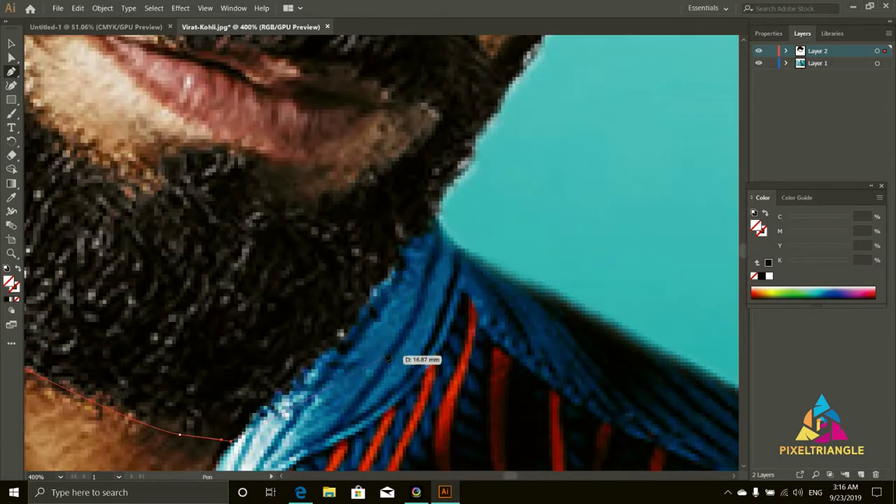
pyautogui.click(434, 218)
pyautogui.scroll(3, 500, 170)
pyautogui.scroll(3, 599, 66)
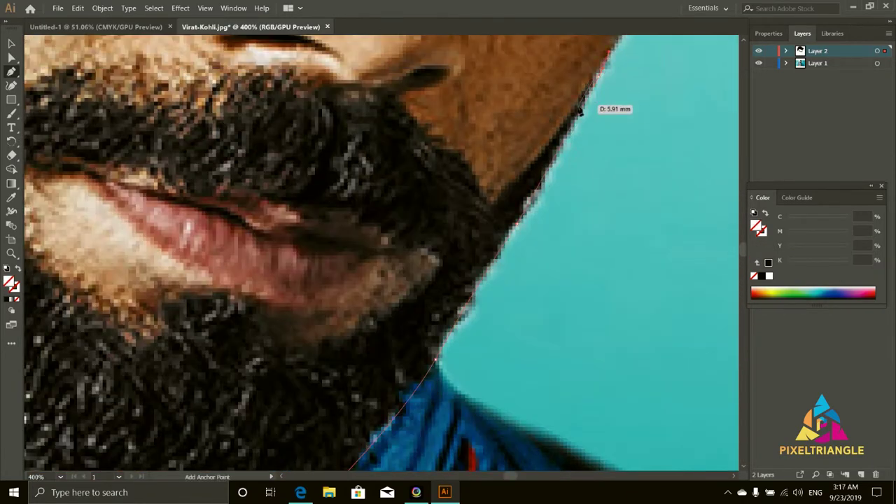
pyautogui.moveTo(474, 203); pyautogui.dragTo(476, 202)
# Scroll back up the portrait to review the black hair, eyebrow and beard shapes.
pyautogui.hscroll(-5, 108, 54)
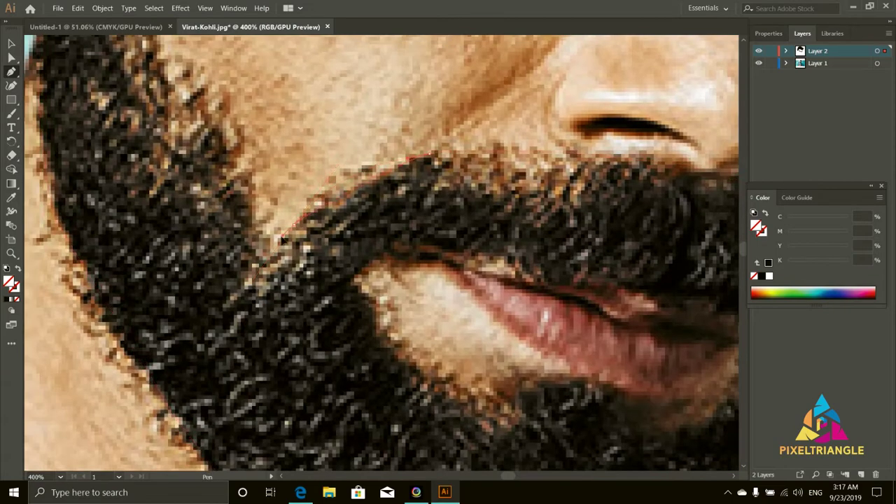
pyautogui.scroll(3, 259, 168)
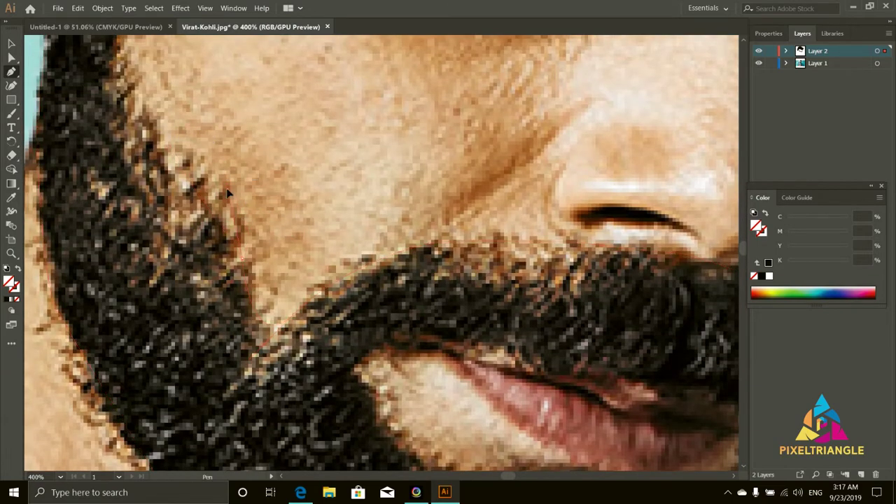
pyautogui.scroll(5, 141, 170)
pyautogui.scroll(5, 140, 140)
pyautogui.scroll(-3, 147, 105)
pyautogui.scroll(2, 156, 62)
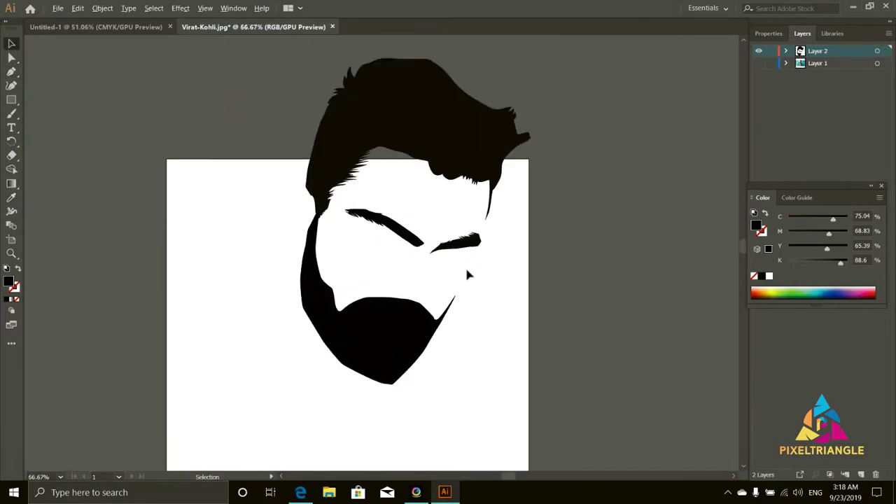
# Close Untitled-1, then trace the lower lip and fill it with the photo's reddish-brown.
pyautogui.click(169, 26)
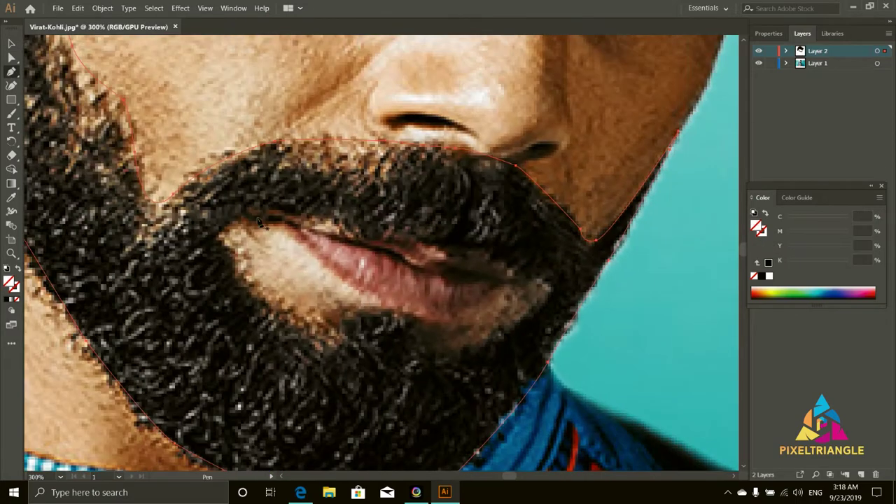
pyautogui.moveTo(259, 222); pyautogui.dragTo(434, 320)
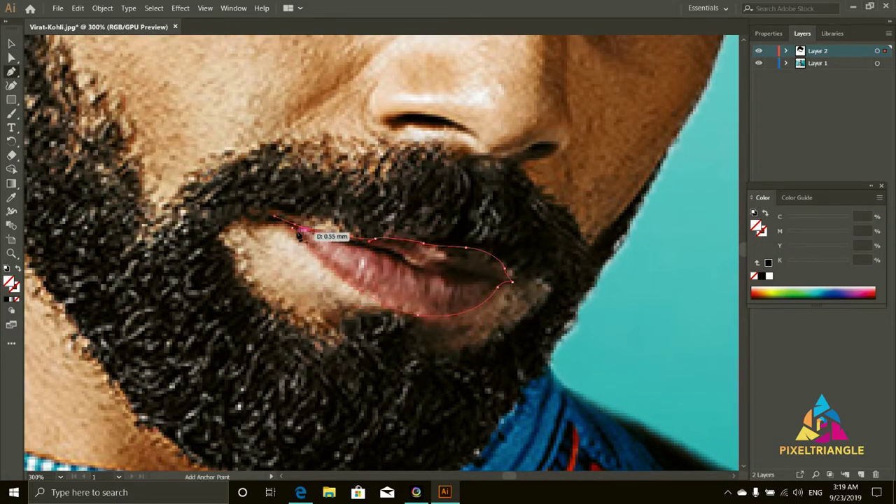
pyautogui.click(460, 313)
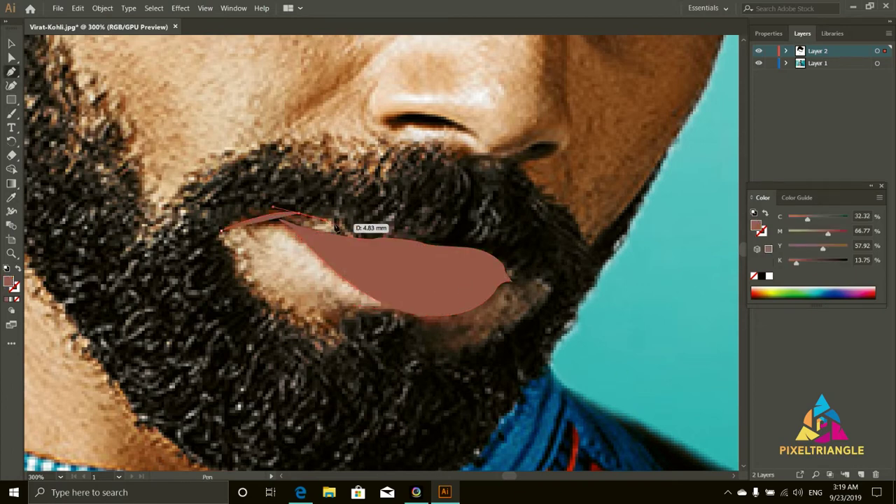
# Trace the skin area around the lip, fill it beige, and send it behind the lip.
pyautogui.moveTo(383, 241); pyautogui.dragTo(393, 244)
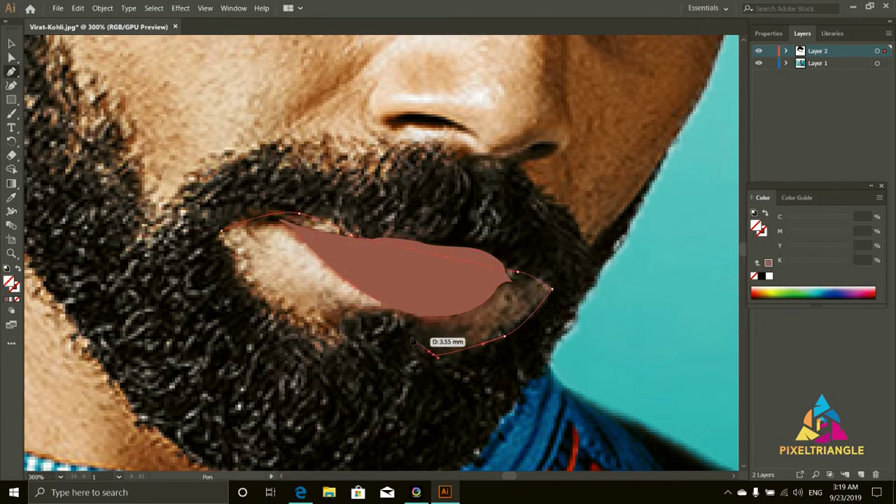
pyautogui.moveTo(414, 341); pyautogui.dragTo(410, 319)
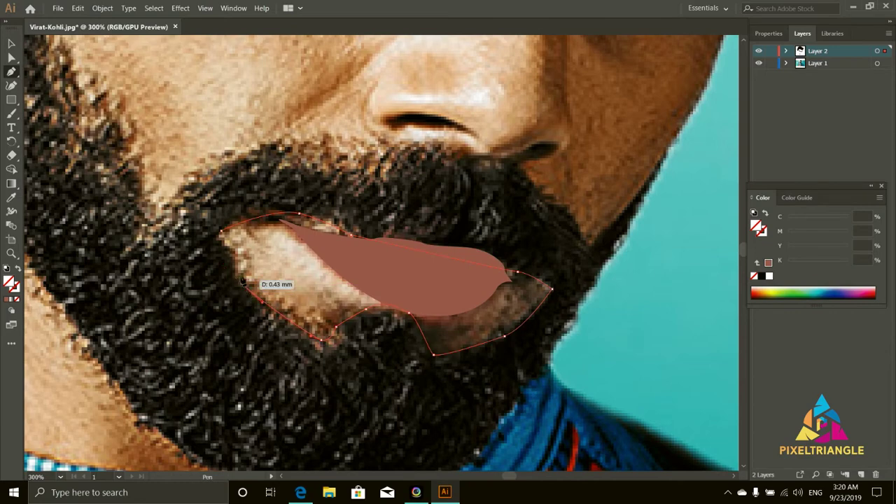
pyautogui.click(500, 300)
pyautogui.rightClick(471, 294)
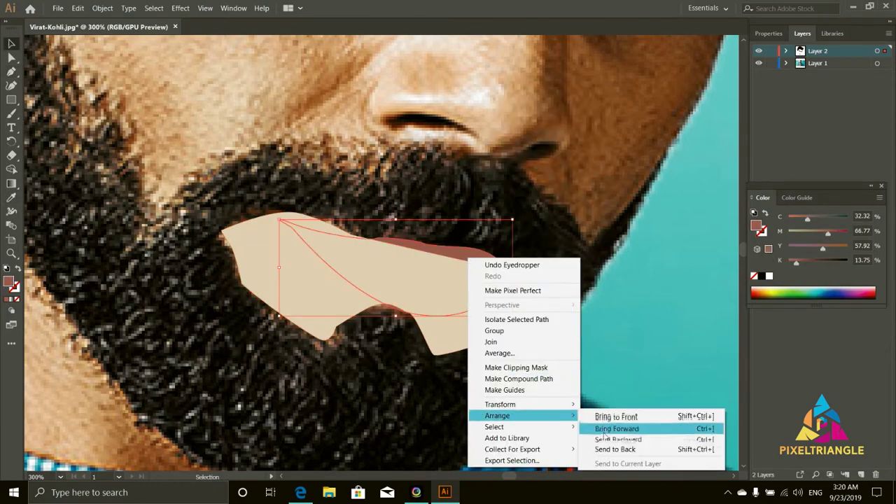
pyautogui.click(581, 442)
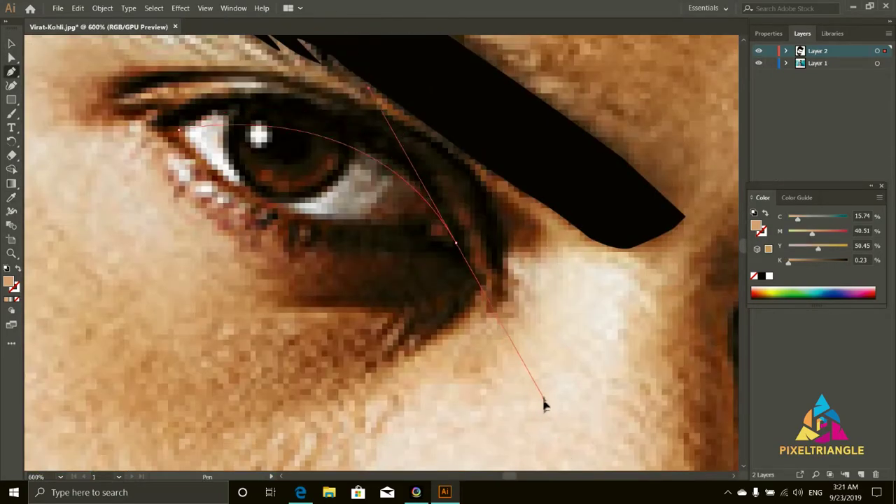
# Trace the almond outline of the left eye, curving the upper lid.
pyautogui.moveTo(544, 405); pyautogui.dragTo(456, 243)
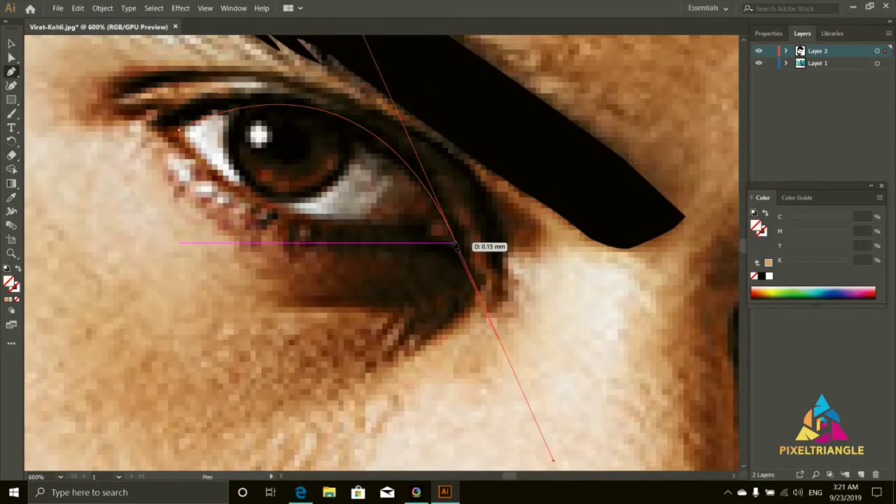
pyautogui.click(276, 217)
pyautogui.click(180, 142)
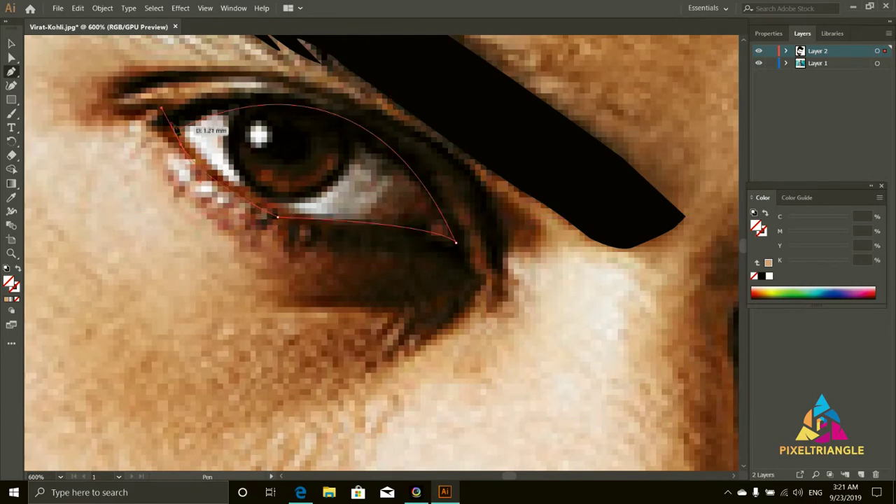
pyautogui.moveTo(180, 131); pyautogui.dragTo(168, 98)
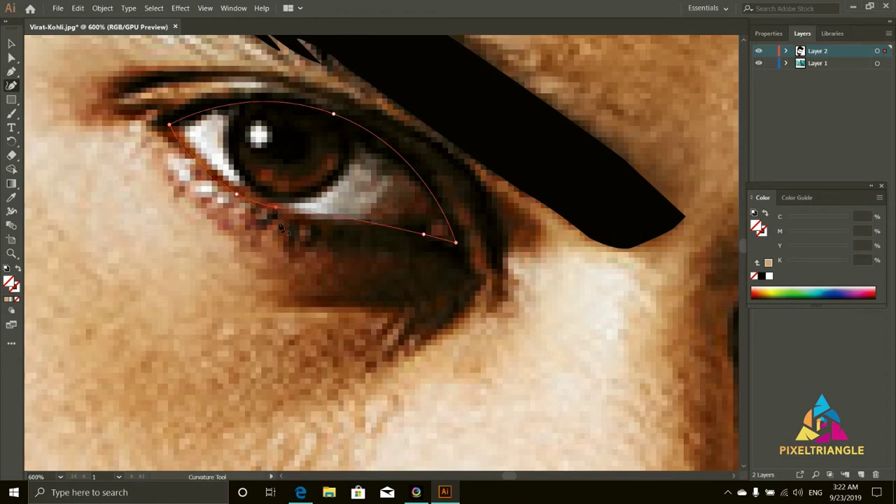
# Draw circles over the left eye's iris and catchlight, sized to fit.
pyautogui.moveTo(11, 100); pyautogui.dragTo(70, 121)
pyautogui.moveTo(236, 98); pyautogui.dragTo(344, 199)
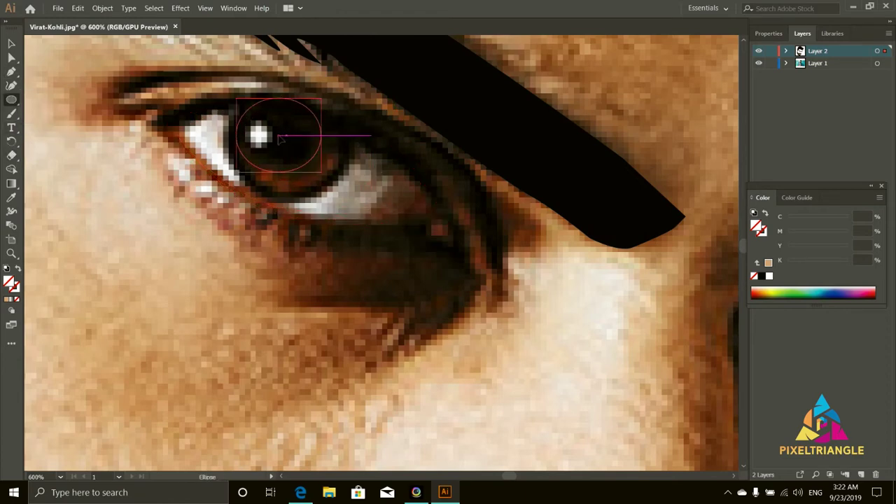
pyautogui.moveTo(237, 98); pyautogui.dragTo(225, 93)
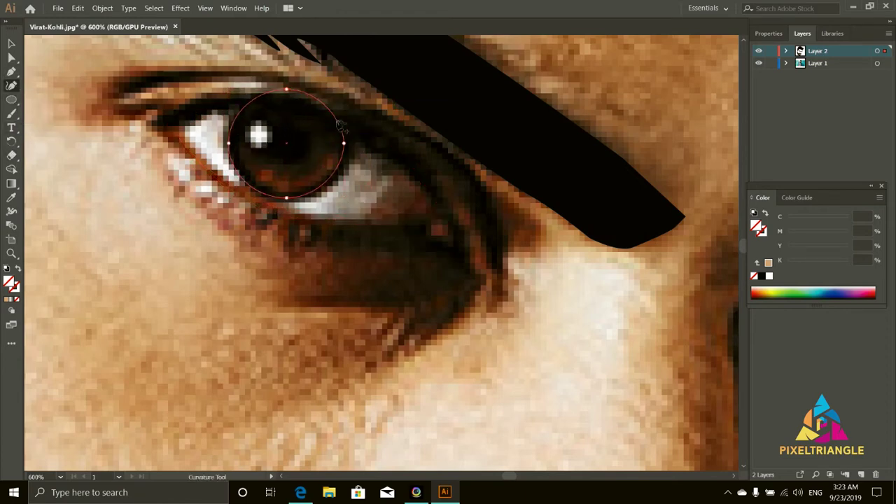
pyautogui.moveTo(339, 124); pyautogui.dragTo(347, 129)
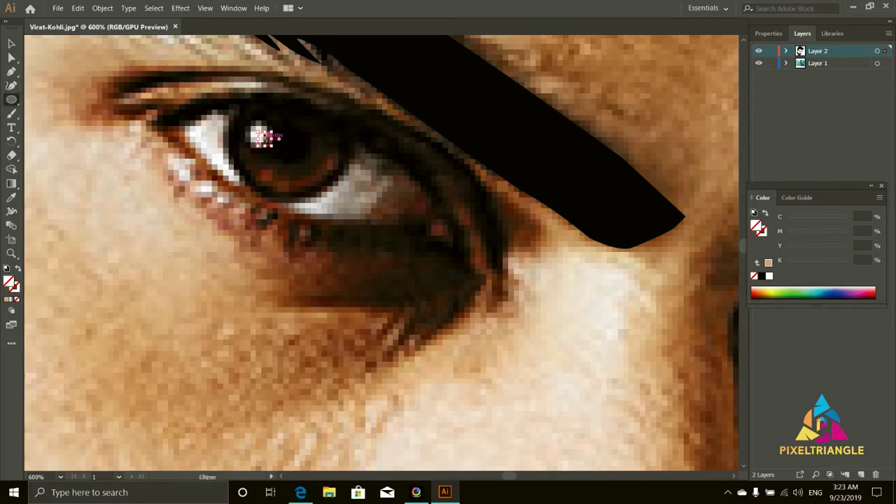
pyautogui.scroll(2, 264, 137)
pyautogui.scroll(-5, 266, 161)
pyautogui.scroll(4, 266, 160)
# Draw an upper eyelid line with a peach stroke and a tapered width profile.
pyautogui.scroll(-2, 194, 130)
pyautogui.press('v')
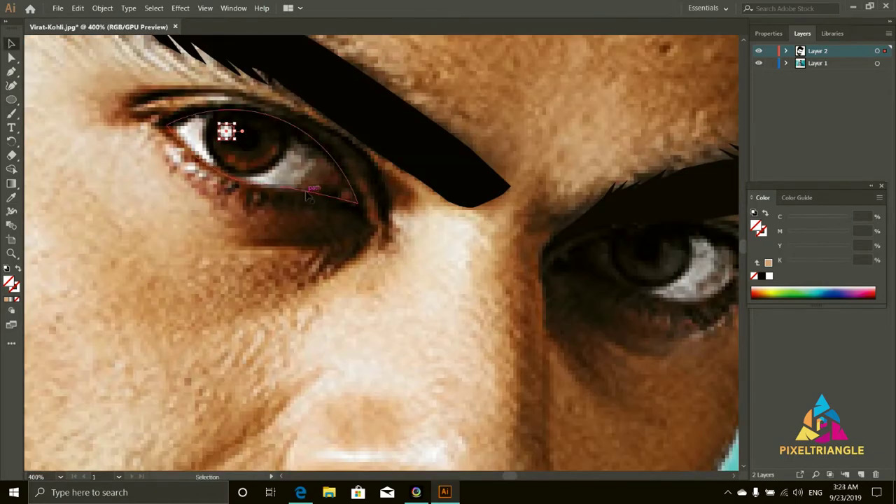
pyautogui.click(266, 100)
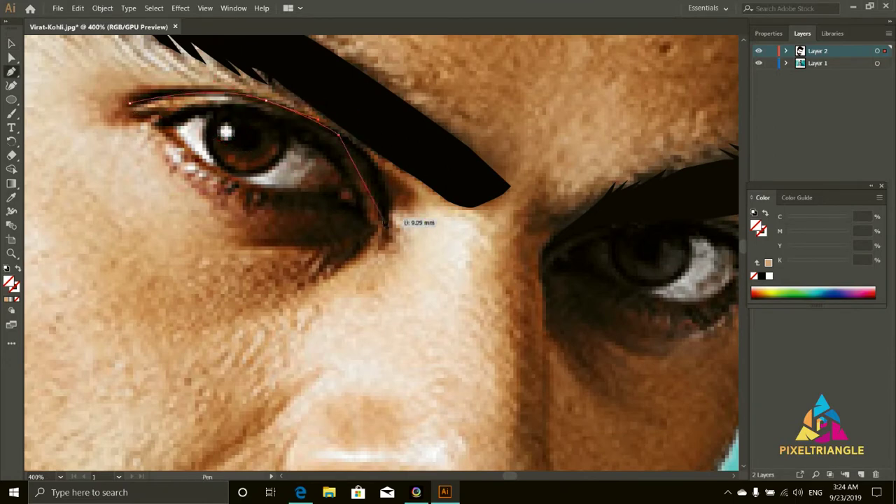
pyautogui.moveTo(386, 225); pyautogui.dragTo(385, 298)
pyautogui.click(781, 178)
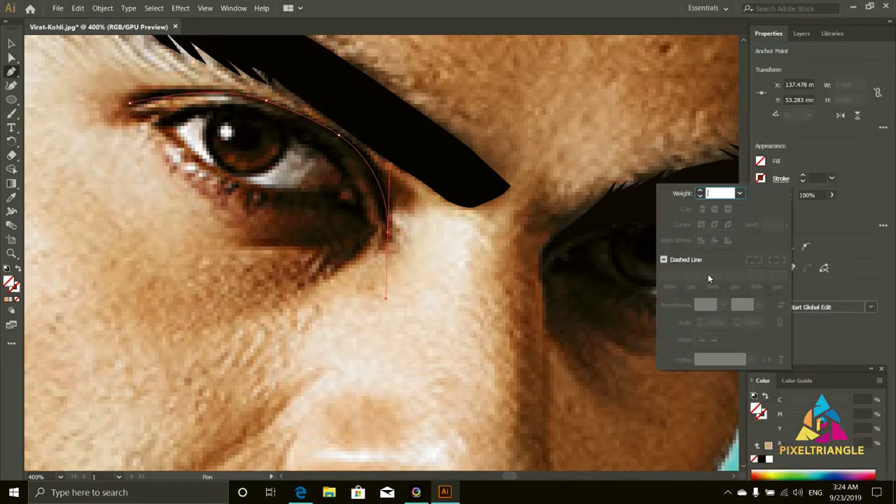
pyautogui.press('v')
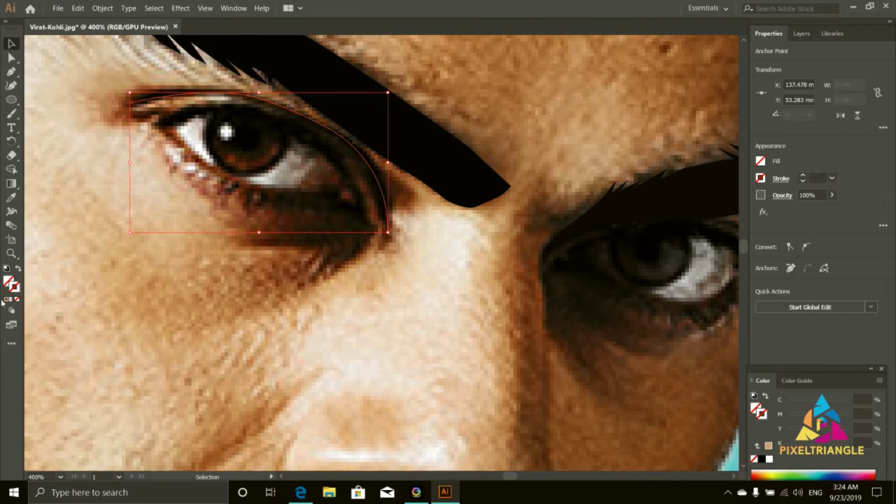
pyautogui.click(761, 179)
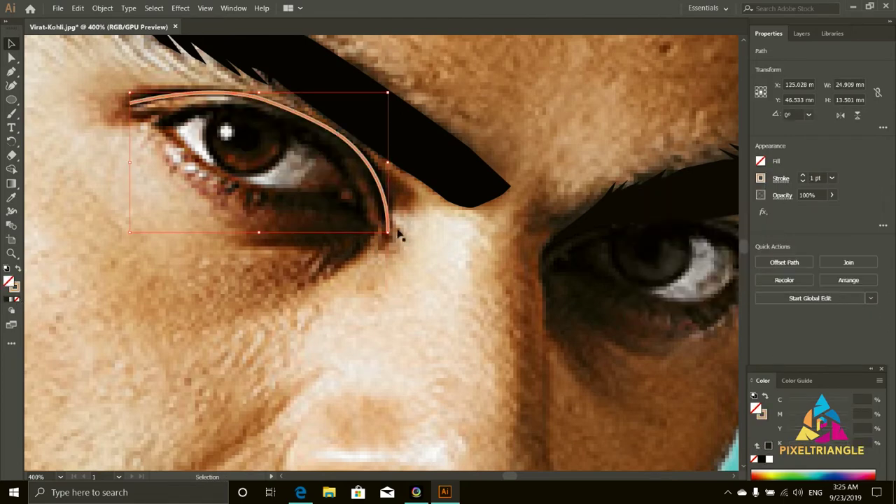
pyautogui.click(761, 179)
pyautogui.click(751, 360)
pyautogui.click(722, 259)
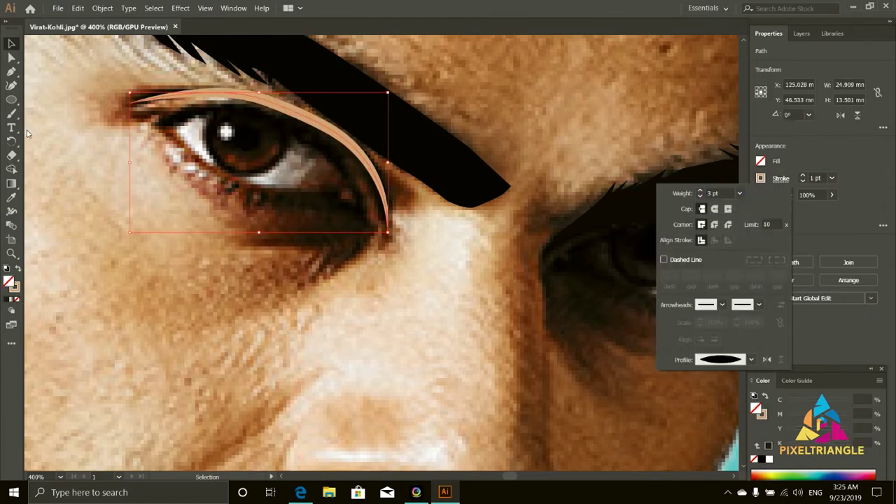
# Add a small catchlight circle and sample dark brown into the iris.
pyautogui.click(172, 128)
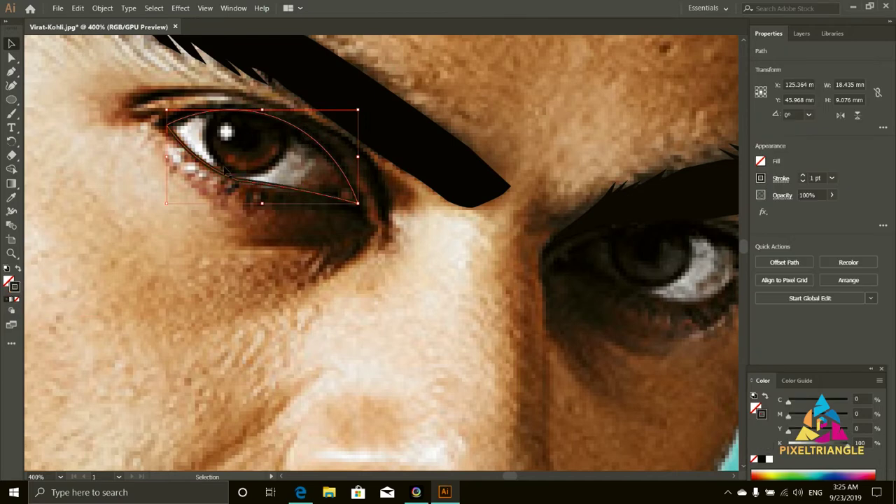
pyautogui.press('l')
pyautogui.moveTo(220, 126); pyautogui.dragTo(233, 138)
pyautogui.press('i')
pyautogui.click(261, 177)
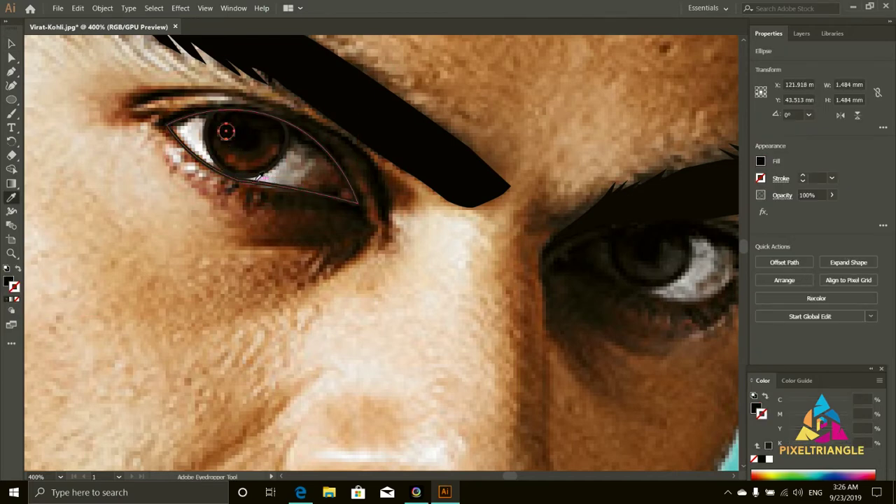
pyautogui.keyDown('ctrl'); pyautogui.click(280, 158); pyautogui.keyUp('ctrl')
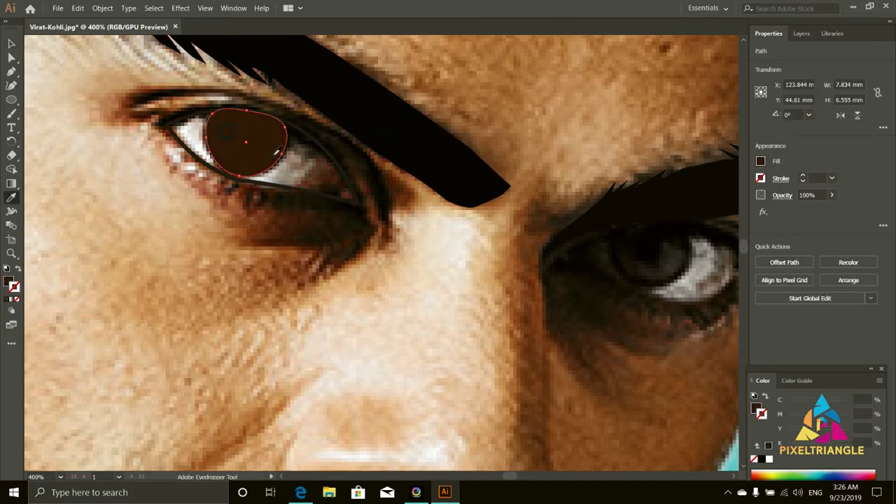
# Make the iris a near-black outline and give the eye shape a grey fill.
pyautogui.click(277, 151)
pyautogui.doubleClick(14, 286)
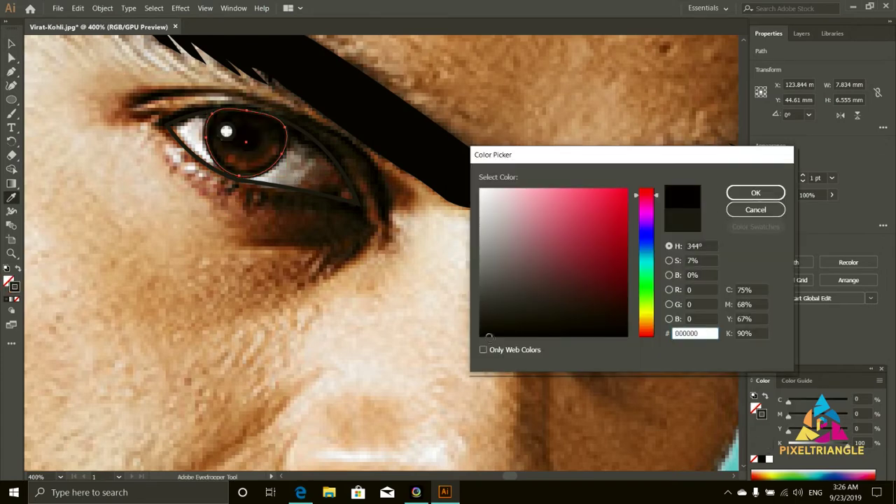
pyautogui.click(757, 190)
pyautogui.click(781, 178)
pyautogui.hotkey('shift', 'x')
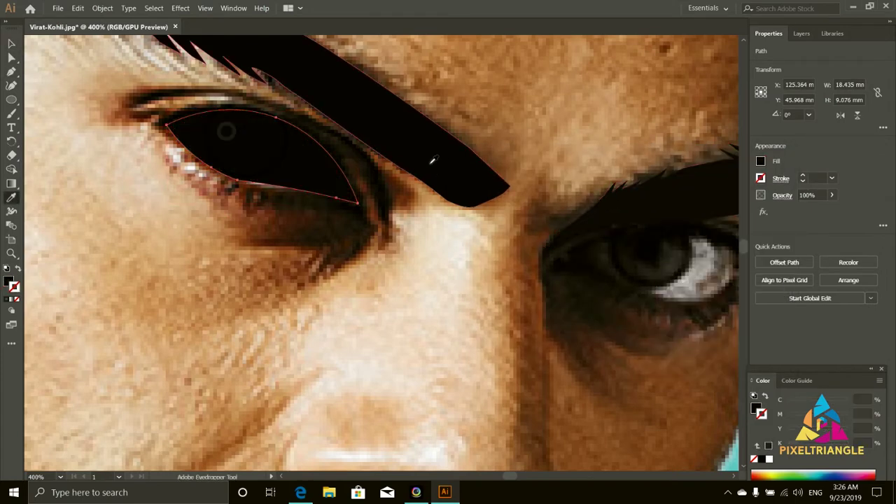
pyautogui.click(161, 136)
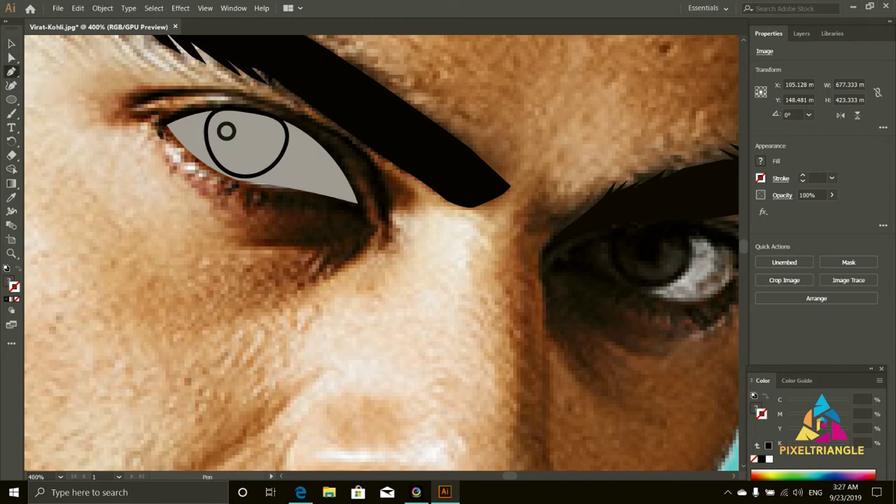
# Lock the photo layer (Layer 1) and make Layer 2 the drawing layer.
pyautogui.click(802, 33)
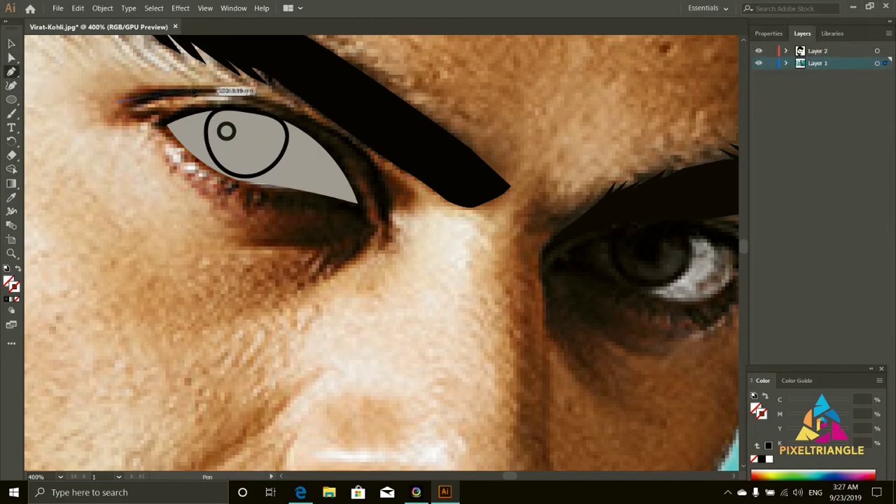
pyautogui.click(771, 63)
pyautogui.click(818, 50)
# Trace the upper eyelid path and refine its curve with the Curvature tool.
pyautogui.click(191, 89)
pyautogui.click(289, 105)
pyautogui.click(361, 142)
pyautogui.click(387, 186)
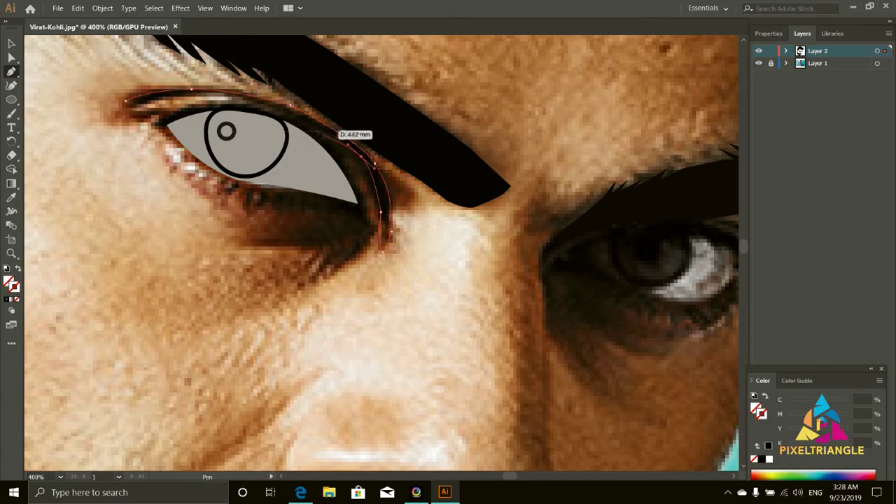
pyautogui.scroll(2, 273, 107)
pyautogui.moveTo(137, 88); pyautogui.dragTo(354, 129)
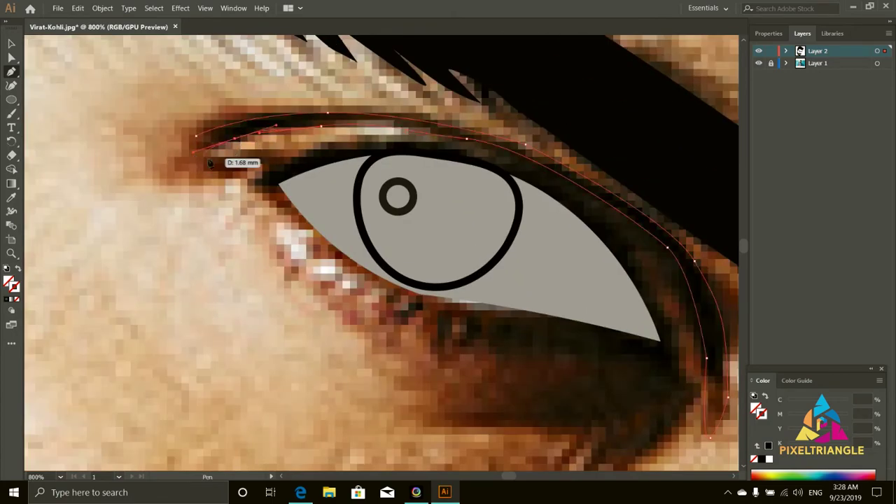
pyautogui.scroll(-2, 209, 164)
pyautogui.scroll(3, 208, 150)
pyautogui.hotkey('shift', '~')
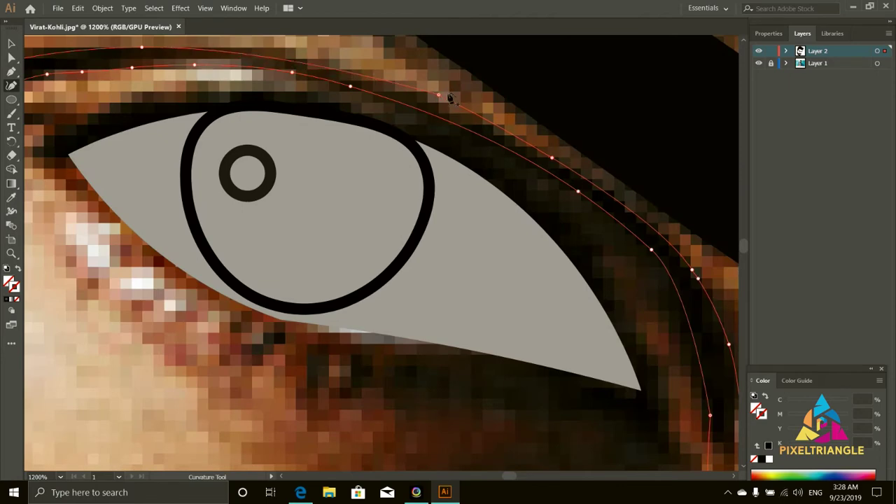
pyautogui.hotkey('ctrl', 'z')
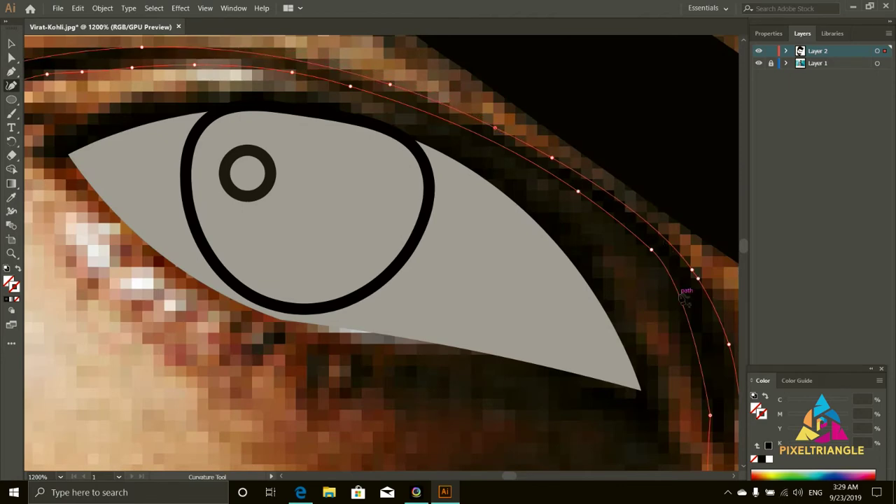
pyautogui.click(424, 112)
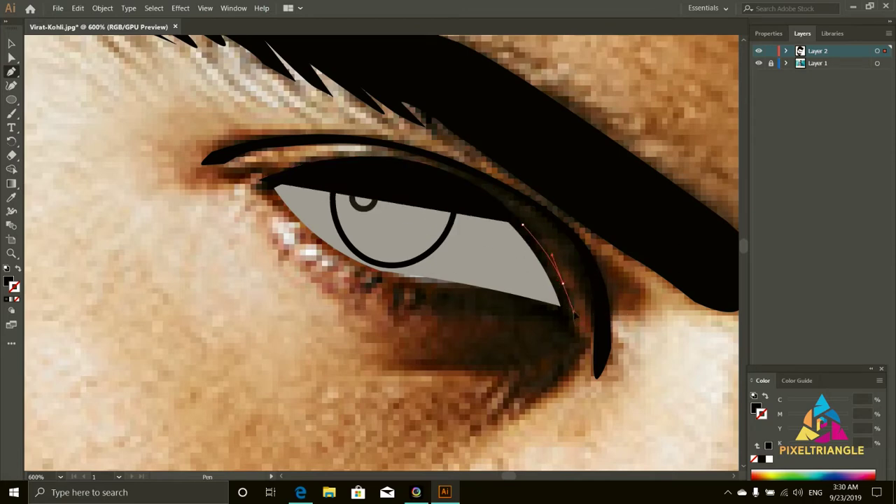
# Extend the lid path round the outer corner and close it along the lower lid.
pyautogui.click(563, 284)
pyautogui.click(576, 324)
pyautogui.click(15, 287)
pyautogui.moveTo(576, 324); pyautogui.dragTo(466, 309)
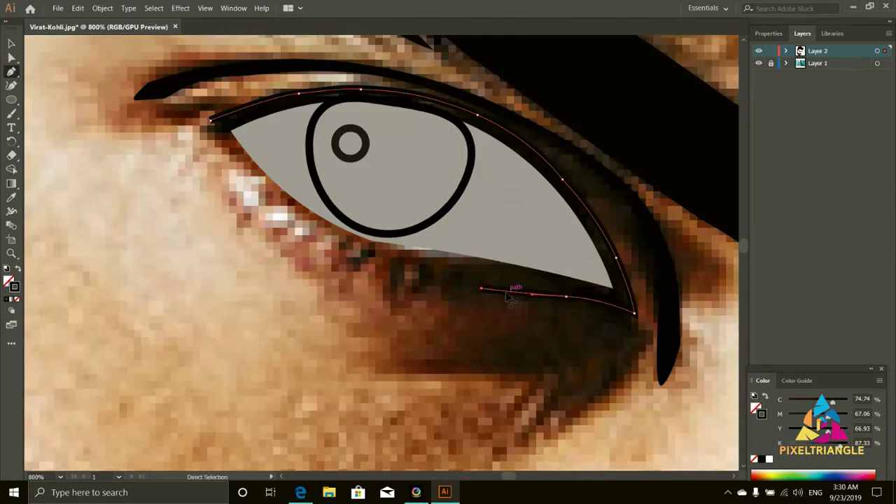
pyautogui.moveTo(590, 288); pyautogui.dragTo(511, 273)
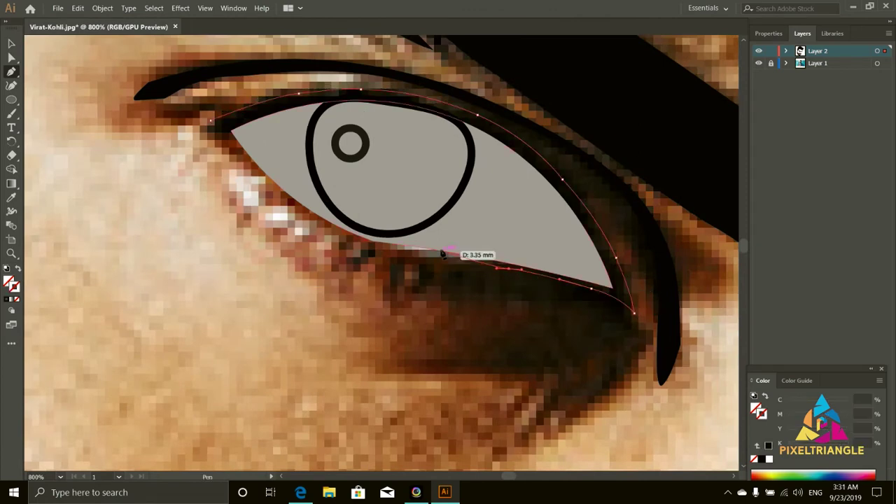
pyautogui.moveTo(406, 250); pyautogui.dragTo(256, 174)
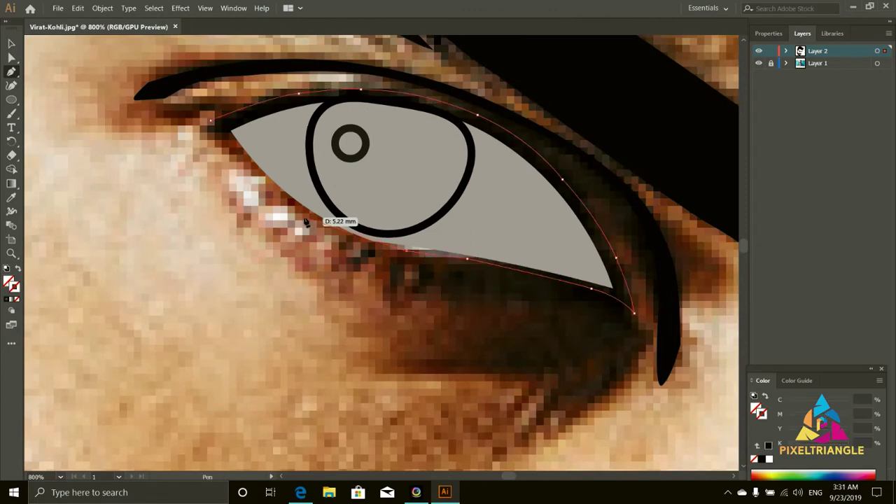
pyautogui.click(210, 123)
# Send the black lid shape behind the eye and make the eye's fill white.
pyautogui.click(11, 44)
pyautogui.rightClick(420, 161)
pyautogui.rightClick(474, 180)
pyautogui.click(623, 378)
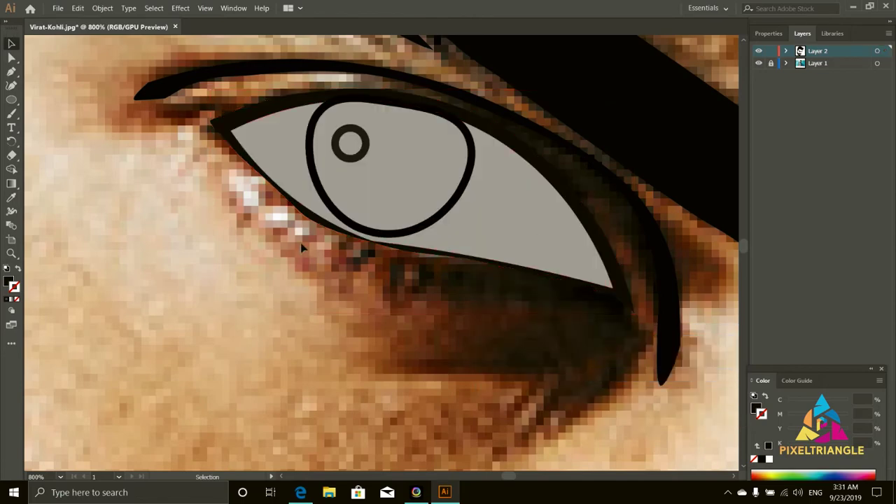
pyautogui.hotkey('ctrl', '-')
pyautogui.press('i')
pyautogui.click(448, 302)
# Duplicate an eyelash along the lower lid and fill it dark brown.
pyautogui.click(759, 63)
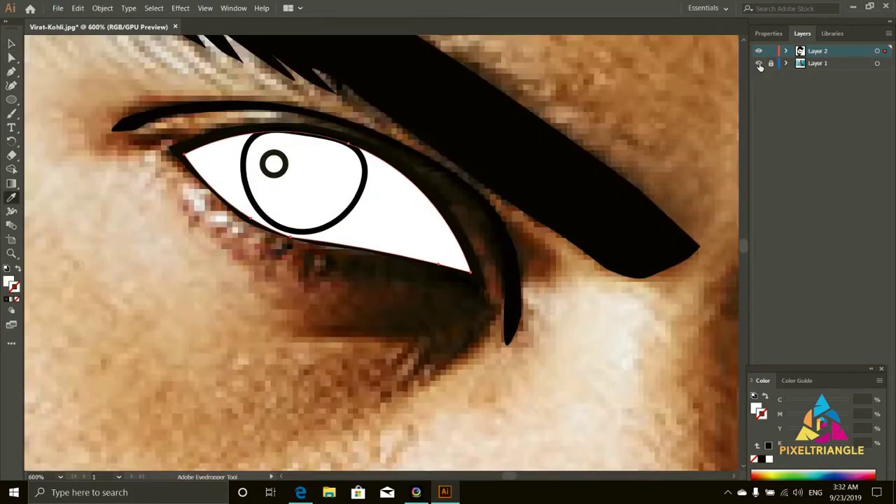
pyautogui.click(13, 73)
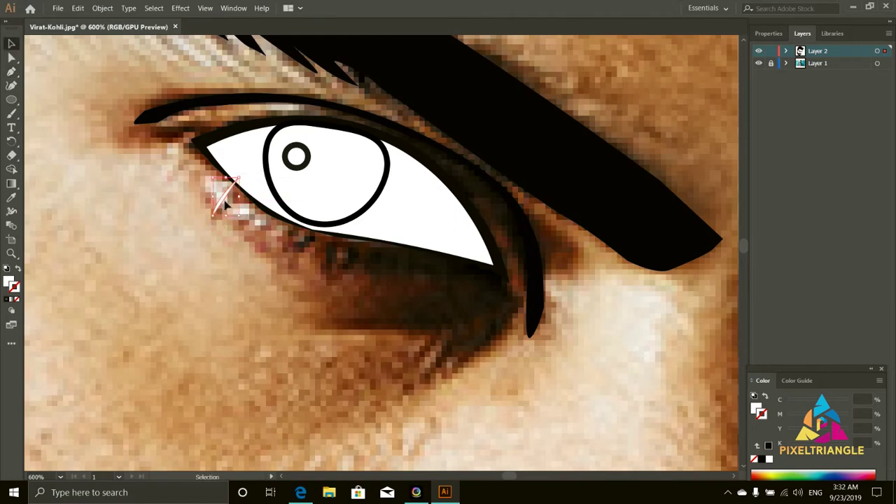
pyautogui.moveTo(225, 205); pyautogui.dragTo(335, 261)
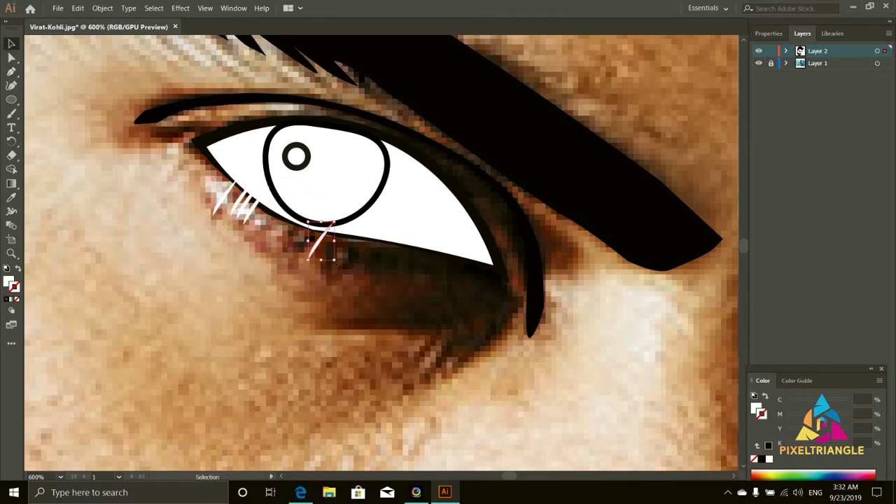
pyautogui.press('i')
pyautogui.click(385, 263)
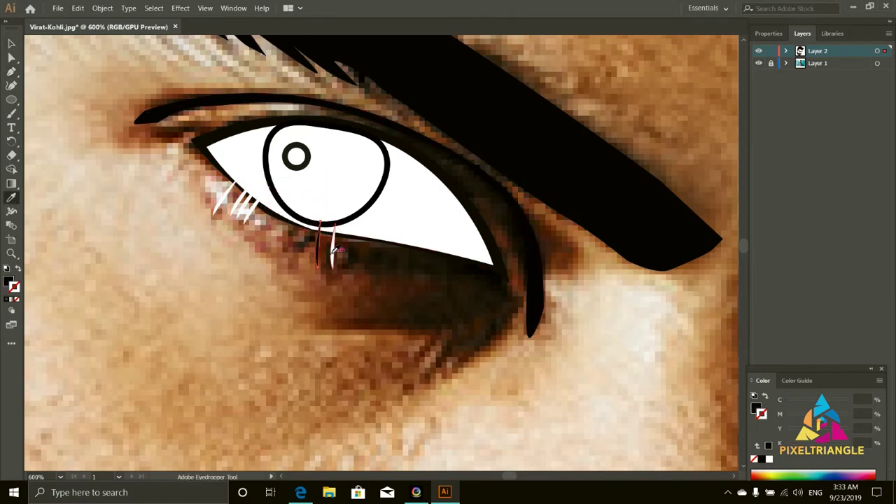
pyautogui.press('v')
pyautogui.press('i')
pyautogui.hotkey('ctrl', '-')
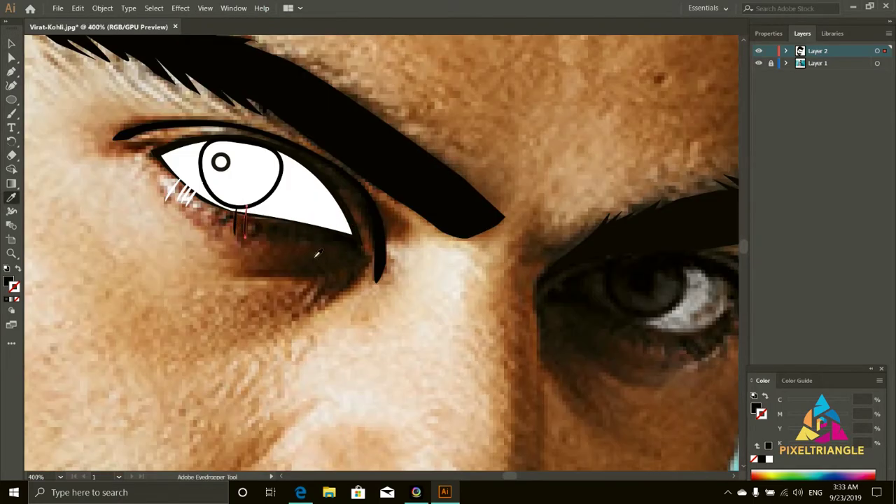
pyautogui.scroll(2, 188, 188)
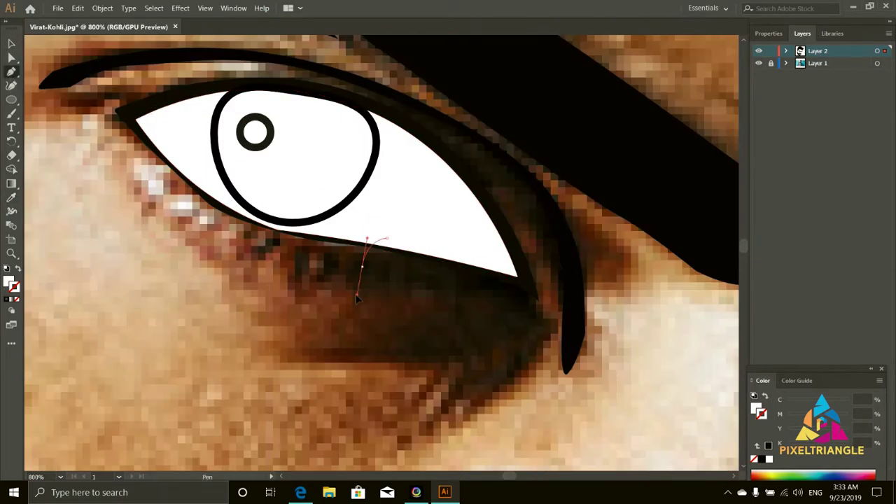
# Draw a row of curved lash spikes along the lower lid toward the inner corner.
pyautogui.moveTo(351, 280); pyautogui.dragTo(365, 203)
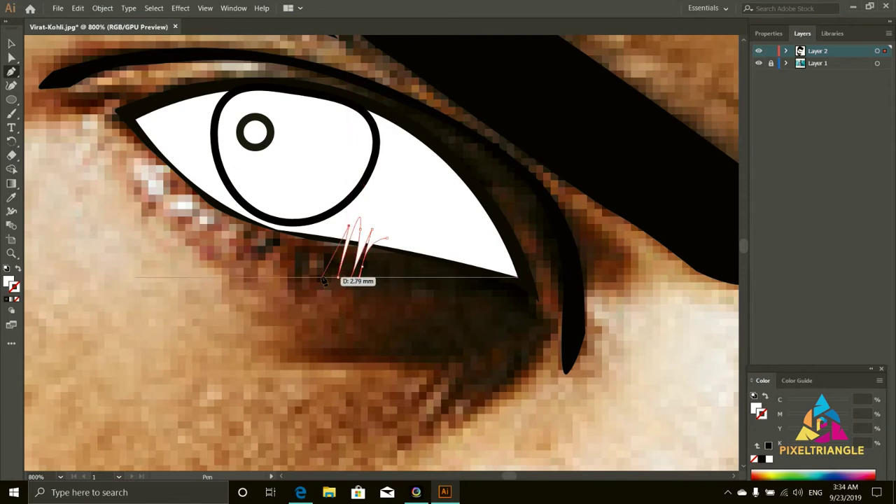
pyautogui.click(343, 207)
pyautogui.click(327, 274)
pyautogui.click(299, 222)
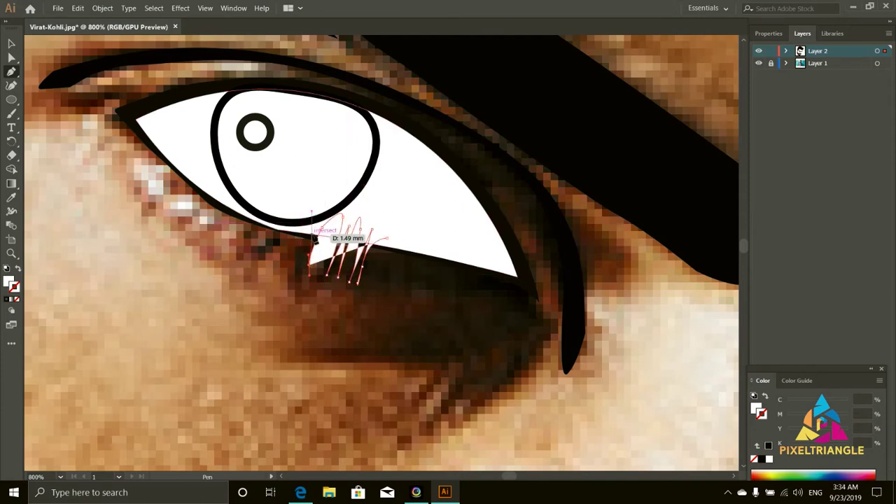
pyautogui.click(297, 263)
pyautogui.click(307, 215)
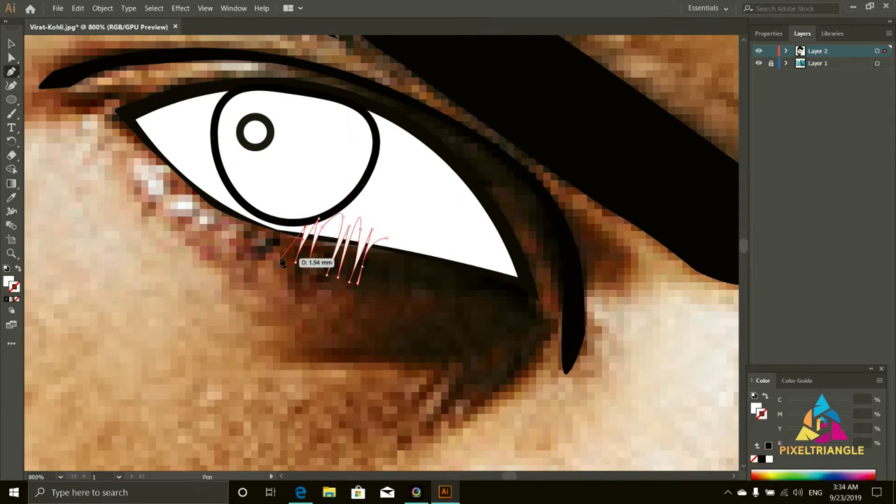
pyautogui.scroll(-5, 282, 263)
pyautogui.scroll(4, 285, 246)
pyautogui.click(276, 246)
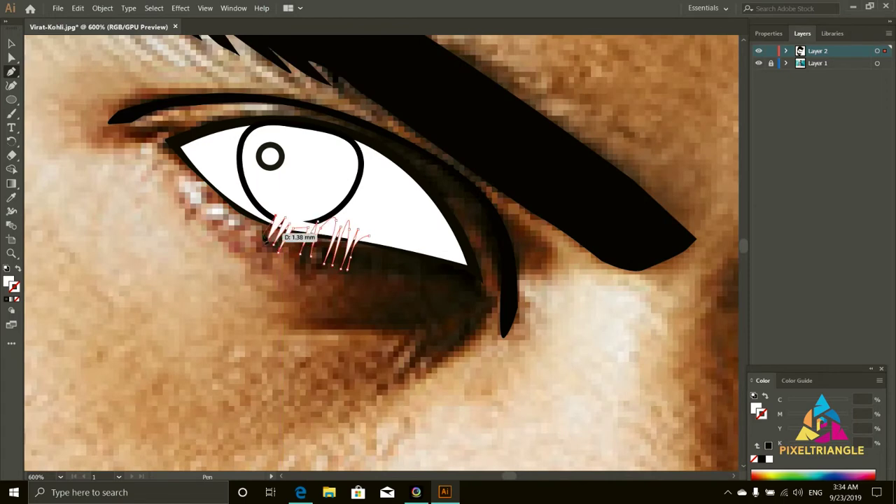
pyautogui.click(267, 219)
pyautogui.click(256, 243)
pyautogui.click(225, 196)
pyautogui.moveTo(225, 195); pyautogui.dragTo(221, 188)
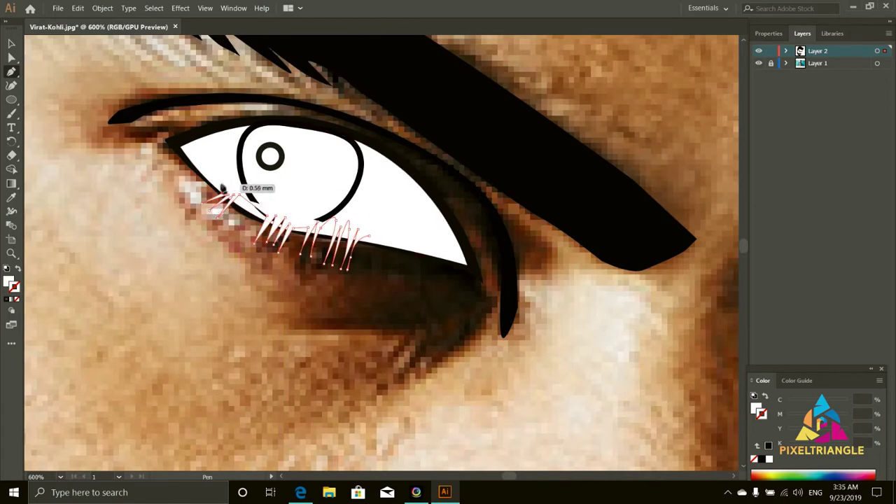
# Reorder the stacking of the eye shapes, bringing the white eye shape forward.
pyautogui.press('v')
pyautogui.rightClick(301, 213)
pyautogui.click(296, 206)
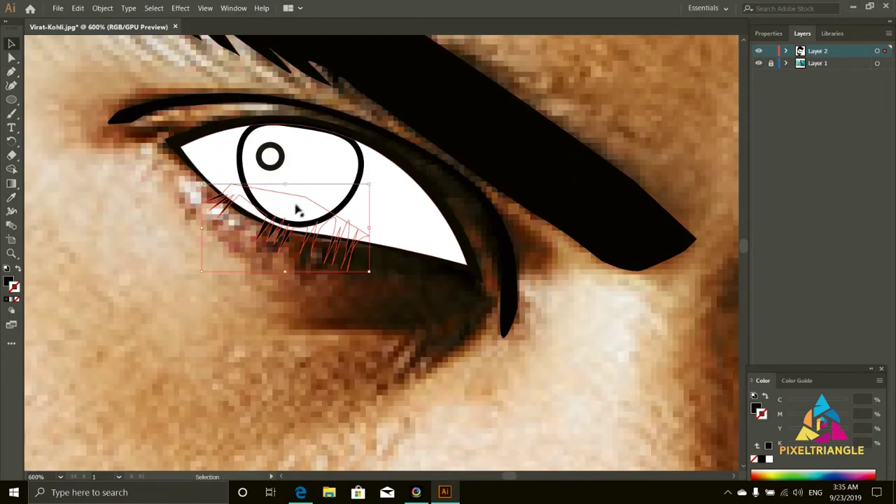
pyautogui.rightClick(396, 216)
pyautogui.click(539, 374)
pyautogui.rightClick(350, 191)
pyautogui.click(560, 364)
pyautogui.rightClick(290, 164)
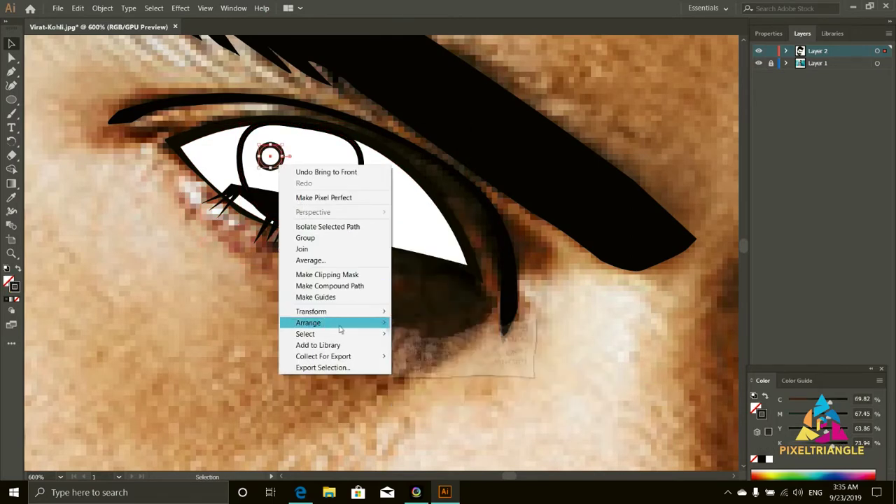
pyautogui.click(434, 322)
pyautogui.rightClick(411, 236)
pyautogui.click(569, 401)
# Expand Layer 2, send the white eye shape backward, and zoom out to the whole face.
pyautogui.click(786, 51)
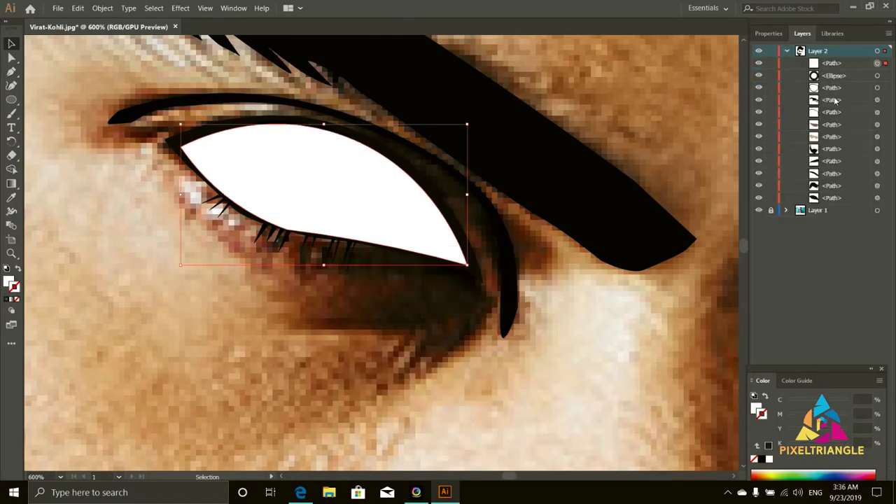
pyautogui.rightClick(429, 191)
pyautogui.click(560, 352)
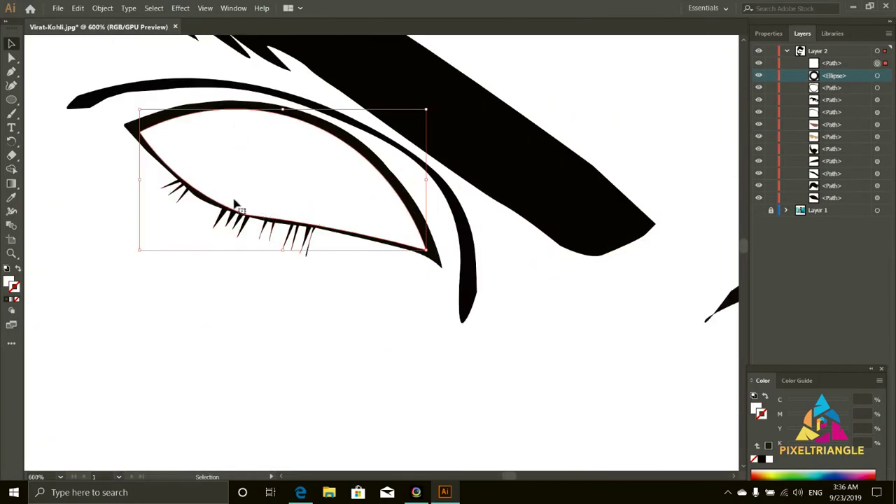
pyautogui.hotkey('ctrl', '-')
pyautogui.hotkey('ctrl', '-')
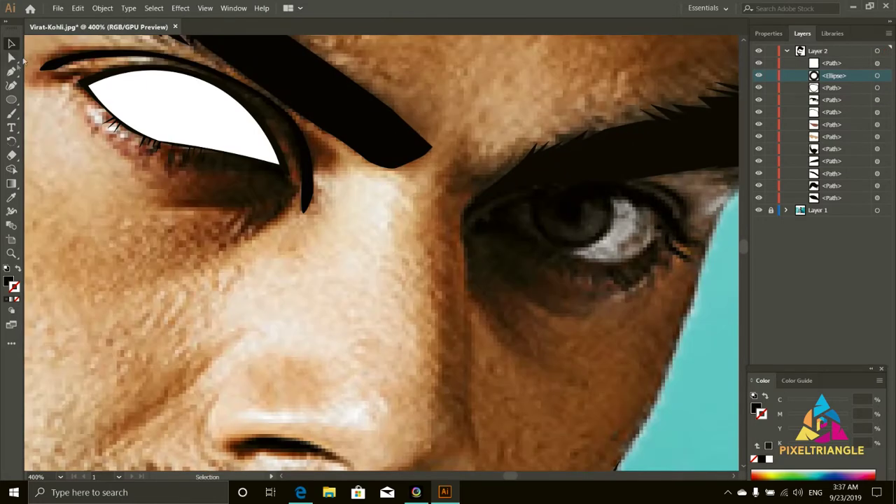
# Trace the right eye's almond shape and give it the left eye's white fill.
pyautogui.press('p')
pyautogui.click(483, 218)
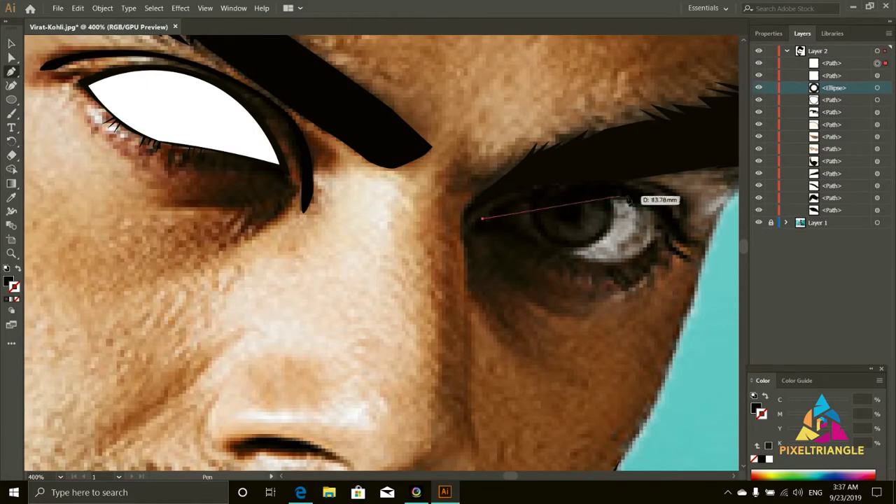
pyautogui.moveTo(662, 218); pyautogui.dragTo(695, 225)
pyautogui.moveTo(622, 263); pyautogui.dragTo(658, 260)
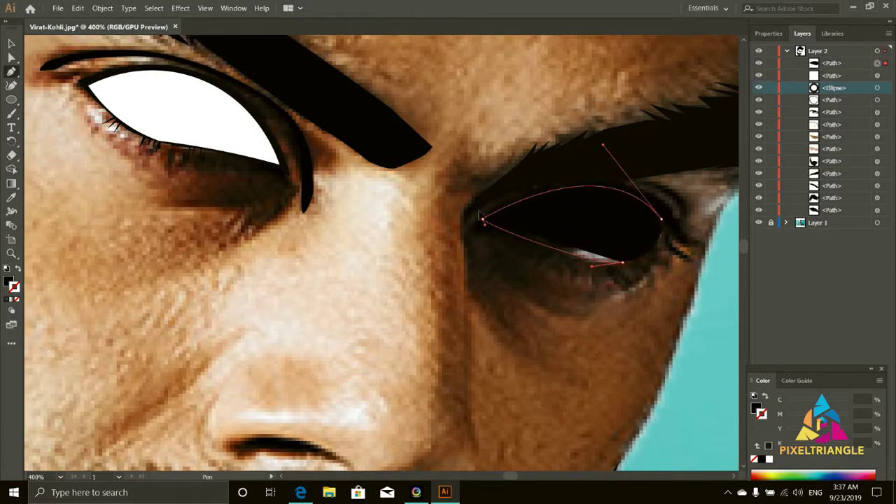
pyautogui.click(138, 117)
pyautogui.click(12, 72)
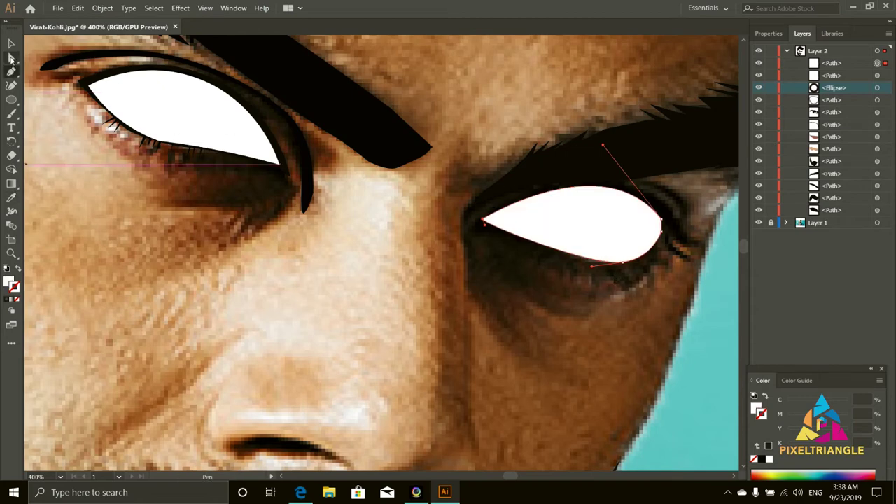
pyautogui.click(12, 43)
pyautogui.click(17, 299)
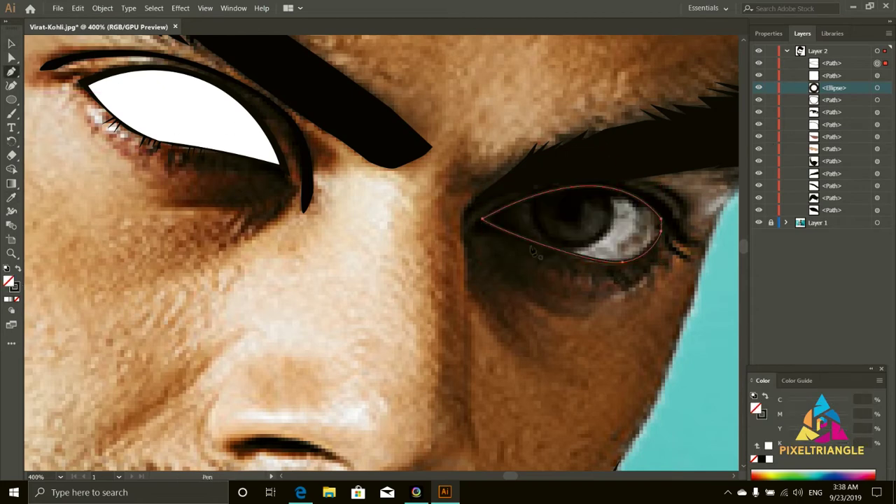
# Trace a closed zigzag lid-and-lash shape around the right eye.
pyautogui.moveTo(512, 247); pyautogui.dragTo(519, 255)
pyautogui.scroll(1, 542, 239)
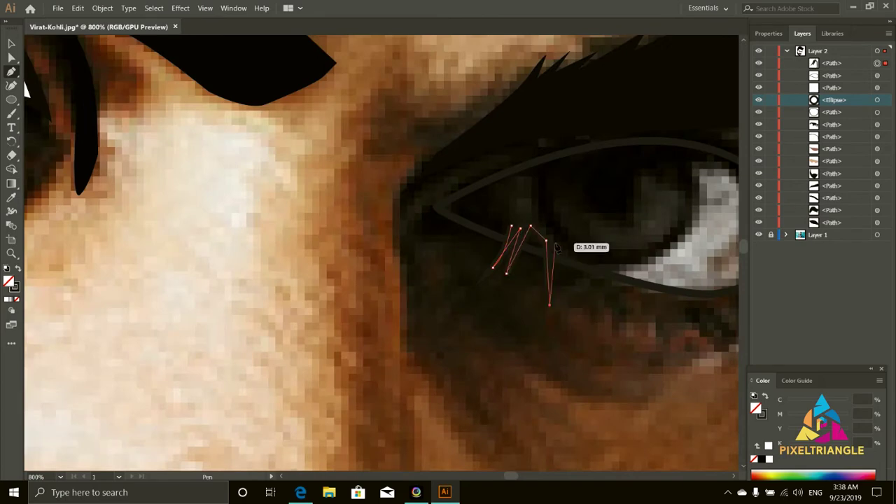
pyautogui.click(609, 341)
pyautogui.scroll(-1, 708, 337)
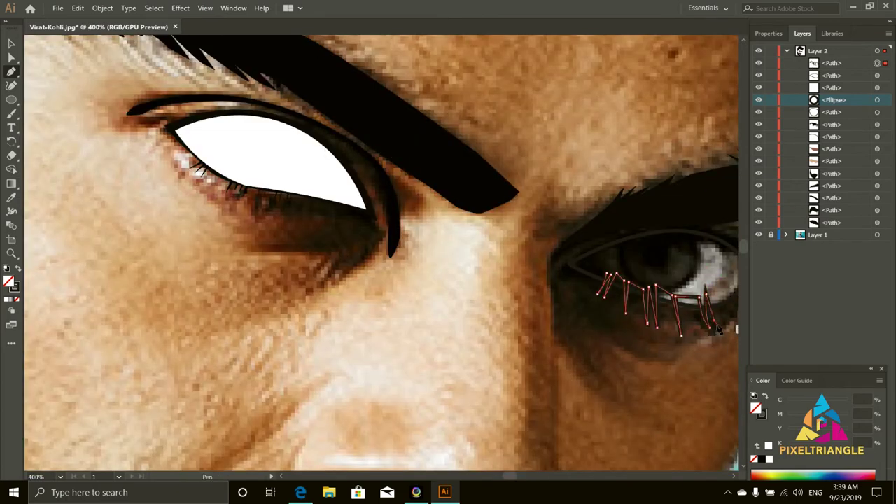
pyautogui.moveTo(735, 293); pyautogui.dragTo(673, 333)
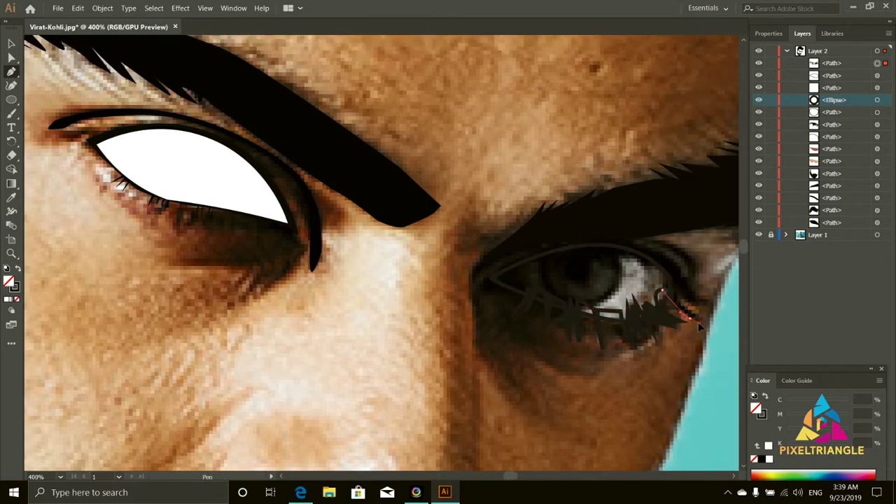
pyautogui.click(699, 320)
pyautogui.click(713, 306)
pyautogui.click(681, 279)
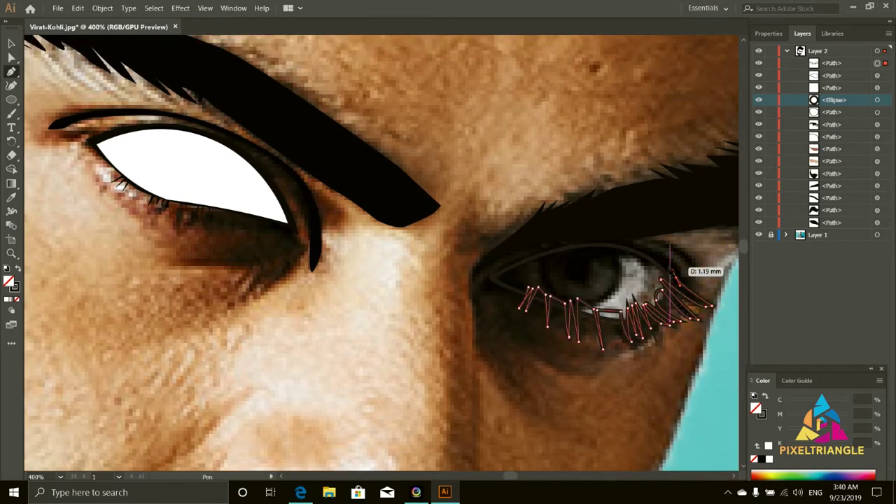
pyautogui.click(656, 249)
pyautogui.click(587, 241)
pyautogui.click(498, 268)
pyautogui.click(479, 287)
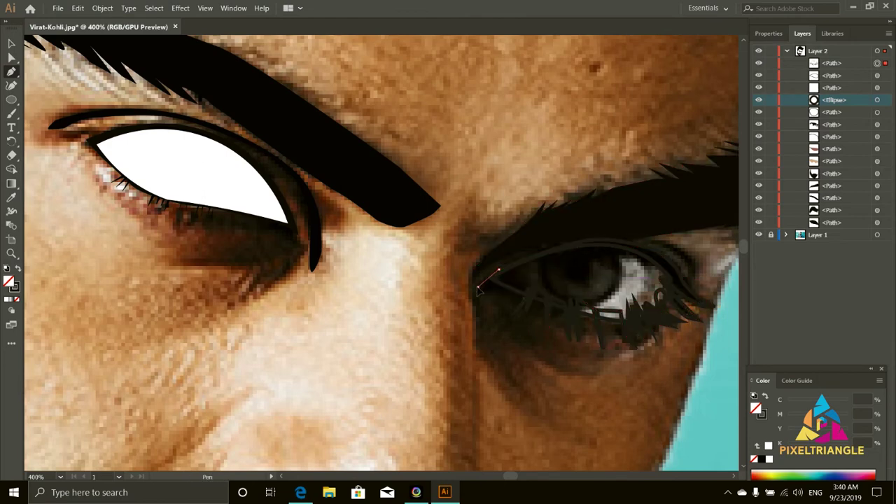
# Fill the lid shape dark and bring the right eye white in front of it.
pyautogui.press('i')
pyautogui.click(594, 225)
pyautogui.press('v')
pyautogui.click(581, 280)
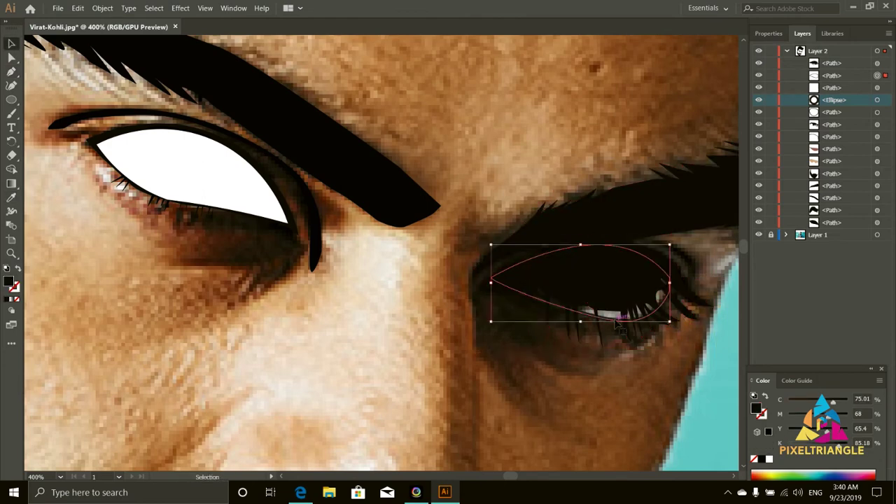
pyautogui.hotkey('ctrl', ']')
pyautogui.hotkey('ctrl', ']')
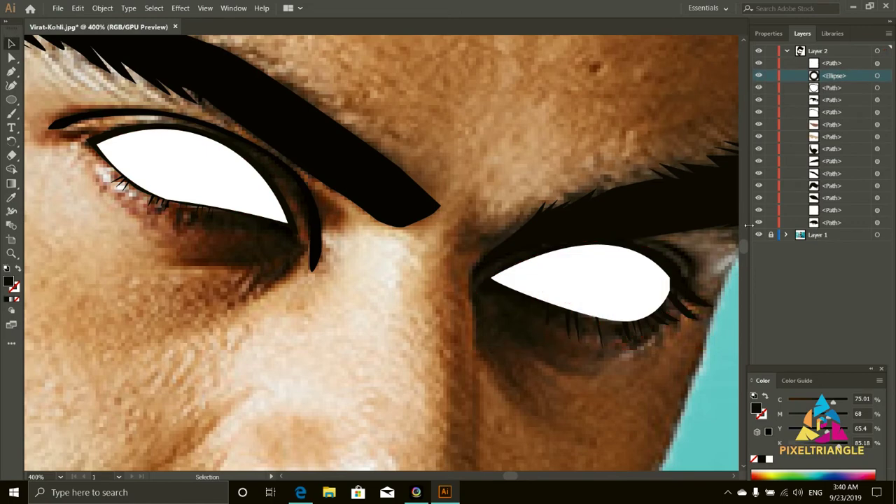
pyautogui.click(758, 234)
pyautogui.hotkey('ctrl', '-')
pyautogui.hotkey('ctrl', '-')
pyautogui.hotkey('ctrl', '-')
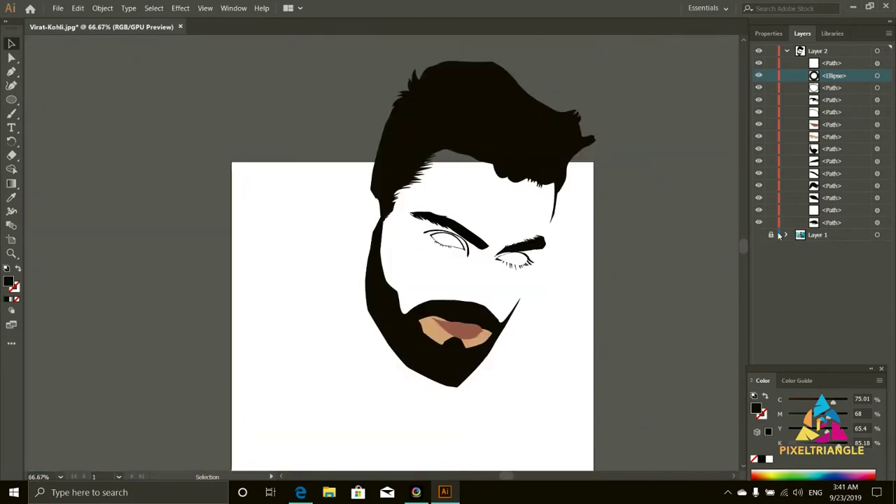
# Pen-draw a closed black lower lash shape under the right eye, tracing over the photo.
pyautogui.click(759, 235)
pyautogui.scroll(6, 196, 219)
pyautogui.click(274, 250)
pyautogui.moveTo(500, 320); pyautogui.dragTo(543, 319)
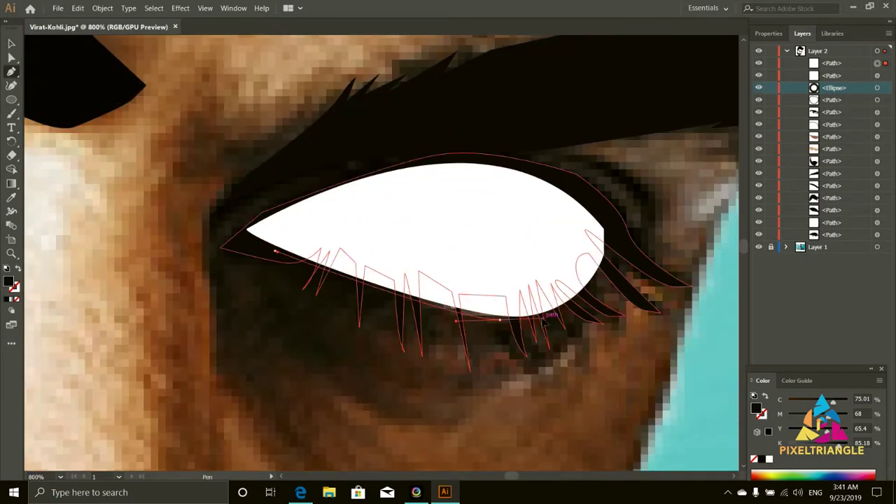
pyautogui.moveTo(596, 260); pyautogui.dragTo(598, 270)
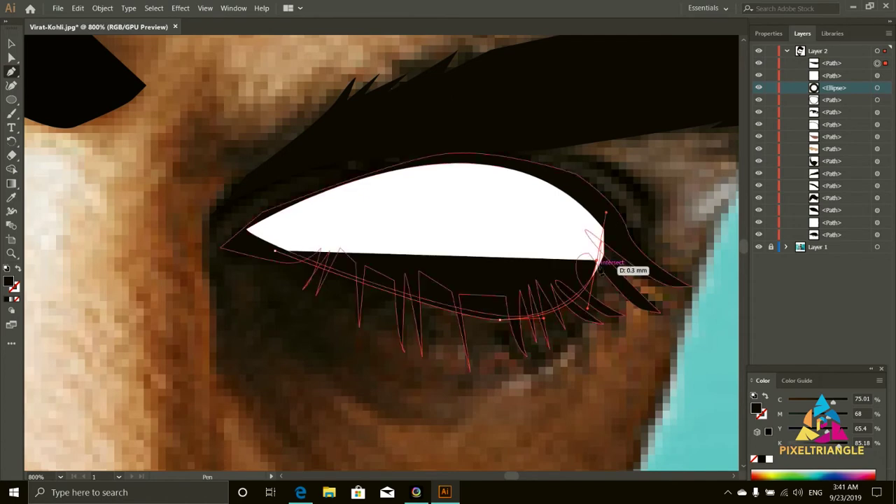
pyautogui.click(609, 232)
pyautogui.moveTo(275, 251)
pyautogui.mouseDown()
pyautogui.moveTo(448, 266)
pyautogui.moveTo(340, 253)
pyautogui.mouseUp()
pyautogui.press('v')
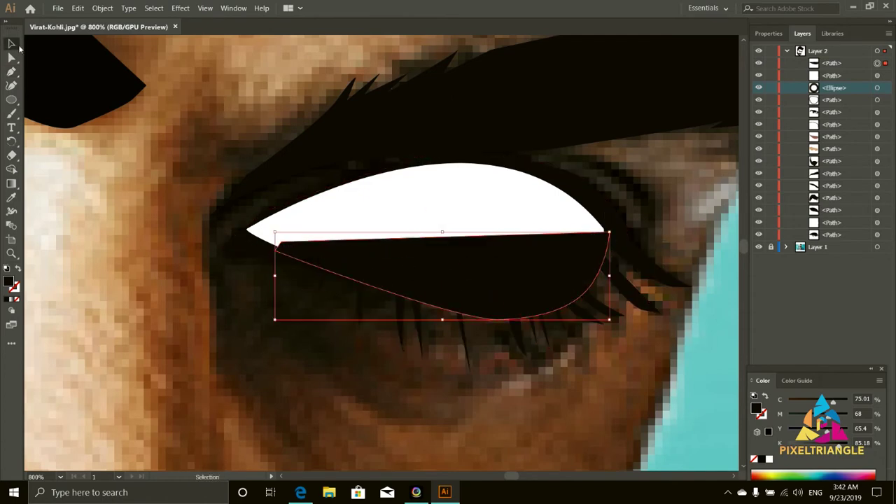
# Hide the tracing photo and reshape the right eye's white with the Curvature tool.
pyautogui.click(758, 247)
pyautogui.hotkey('ctrl', '-')
pyautogui.hotkey('ctrl', '-')
pyautogui.hotkey('ctrl', '-')
pyautogui.hotkey('ctrl', '+')
pyautogui.hotkey('ctrl', '+')
pyautogui.hotkey('ctrl', '+')
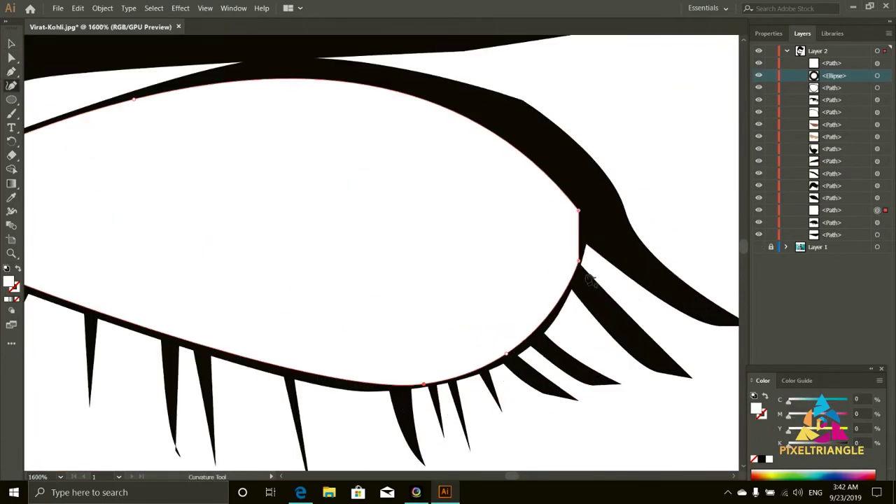
pyautogui.hotkey('ctrl', '+')
pyautogui.hotkey('shift', '`')
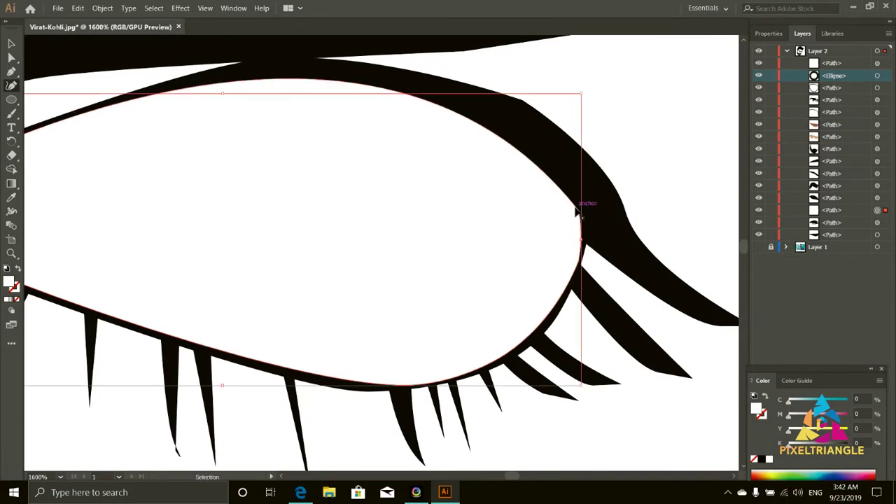
pyautogui.hotkey('ctrl', '-')
pyautogui.hotkey('ctrl', '-')
pyautogui.hotkey('ctrl', '-')
# Select the left eye's lower lashes and resize them to fit the eye.
pyautogui.hotkey('ctrl', '+')
pyautogui.click(367, 256)
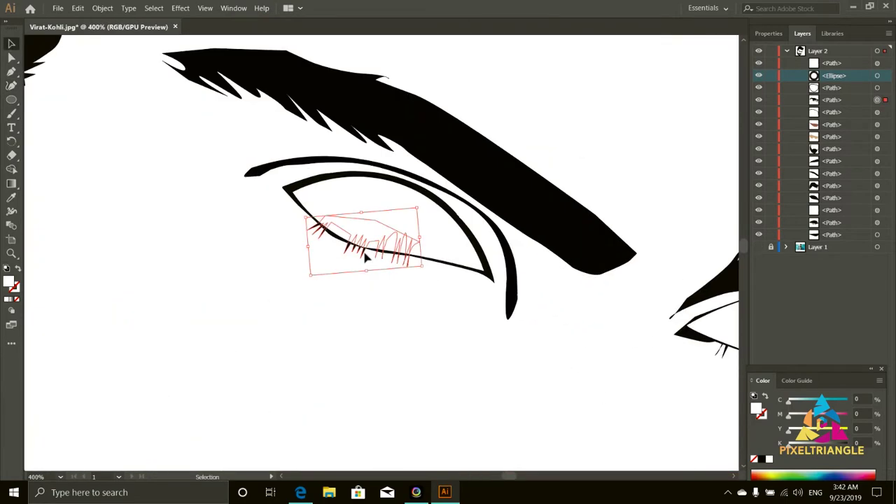
pyautogui.hotkey('ctrl', '-')
pyautogui.hotkey('ctrl', '-')
pyautogui.hotkey('ctrl', '-')
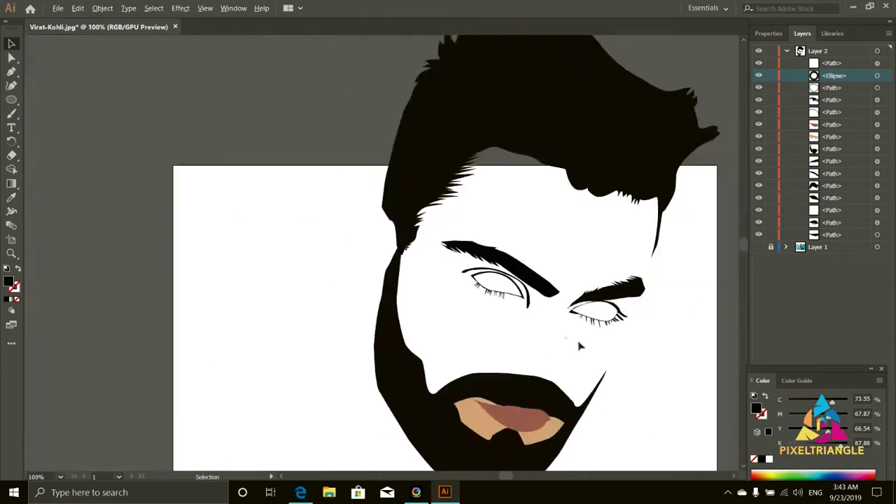
pyautogui.hotkey('ctrl', '+')
pyautogui.click(484, 304)
pyautogui.hotkey('ctrl', '+')
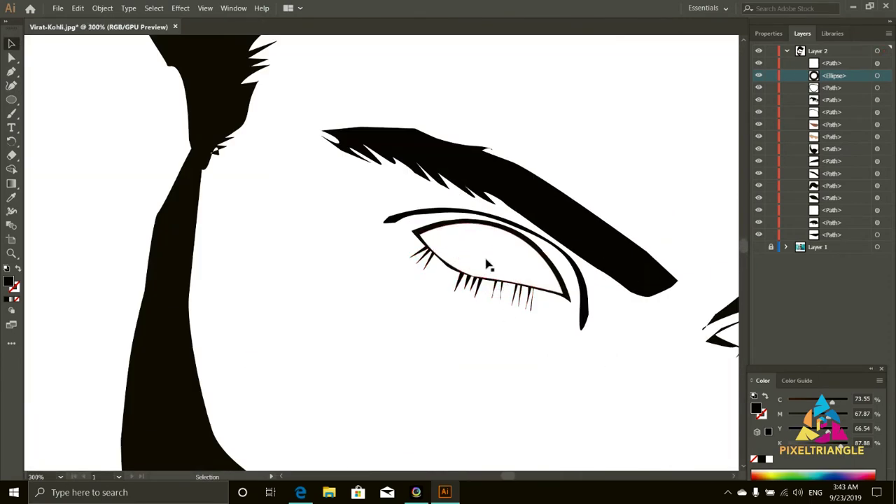
pyautogui.click(486, 266)
pyautogui.hotkey('ctrl', '-')
pyautogui.hotkey('ctrl', '-')
pyautogui.hotkey('ctrl', '+')
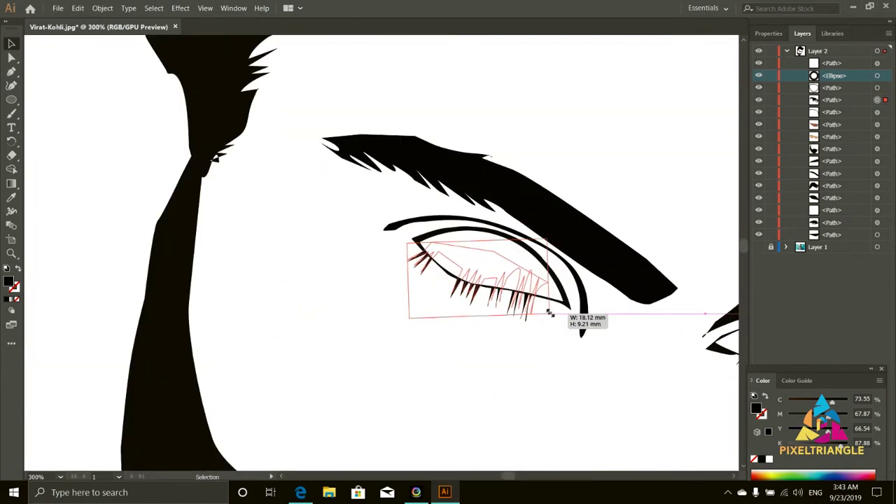
pyautogui.hotkey('ctrl', '-')
pyautogui.click(759, 246)
# Zoom in and start a Pen path under the left eye.
pyautogui.hotkey('ctrl', '+')
pyautogui.press('p')
pyautogui.click(513, 261)
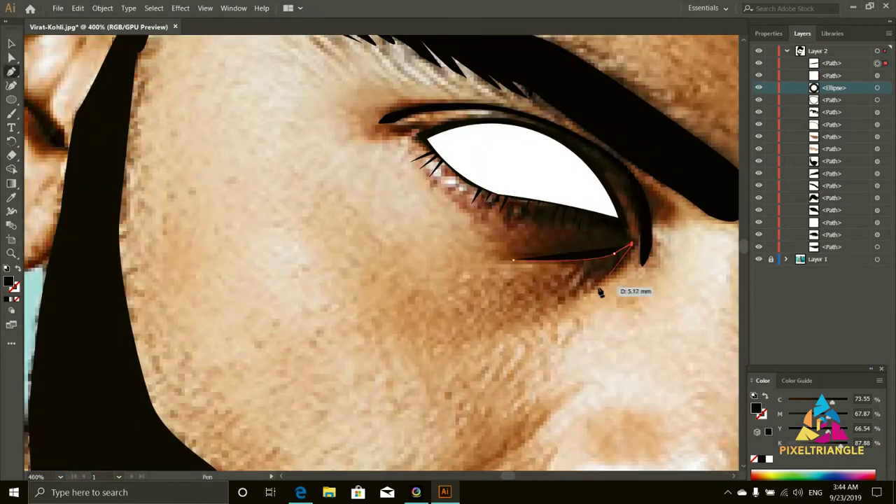
# Make the under-eye lines tapered 2 pt black strokes with an elliptical width profile.
pyautogui.click(596, 287)
pyautogui.click(564, 296)
pyautogui.hotkey('shift', 'x')
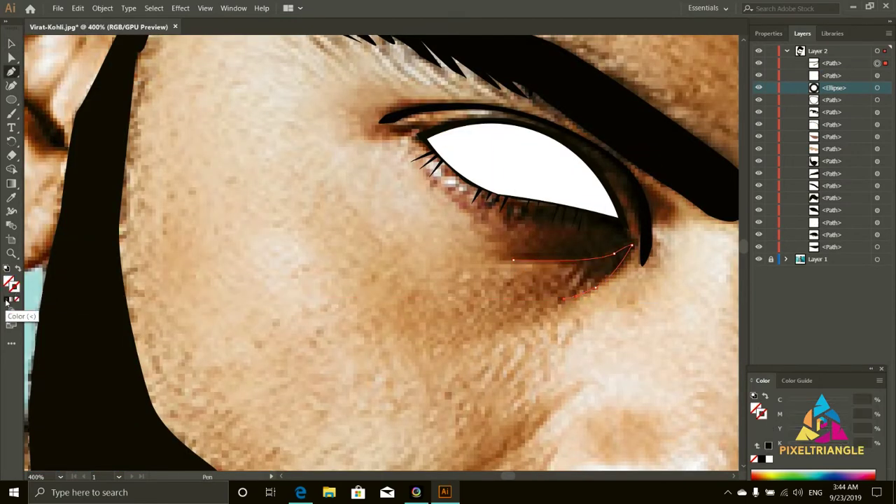
pyautogui.click(769, 33)
pyautogui.click(781, 177)
pyautogui.click(751, 360)
pyautogui.click(714, 242)
pyautogui.click(700, 190)
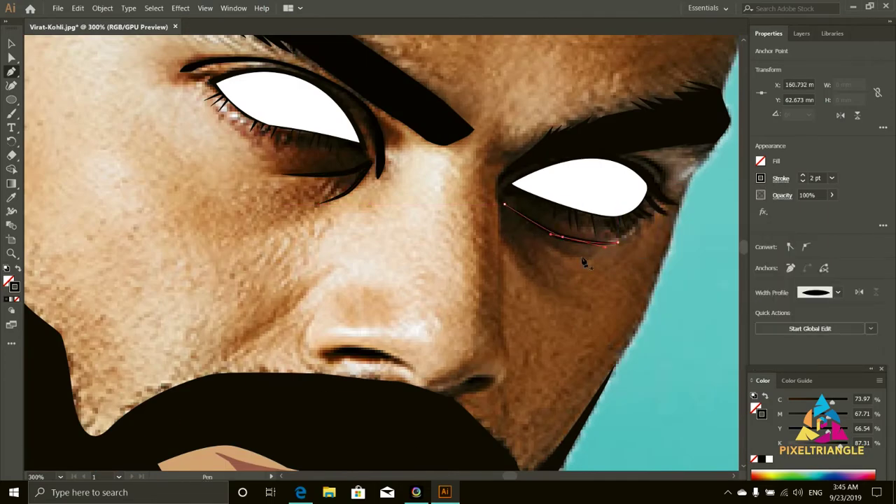
pyautogui.click(839, 292)
pyautogui.click(711, 241)
# Trace the left nostril as a closed shape and smooth its curves.
pyautogui.click(413, 371)
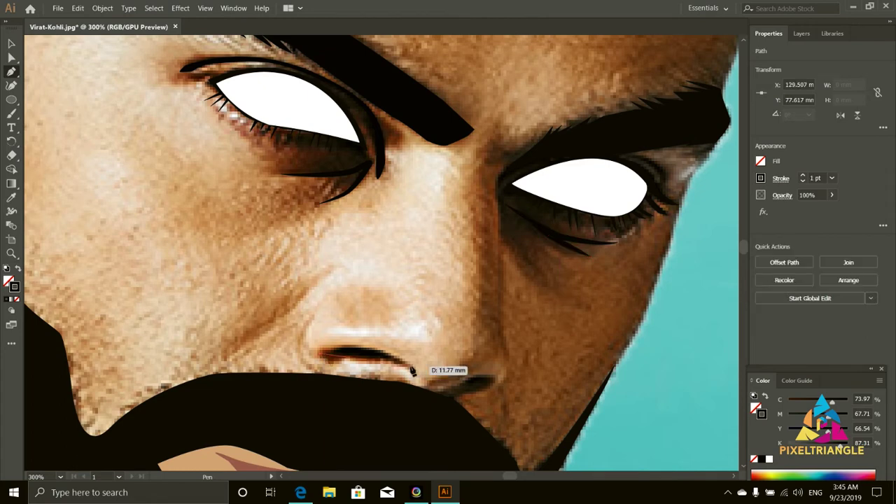
pyautogui.moveTo(413, 371); pyautogui.dragTo(429, 379)
pyautogui.moveTo(323, 356); pyautogui.dragTo(338, 358)
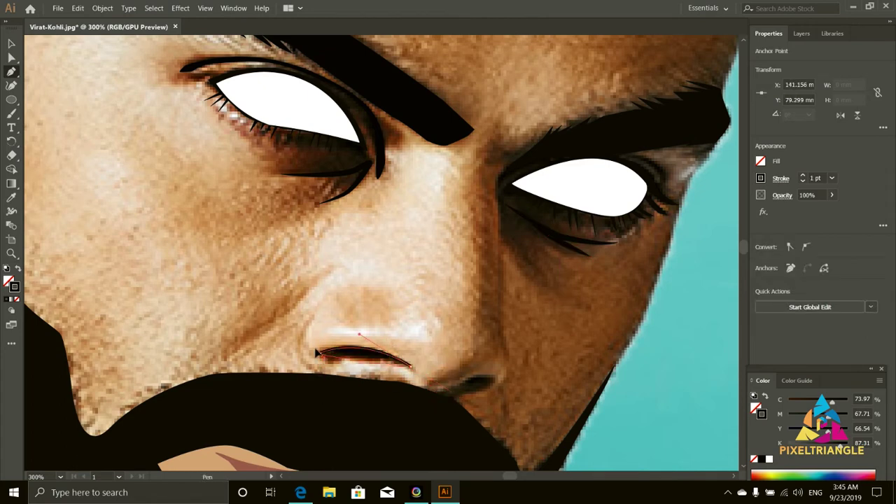
pyautogui.hotkey('shift', '`')
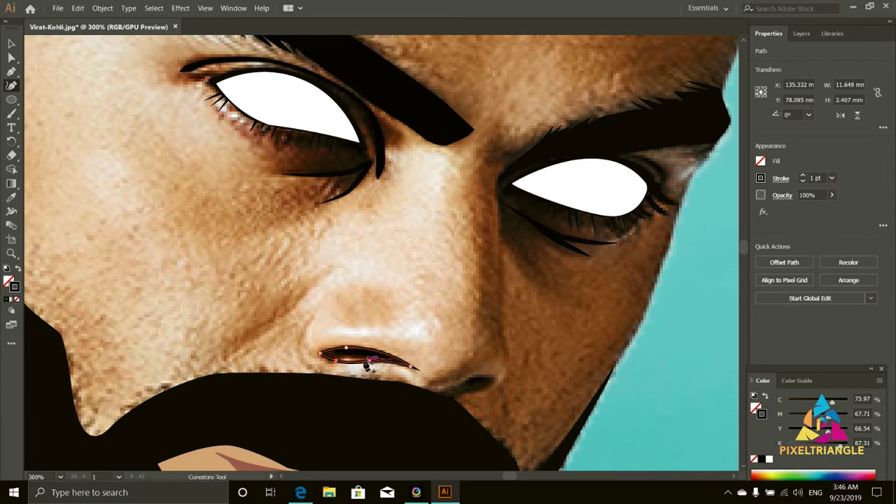
pyautogui.scroll(1, 365, 362)
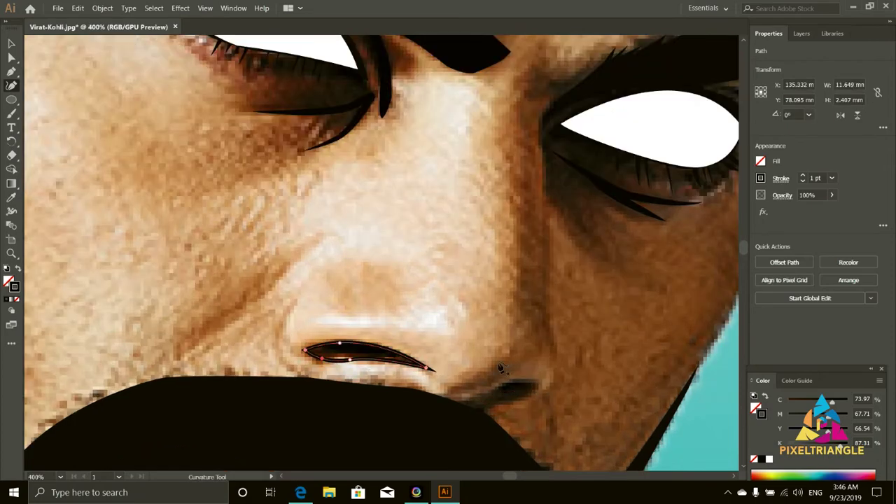
# Trace the right nostril, eyedropper it black, and begin a line down the nose's side.
pyautogui.click(481, 399)
pyautogui.moveTo(536, 385); pyautogui.dragTo(530, 404)
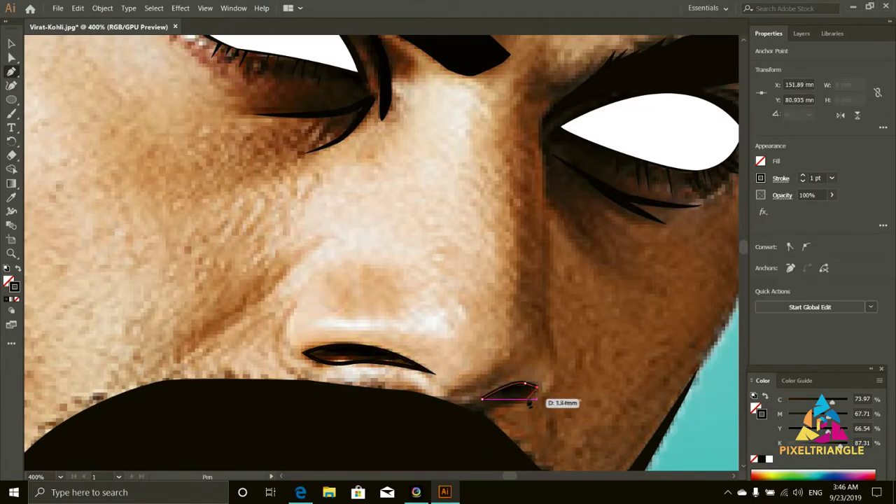
pyautogui.press('i')
pyautogui.click(355, 343)
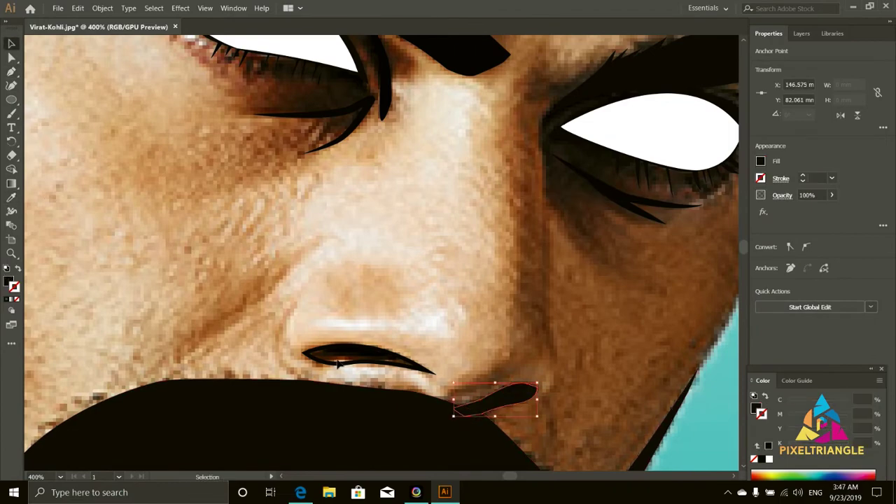
pyautogui.scroll(-3, 436, 360)
pyautogui.press('p')
pyautogui.scroll(3, 530, 151)
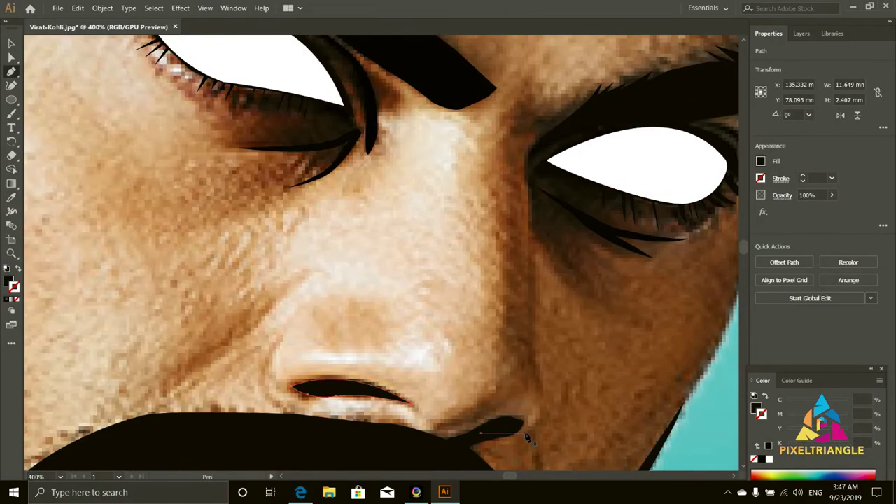
pyautogui.moveTo(533, 365)
pyautogui.mouseDown()
pyautogui.moveTo(530, 434)
pyautogui.moveTo(491, 442)
pyautogui.mouseUp()
# Make the nose line a stroke with a tapered elliptical width profile and bend it.
pyautogui.hotkey('shift', 'x')
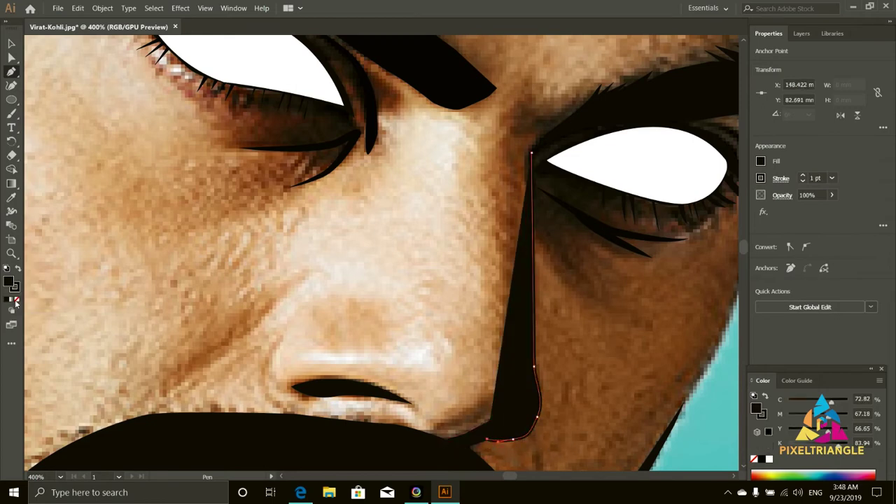
pyautogui.click(838, 292)
pyautogui.click(715, 224)
pyautogui.hotkey('shift', '`')
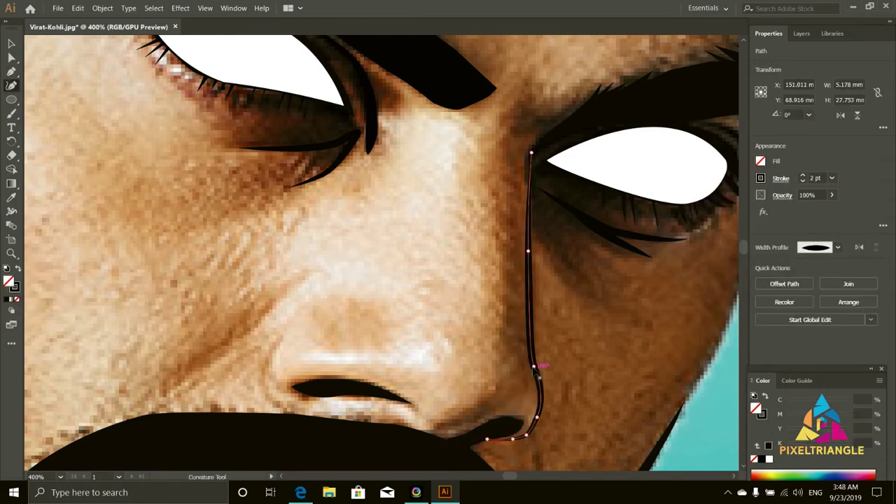
pyautogui.press('v')
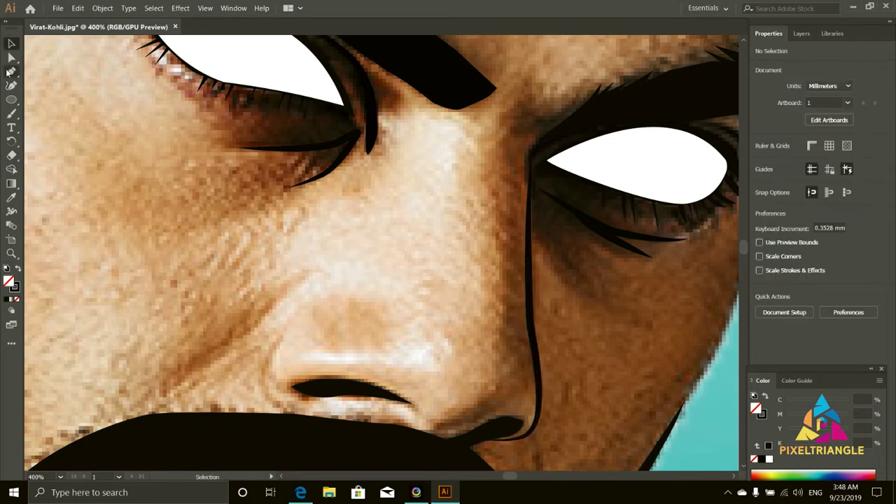
pyautogui.click(525, 218)
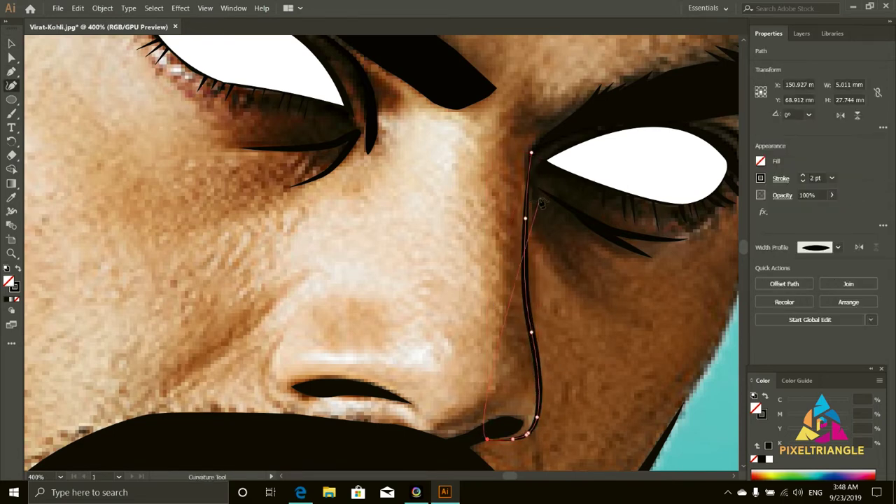
# Close the black upper eyelid shape over the right eye.
pyautogui.press('v')
pyautogui.click(615, 358)
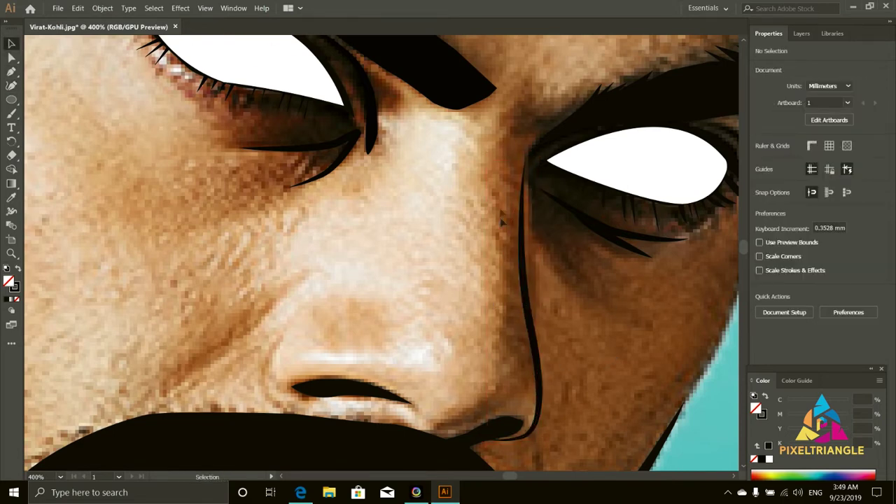
pyautogui.click(522, 222)
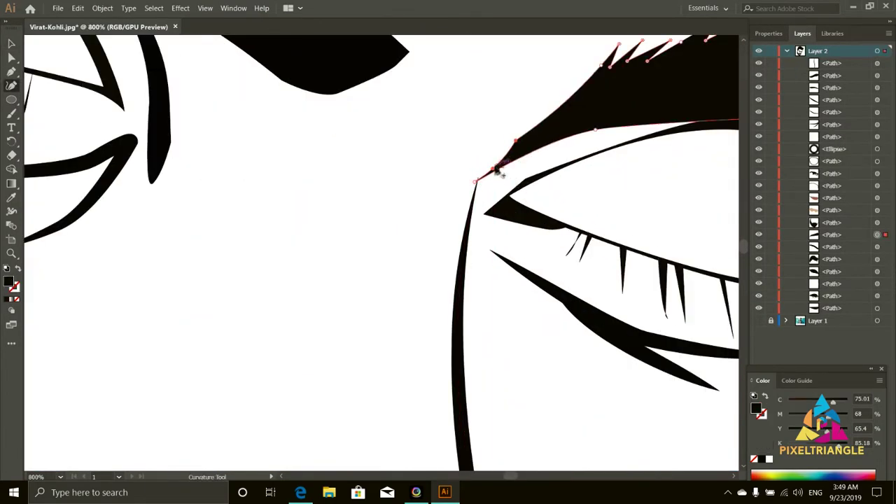
pyautogui.click(476, 182)
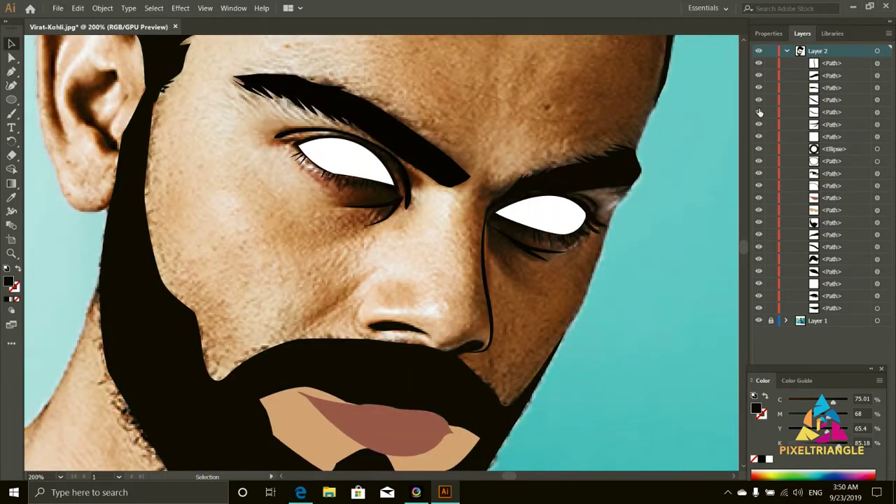
# Send the left eye's white shape behind its iris using Arrange.
pyautogui.click(836, 151)
pyautogui.rightClick(354, 164)
pyautogui.moveTo(411, 322)
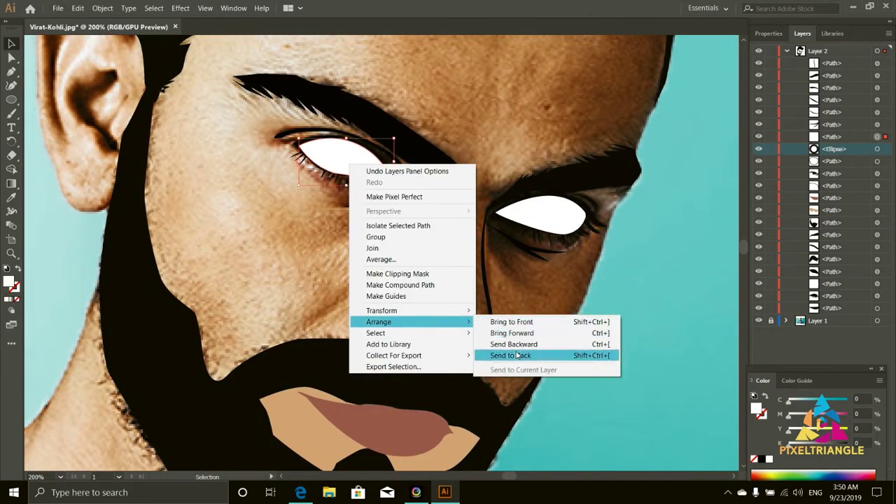
pyautogui.click(539, 354)
pyautogui.click(553, 218)
pyautogui.rightClick(552, 218)
pyautogui.click(711, 362)
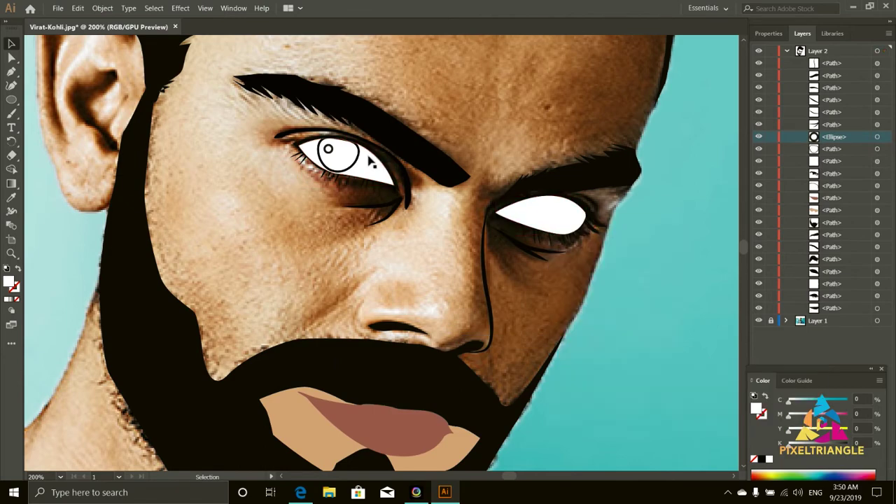
pyautogui.hotkey('ctrl', '=')
pyautogui.click(496, 220)
pyautogui.click(18, 300)
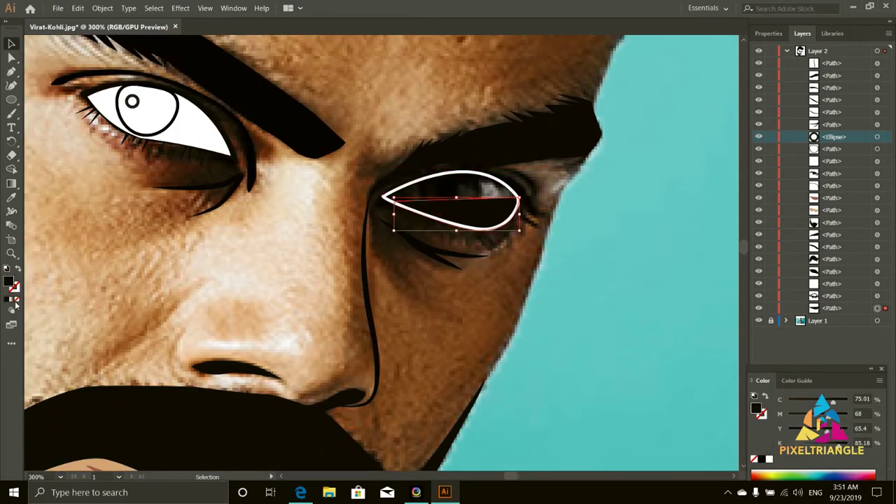
# Draw an ellipse for the right iris and fill it black with the Eyedropper.
pyautogui.press('l')
pyautogui.scroll(2, 435, 178)
pyautogui.moveTo(413, 173); pyautogui.dragTo(495, 234)
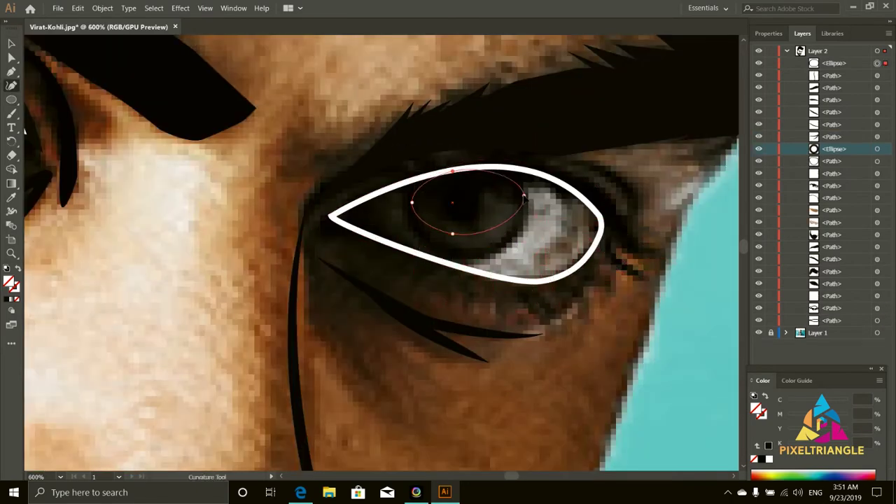
pyautogui.hotkey('ctrl', '-')
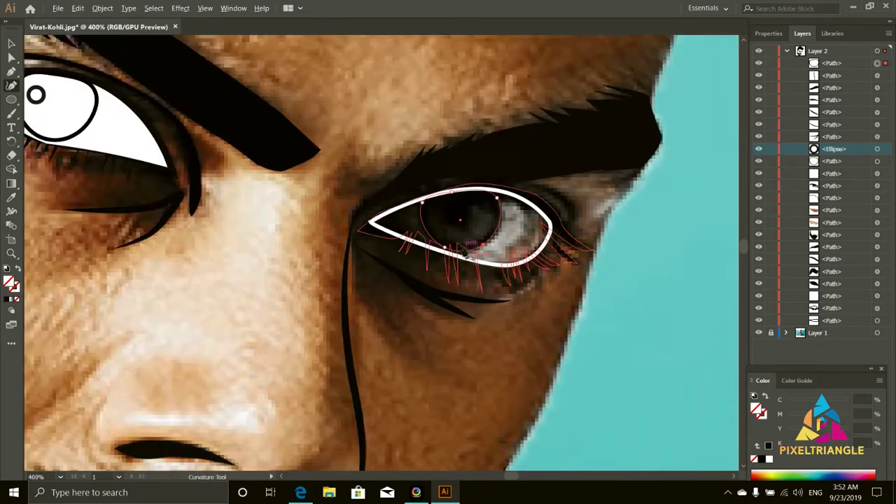
pyautogui.press('i')
pyautogui.click(261, 181)
# Reshape the right iris with the Curvature tool to fit the eye opening.
pyautogui.press('v')
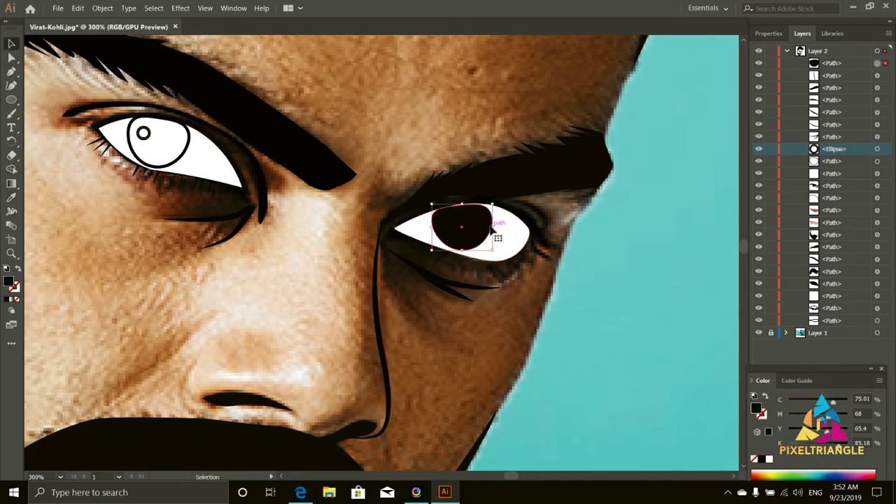
pyautogui.scroll(1, 495, 236)
pyautogui.click(490, 288)
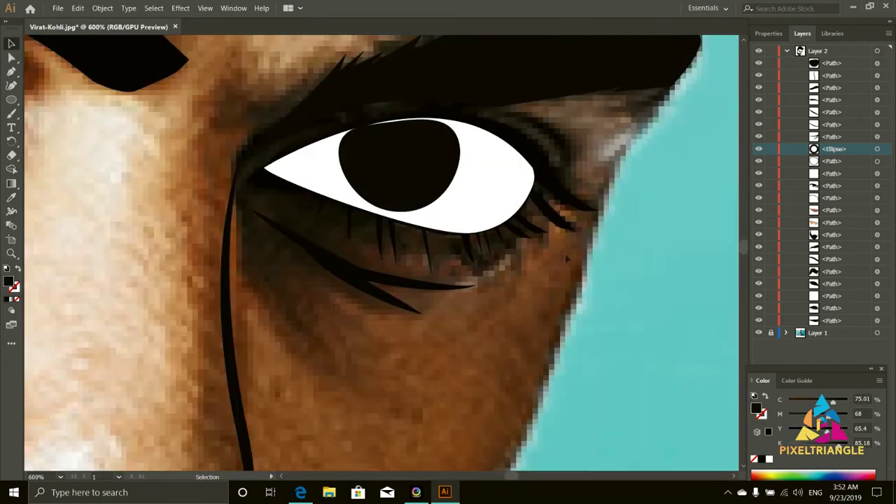
pyautogui.hotkey('shift', '`')
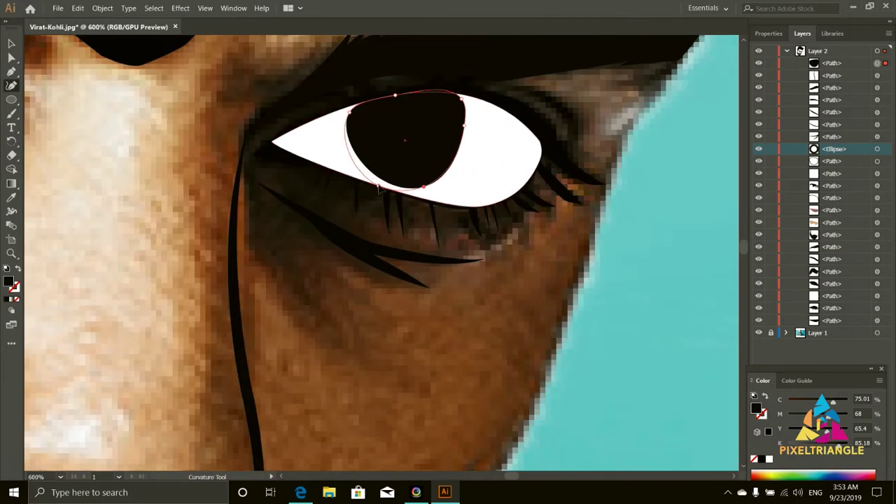
pyautogui.click(379, 187)
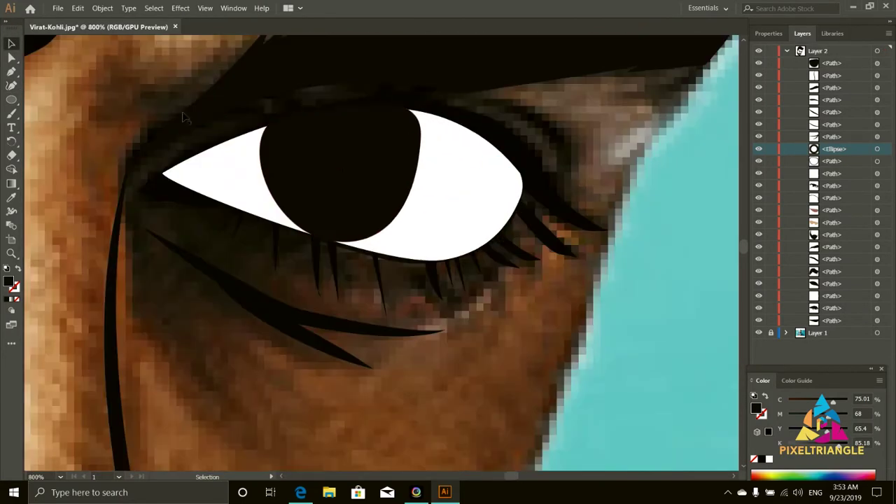
pyautogui.moveTo(420, 123); pyautogui.dragTo(421, 119)
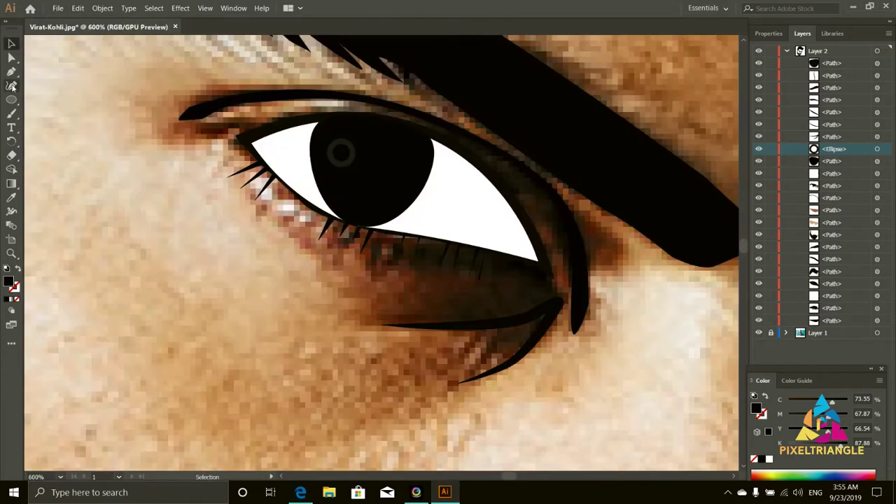
pyautogui.click(317, 180)
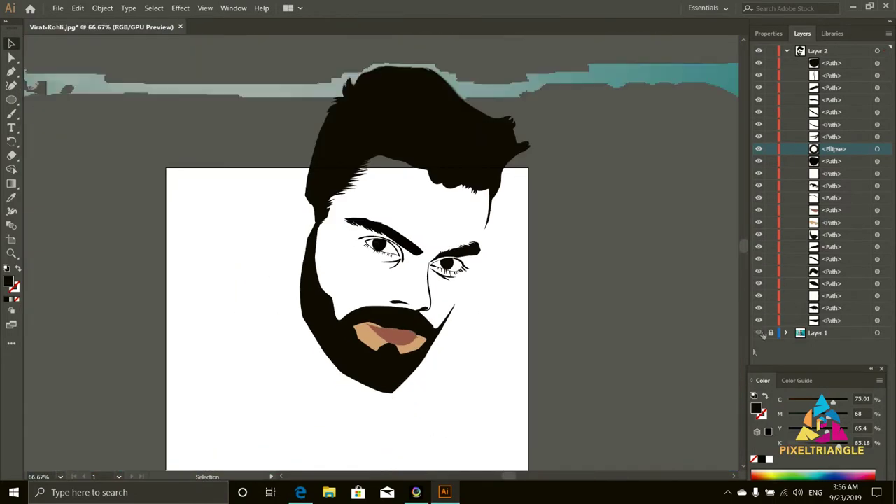
pyautogui.click(759, 333)
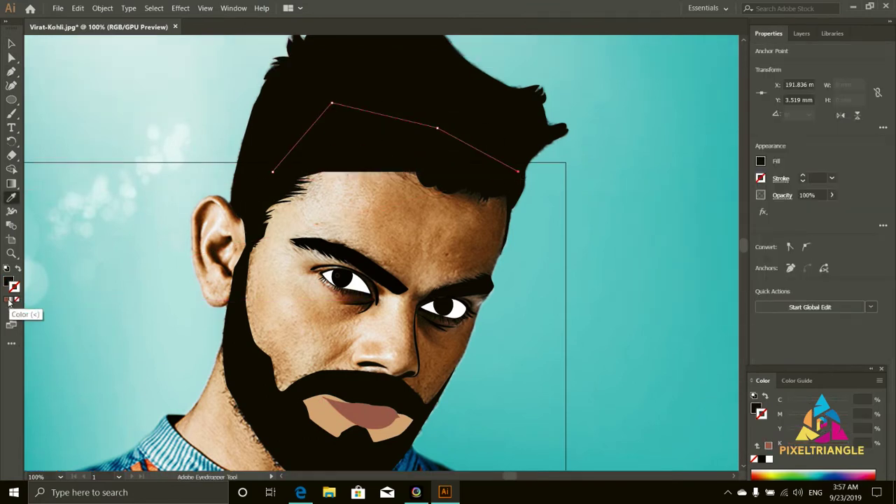
# Begin the skin outline down the jaw and neck to the jersey edge.
pyautogui.click(781, 178)
pyautogui.press('Escape')
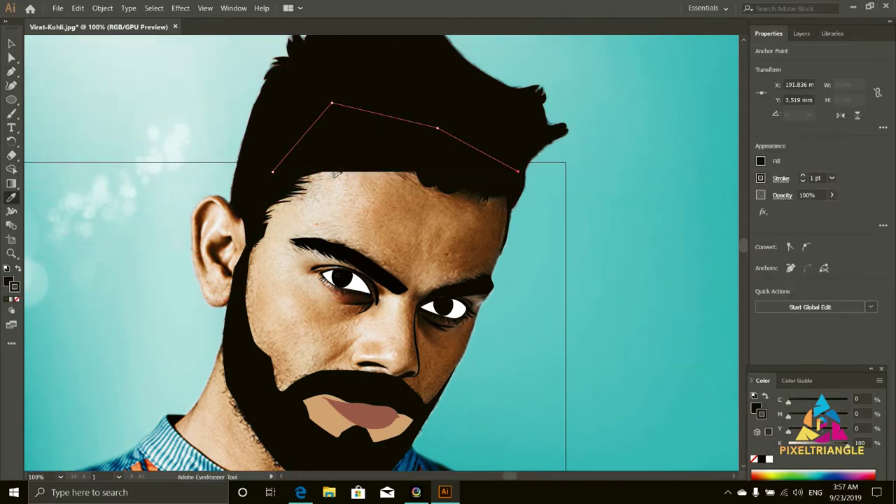
pyautogui.press('v')
pyautogui.hotkey('ctrl', 'shift', 'a')
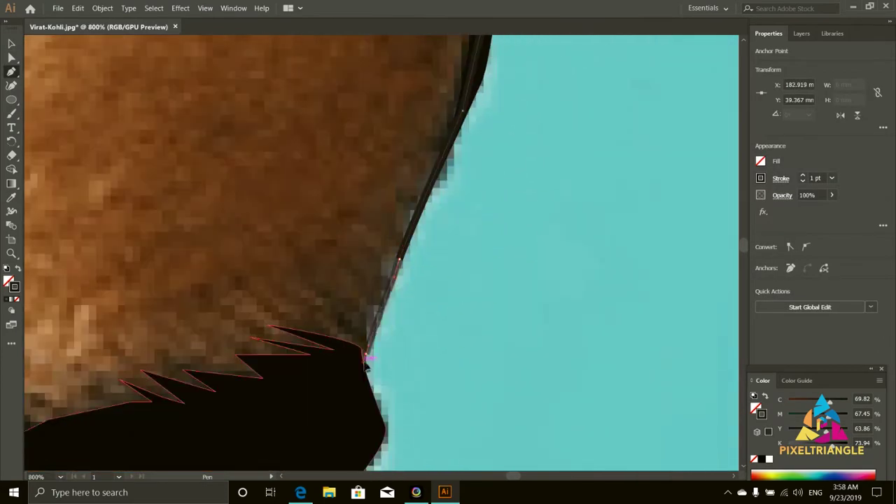
pyautogui.scroll(-5, 238, 411)
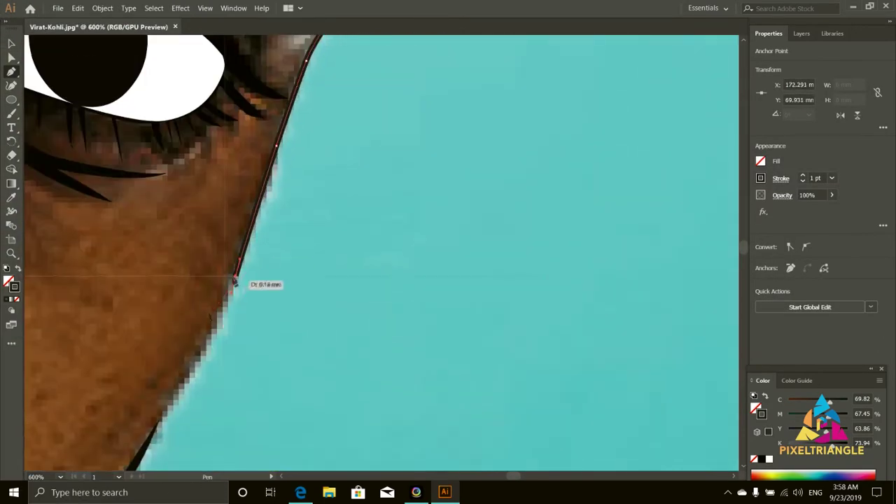
pyautogui.scroll(-5, 400, 366)
pyautogui.scroll(-3, 404, 415)
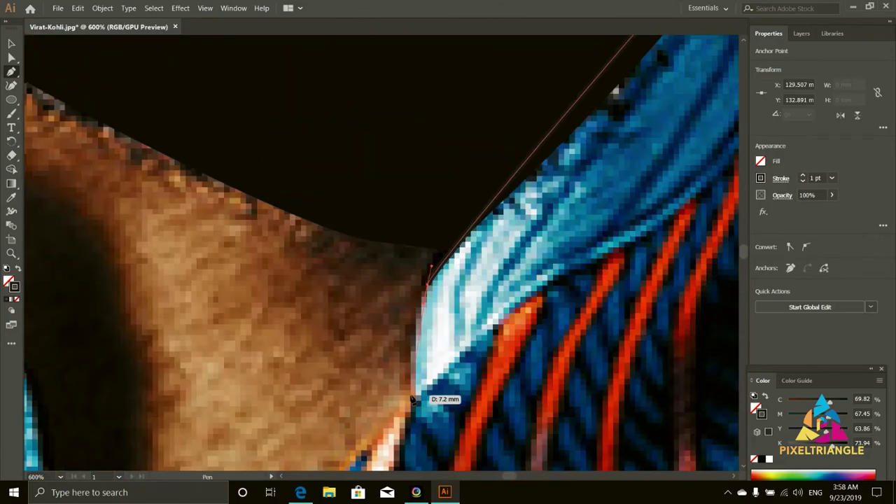
pyautogui.click(428, 283)
pyautogui.click(414, 337)
pyautogui.click(413, 393)
pyautogui.scroll(-7, 407, 399)
pyautogui.click(91, 408)
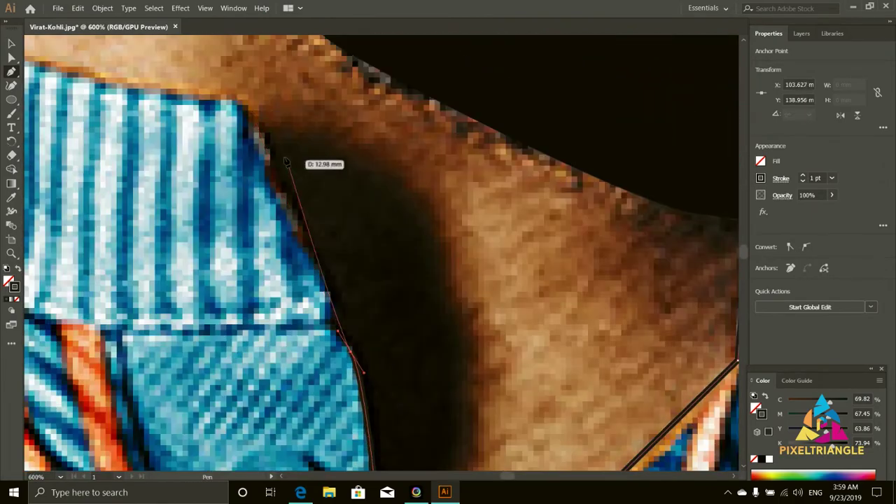
# Continue the skin outline along the neckline and collar edge.
pyautogui.click(581, 170)
pyautogui.click(419, 143)
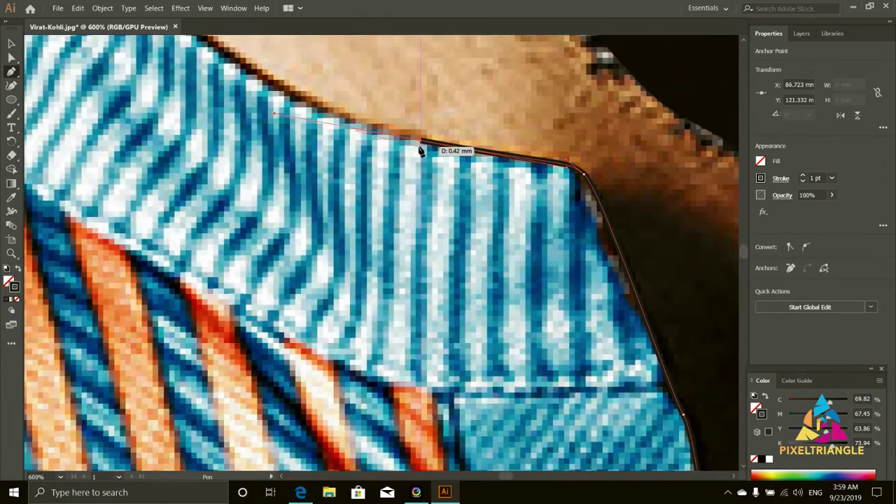
pyautogui.scroll(5, 420, 144)
pyautogui.hscroll(-5, 421, 143)
pyautogui.moveTo(331, 141); pyautogui.dragTo(355, 174)
pyautogui.scroll(5, 416, 152)
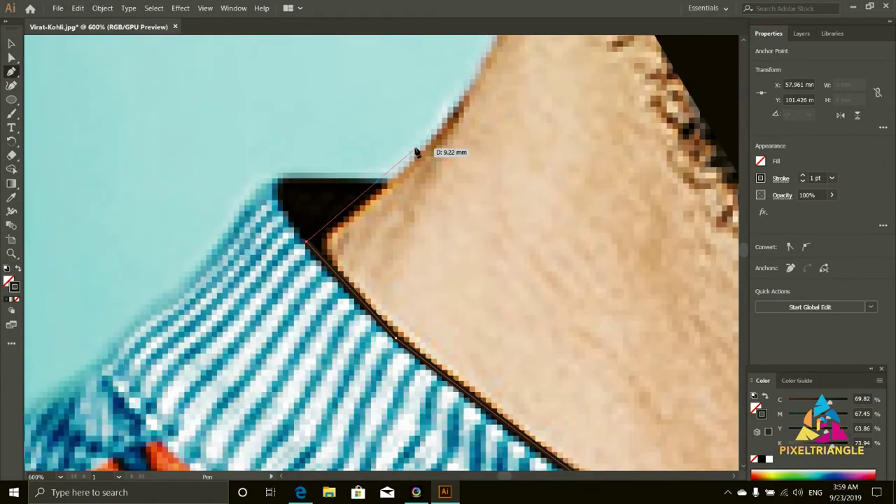
pyautogui.click(447, 130)
# Carry the outline around the ear and close it at the start point.
pyautogui.scroll(5, 420, 210)
pyautogui.scroll(10, 420, 210)
pyautogui.scroll(10, 420, 211)
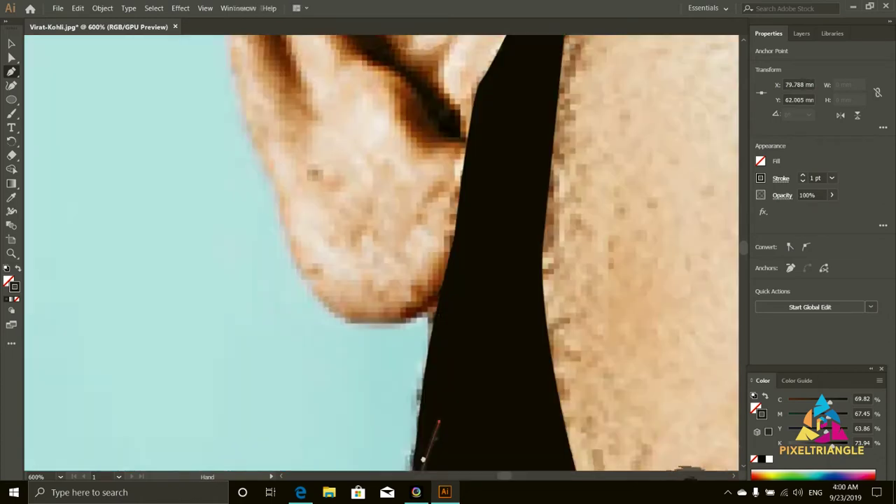
pyautogui.hscroll(5, 420, 210)
pyautogui.click(373, 348)
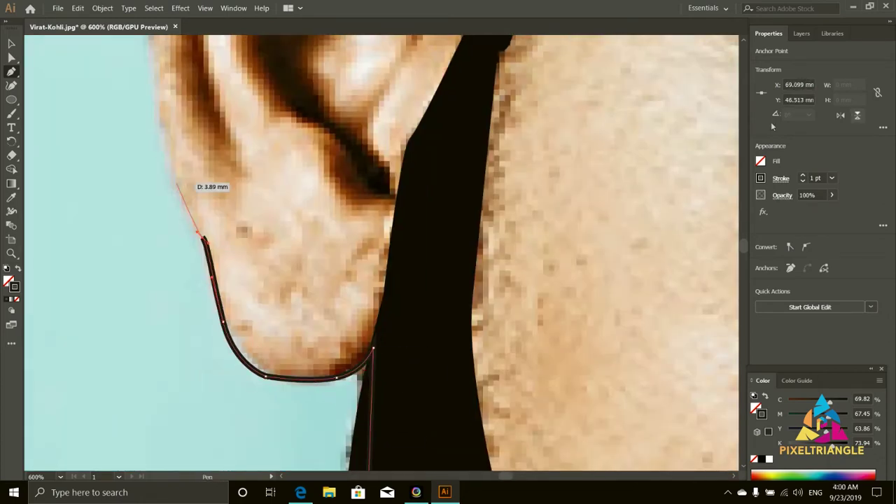
pyautogui.moveTo(152, 62); pyautogui.dragTo(156, 72)
pyautogui.scroll(10, 160, 140)
pyautogui.moveTo(146, 167); pyautogui.dragTo(152, 128)
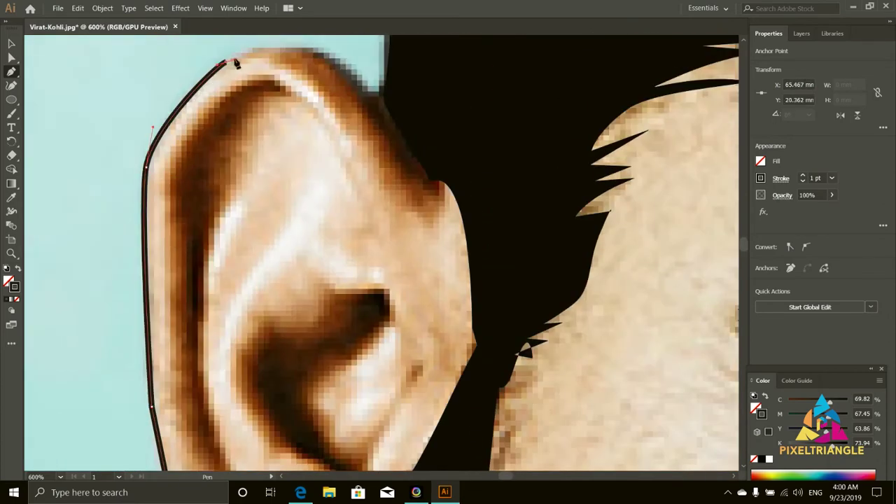
pyautogui.click(378, 103)
# Fill the skin shape with a beige skin tone sampled from the photo.
pyautogui.press('i')
pyautogui.click(631, 278)
pyautogui.press('v')
pyautogui.hotkey('ctrl', '0')
pyautogui.rightClick(410, 181)
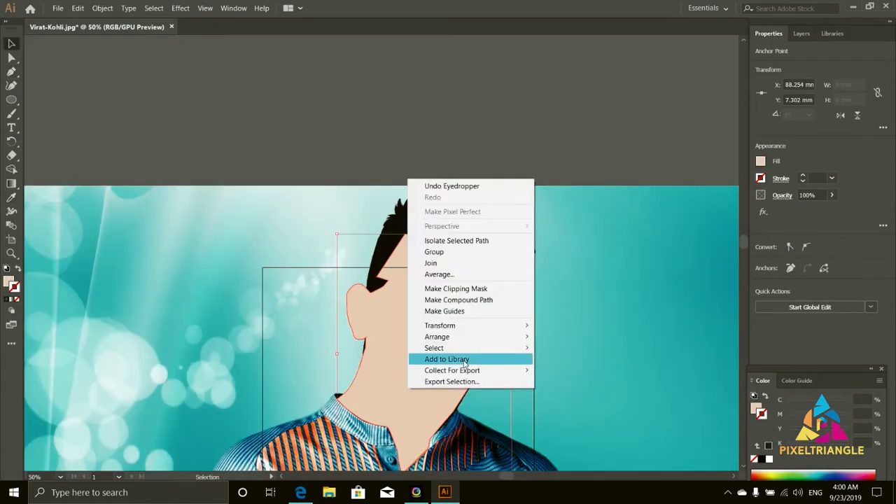
# Hide the skin shape to show the photo, and start a shadow path with a 2 pt stroke.
pyautogui.click(581, 384)
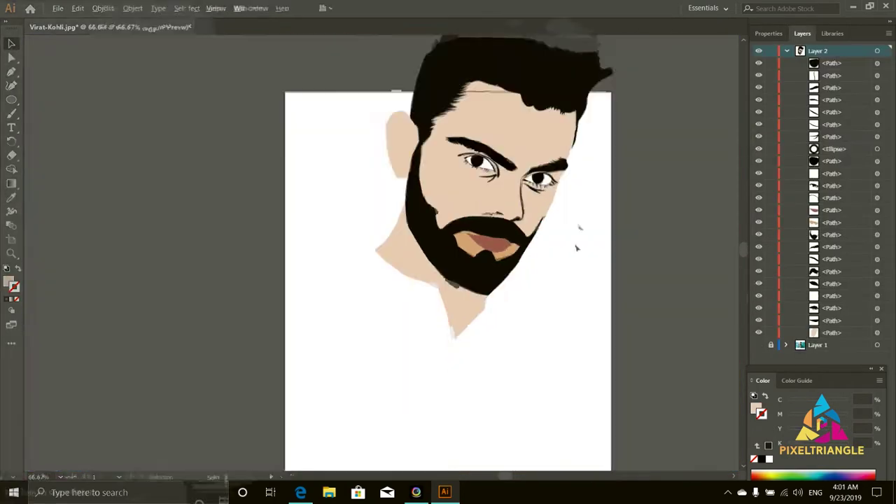
pyautogui.hotkey('ctrl', '1')
pyautogui.click(758, 345)
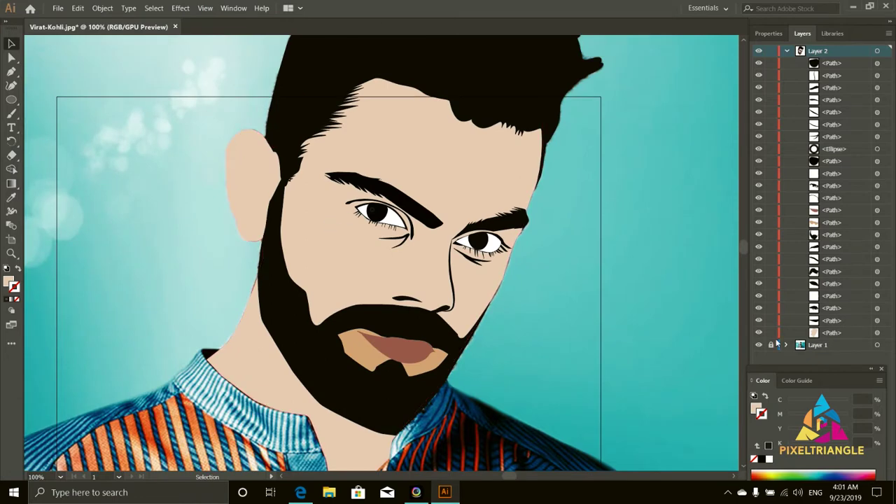
pyautogui.click(758, 333)
pyautogui.press('p')
pyautogui.click(397, 271)
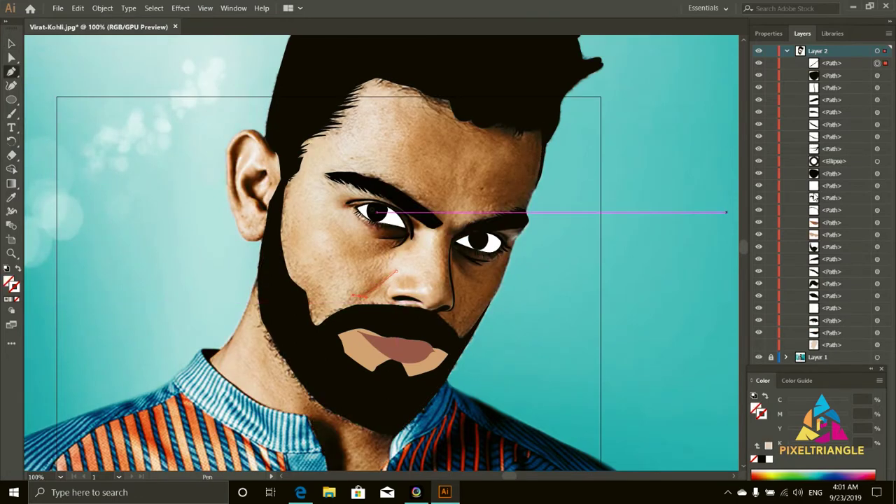
pyautogui.click(768, 33)
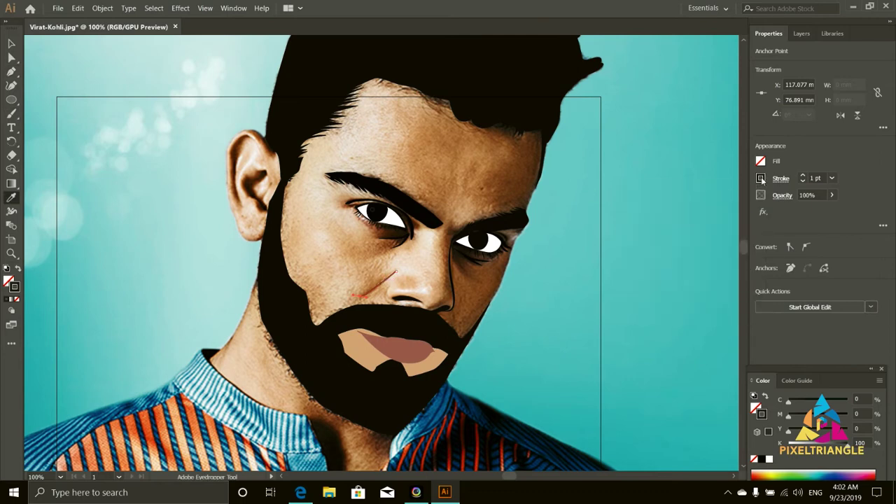
pyautogui.click(803, 175)
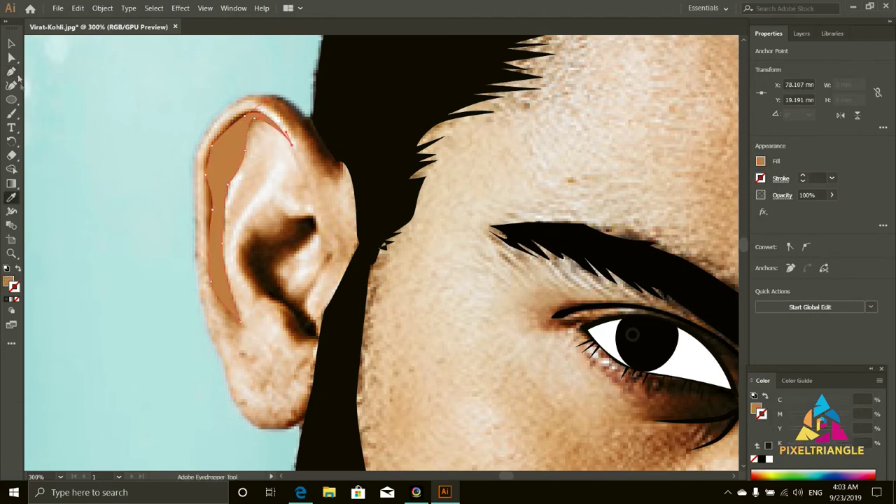
# Trace the outer and inner ear shadow shapes and fill them with sampled dark brown.
pyautogui.moveTo(246, 221); pyautogui.dragTo(250, 239)
pyautogui.click(270, 236)
pyautogui.click(315, 219)
pyautogui.click(317, 294)
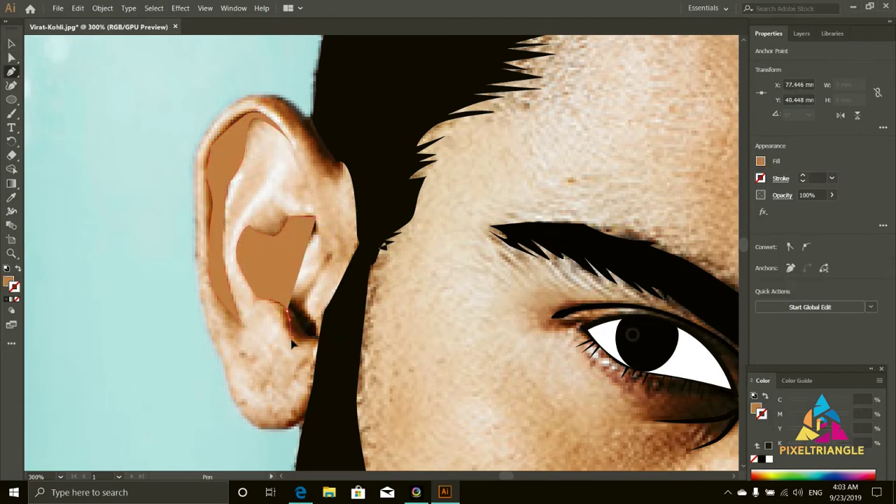
pyautogui.click(320, 338)
pyautogui.click(294, 343)
pyautogui.click(287, 327)
pyautogui.click(18, 301)
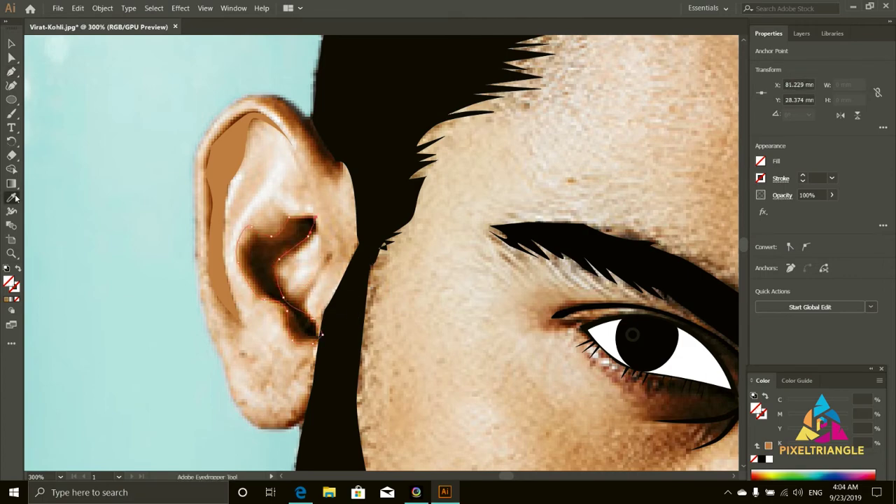
pyautogui.click(276, 150)
# Zoom in on the nose and draw a downward curve along the nostril edge.
pyautogui.hotkey('ctrl', '-')
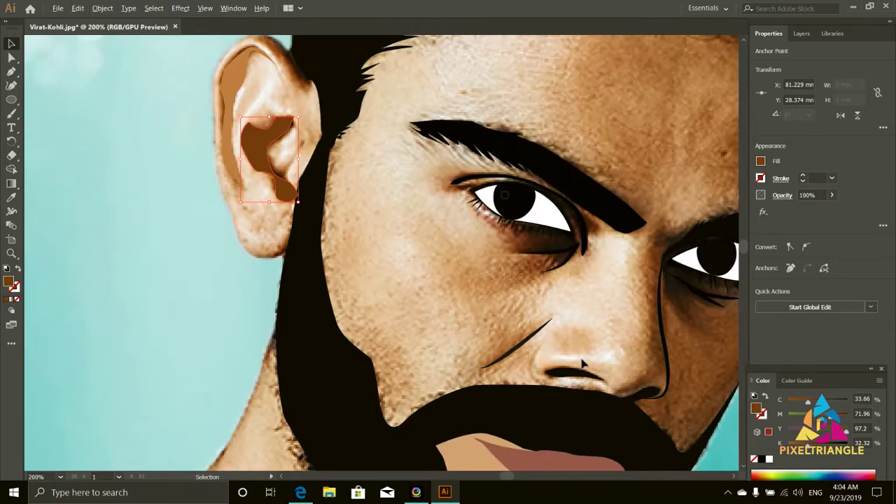
pyautogui.hotkey('ctrl', '+')
pyautogui.press('p')
pyautogui.scroll(2, 522, 329)
pyautogui.click(512, 331)
pyautogui.moveTo(513, 381); pyautogui.dragTo(522, 391)
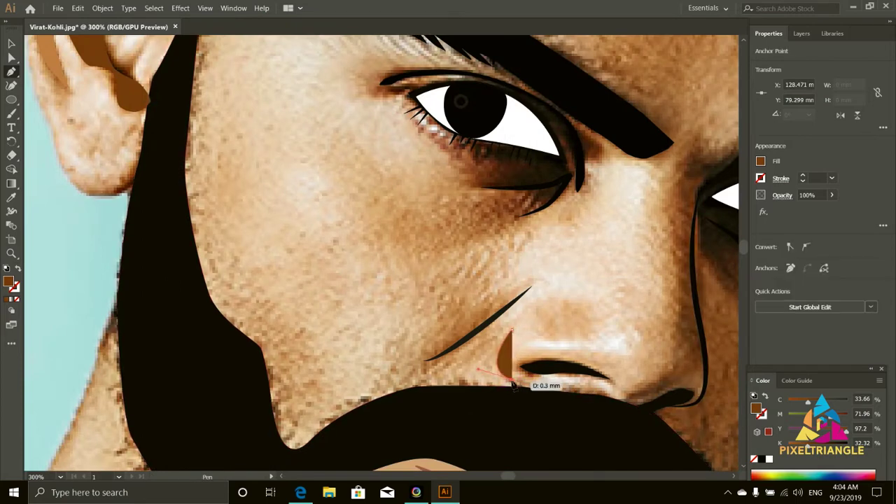
# Give the nostril curve no fill and a visible 2 pt outline.
pyautogui.click(760, 161)
pyautogui.click(633, 279)
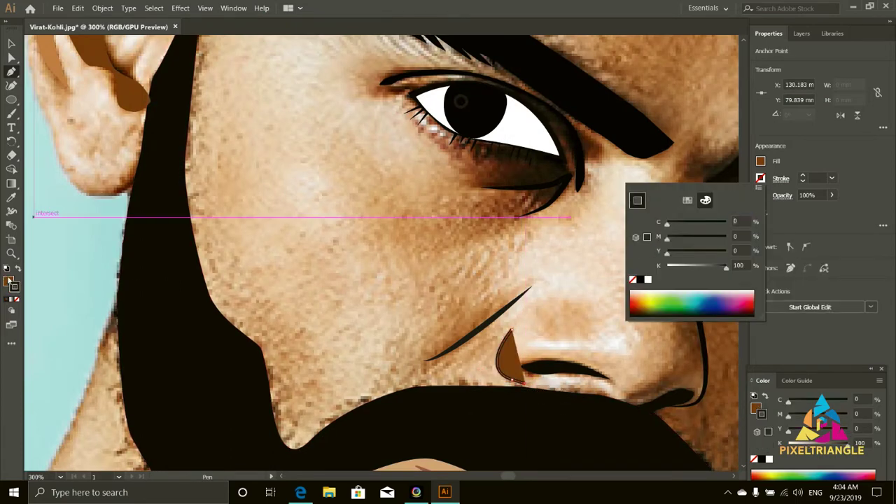
pyautogui.click(760, 178)
pyautogui.press('Escape')
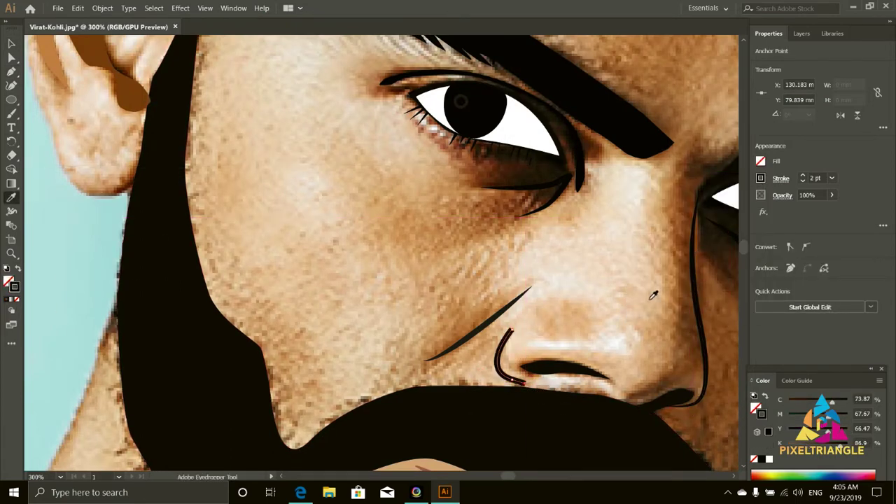
pyautogui.click(781, 178)
pyautogui.click(470, 314)
# Zoom out to the whole portrait and toggle the reference photo layer to compare.
pyautogui.hotkey('ctrl', '0')
pyautogui.click(802, 33)
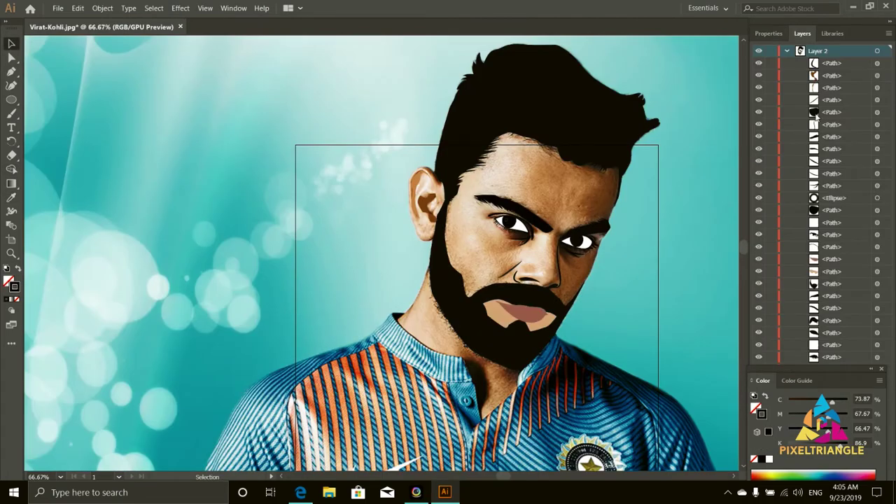
pyautogui.click(758, 394)
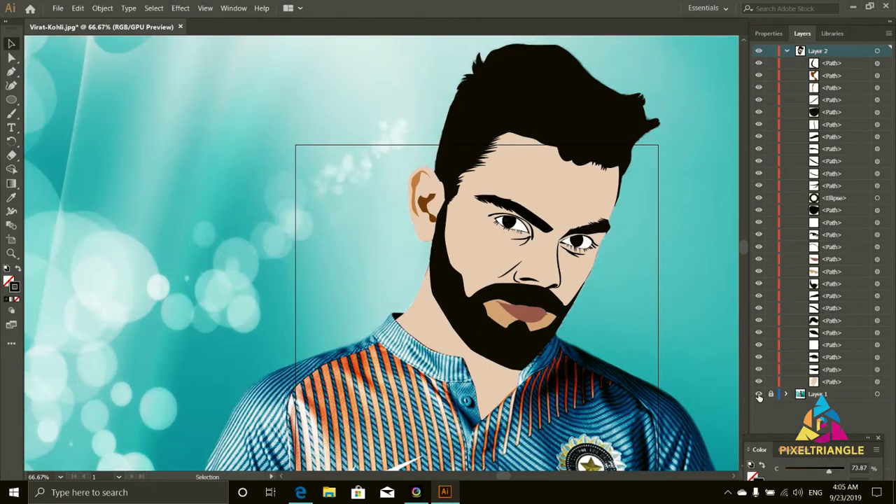
pyautogui.click(758, 394)
pyautogui.click(759, 393)
pyautogui.click(759, 394)
pyautogui.scroll(-2, 420, 245)
pyautogui.hotkey('ctrl', '+')
pyautogui.hotkey('ctrl', '+')
pyautogui.hotkey('ctrl', '+')
pyautogui.press('p')
# Trace the shirt outline from the collar edge down the shoulder.
pyautogui.click(506, 155)
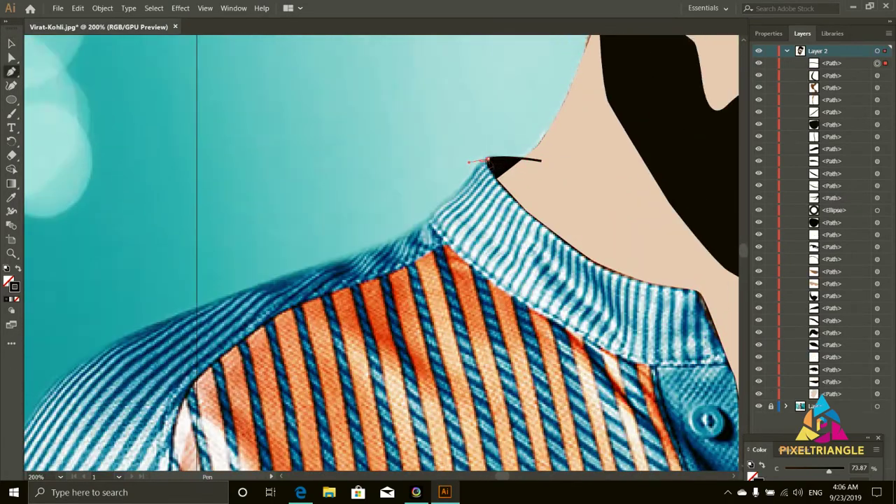
pyautogui.scroll(5, 488, 162)
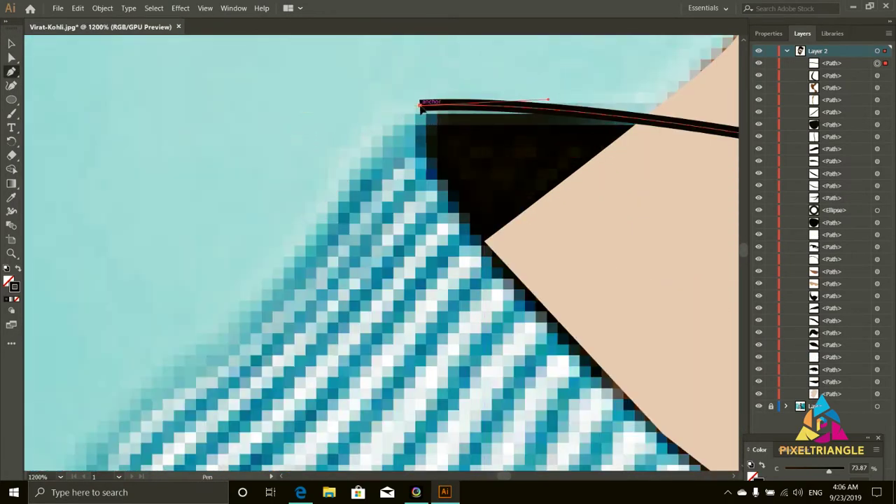
pyautogui.scroll(-4, 384, 128)
pyautogui.click(311, 212)
pyautogui.scroll(-2, 444, 245)
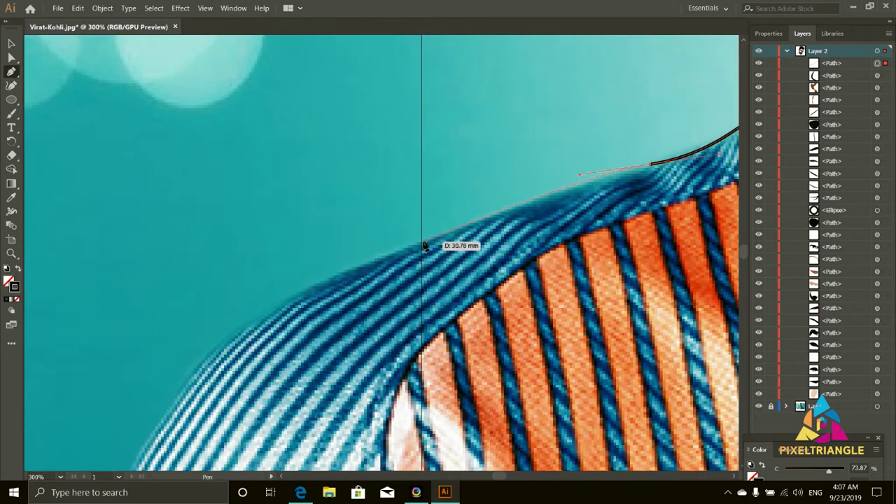
pyautogui.click(420, 231)
pyautogui.click(290, 297)
pyautogui.click(190, 381)
pyautogui.scroll(-5, 223, 421)
pyautogui.scroll(5, 223, 420)
pyautogui.scroll(-5, 223, 420)
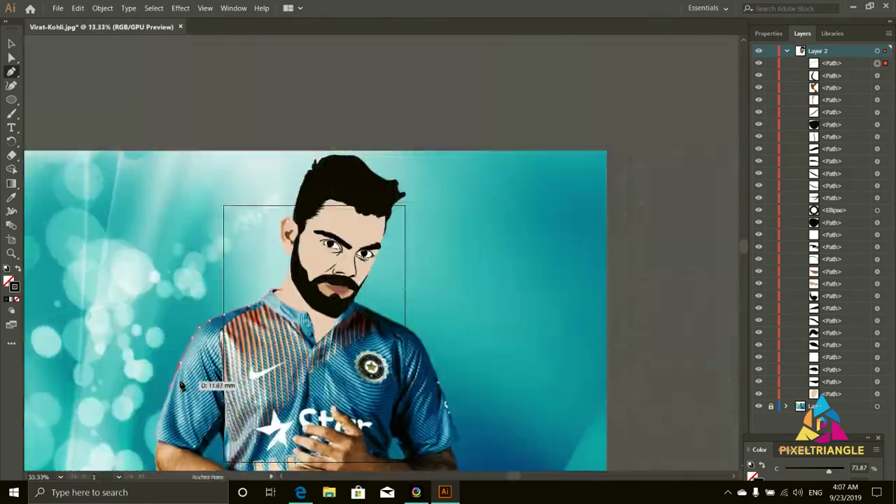
pyautogui.scroll(4, 405, 435)
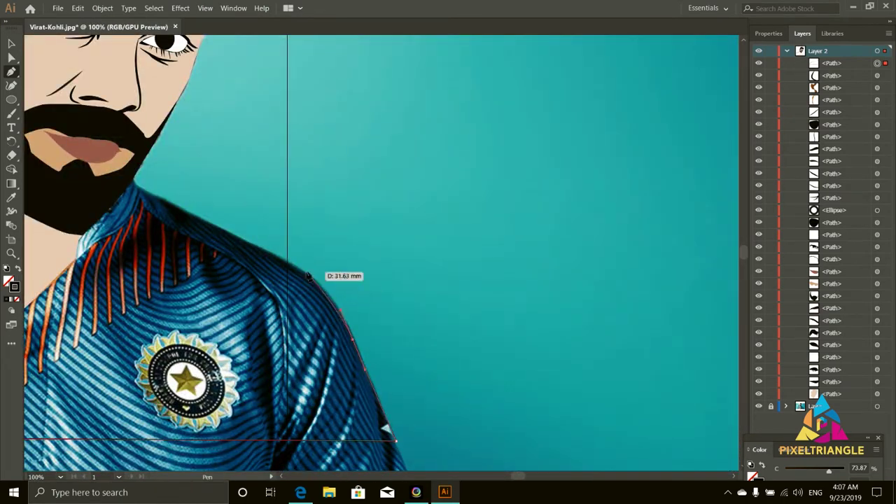
pyautogui.scroll(4, 117, 188)
# Continue the shirt outline back toward the collar and close it.
pyautogui.moveTo(36, 184); pyautogui.dragTo(402, 110)
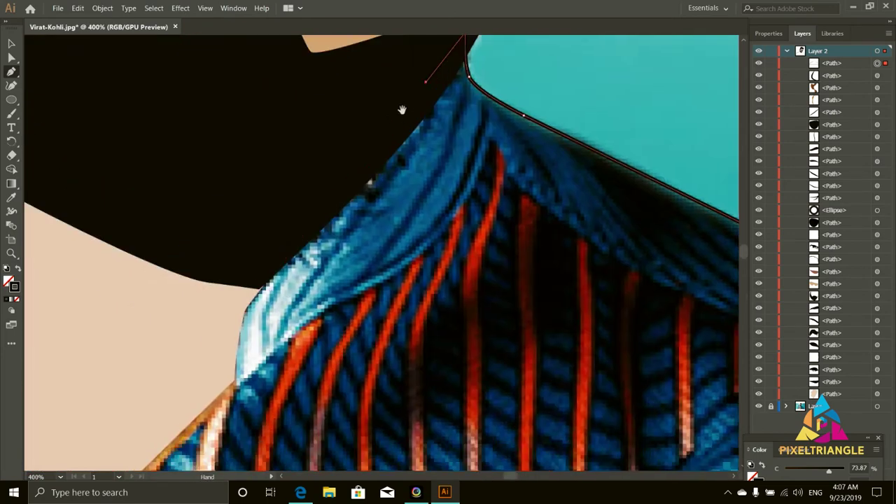
pyautogui.scroll(-3, 235, 378)
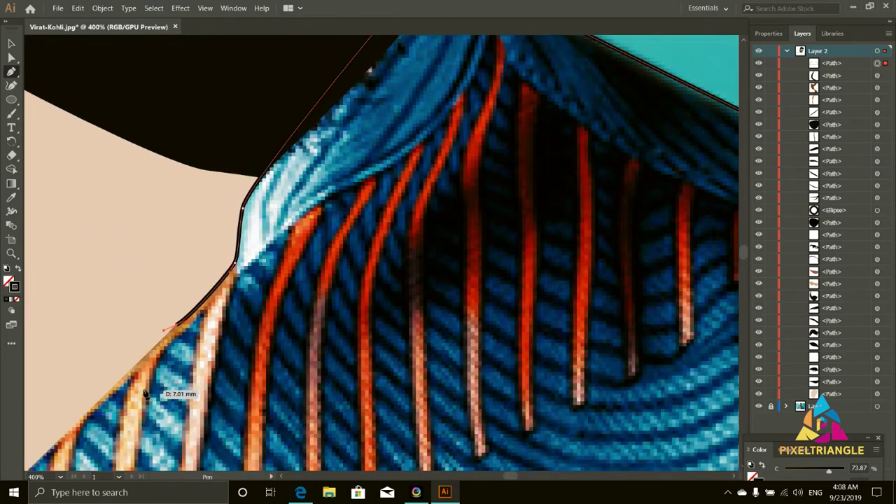
pyautogui.click(240, 184)
pyautogui.scroll(3, 202, 173)
pyautogui.hscroll(-5, 289, 191)
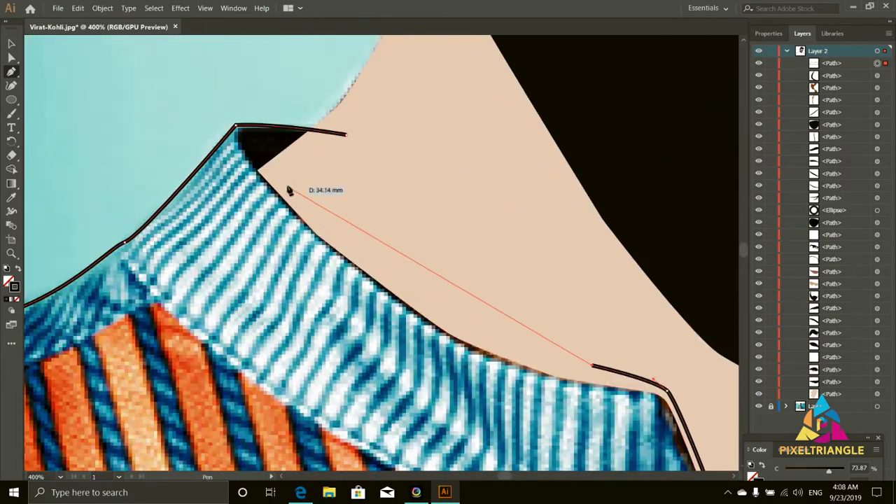
pyautogui.click(258, 181)
pyautogui.scroll(-5, 258, 181)
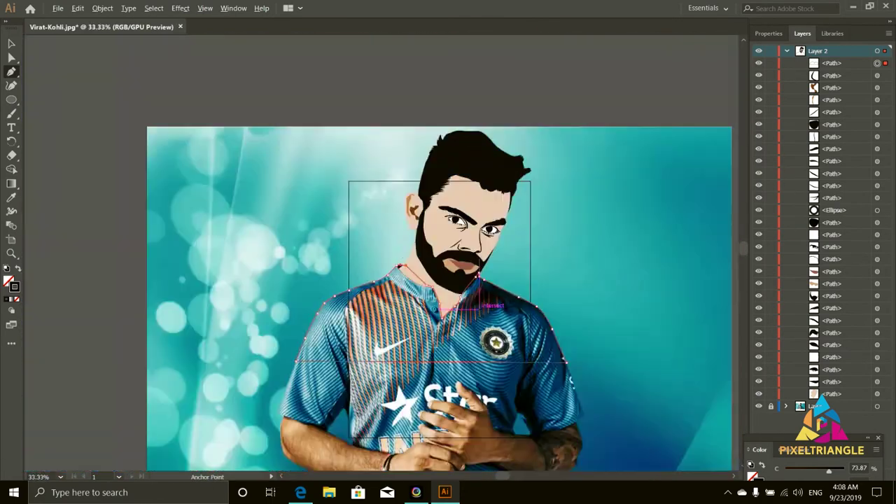
pyautogui.scroll(3, 346, 207)
pyautogui.scroll(3, 346, 207)
pyautogui.scroll(-4, 347, 207)
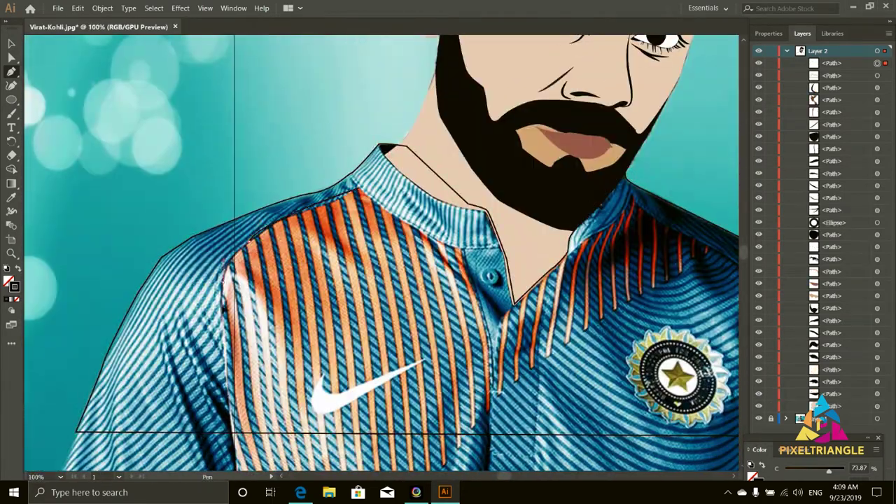
# Check the shirt shape's line options and select the finished shirt shape.
pyautogui.click(769, 33)
pyautogui.click(781, 178)
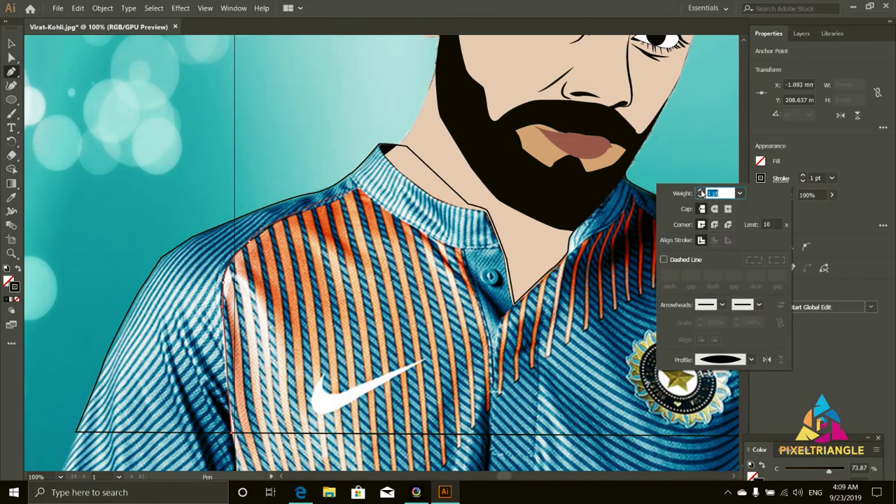
pyautogui.press('Escape')
pyautogui.press('v')
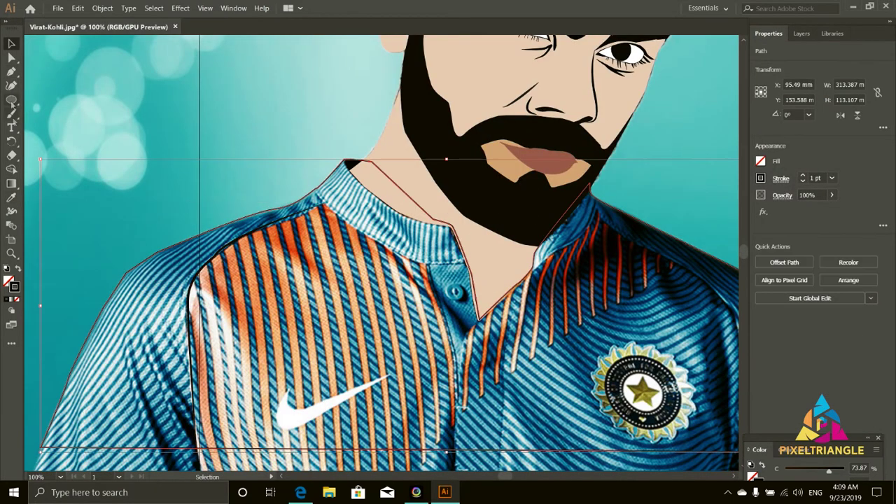
pyautogui.scroll(3, 485, 236)
pyautogui.scroll(5, 484, 236)
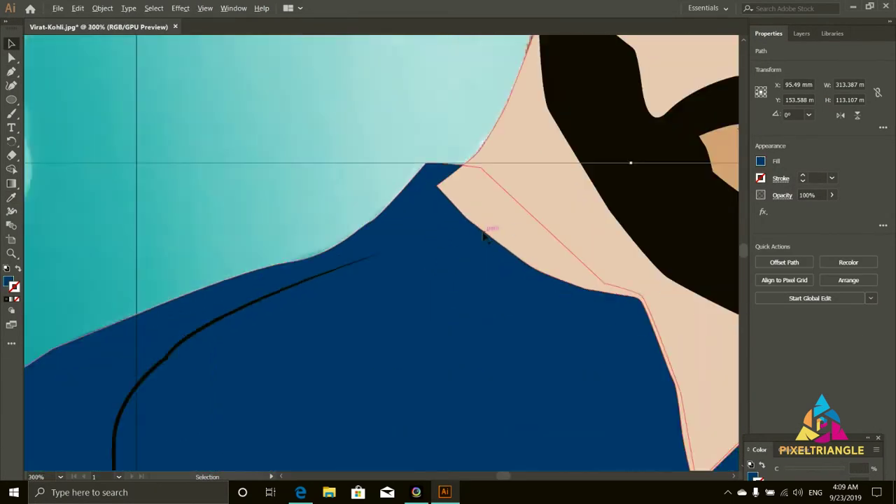
pyautogui.scroll(-5, 485, 236)
# Hide the reference photo layer and close the dark collar-shadow triangle.
pyautogui.click(802, 33)
pyautogui.click(759, 418)
pyautogui.scroll(2, 570, 255)
pyautogui.scroll(1, 514, 257)
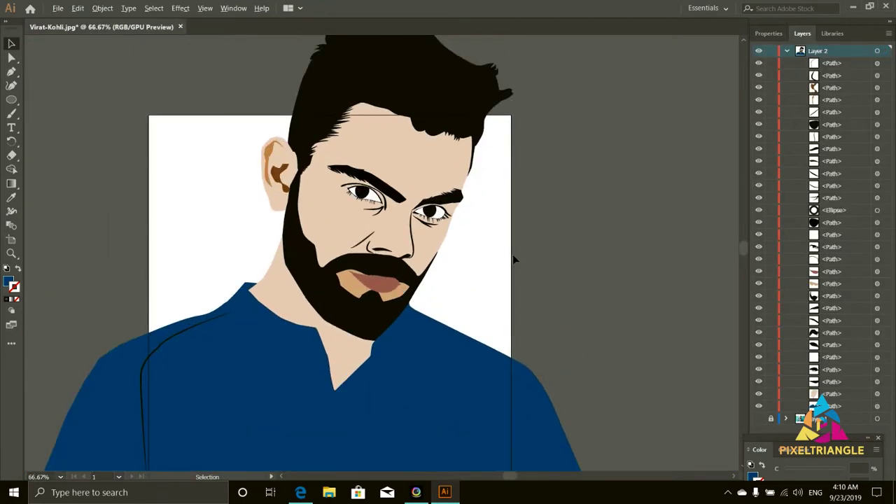
pyautogui.scroll(-1, 512, 257)
pyautogui.scroll(5, 280, 267)
pyautogui.press('p')
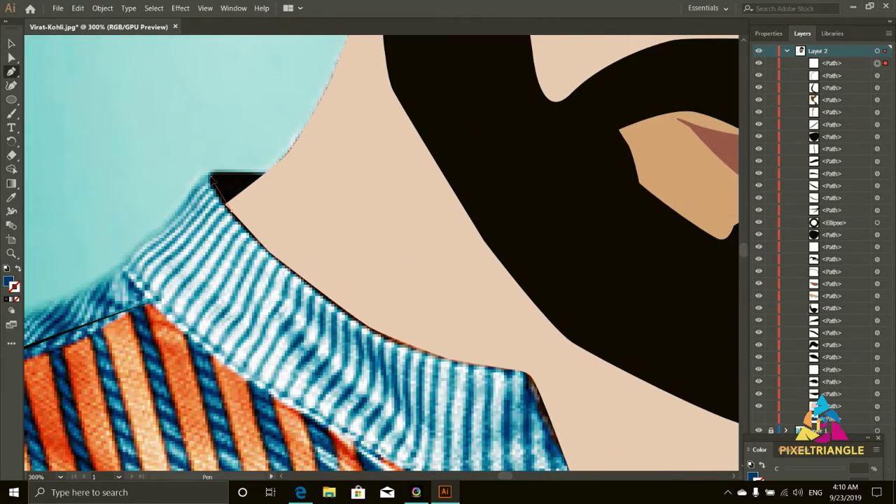
pyautogui.click(212, 170)
pyautogui.press('v')
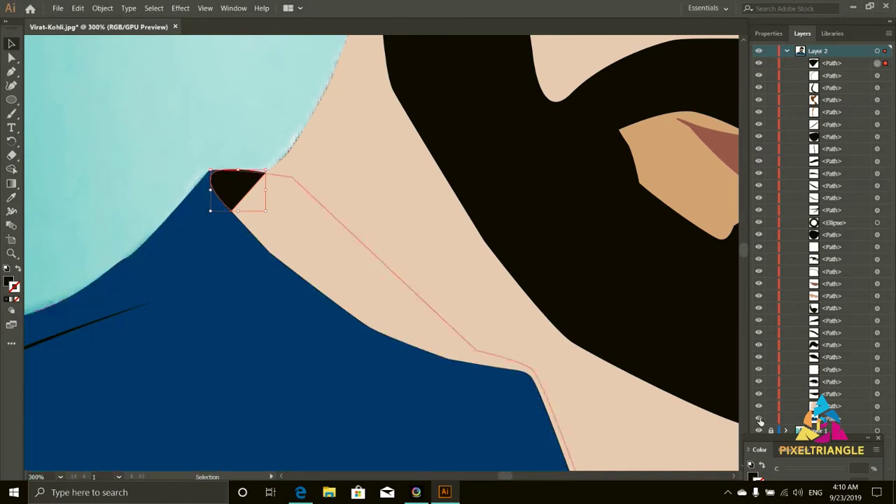
pyautogui.scroll(-5, 325, 254)
pyautogui.scroll(4, 215, 90)
pyautogui.scroll(-5, 215, 90)
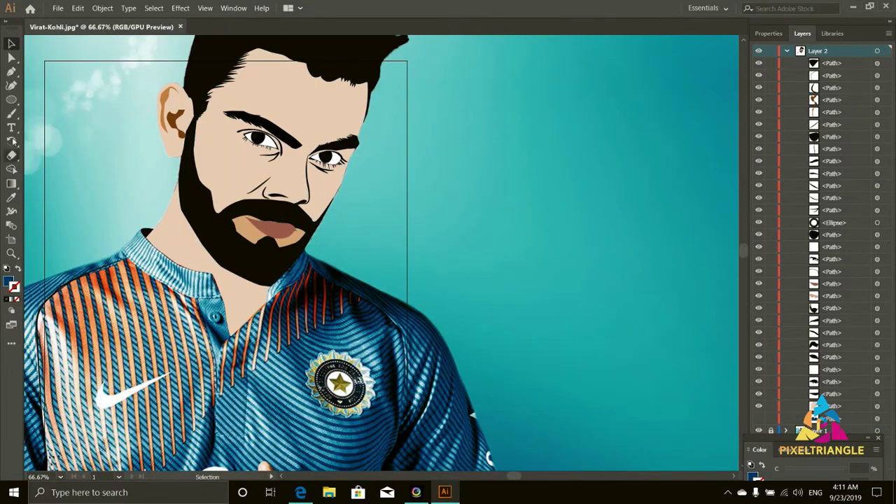
pyautogui.scroll(3, 280, 252)
# Draw the collar edge as an unfilled line tapered with a lens width profile.
pyautogui.press('p')
pyautogui.click(236, 234)
pyautogui.click(319, 305)
pyautogui.click(384, 306)
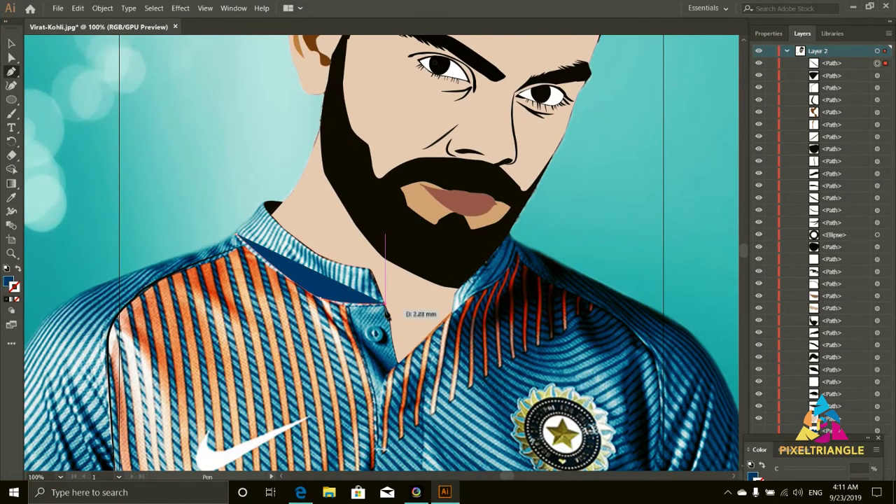
pyautogui.click(17, 300)
pyautogui.click(769, 33)
pyautogui.click(838, 293)
pyautogui.click(690, 226)
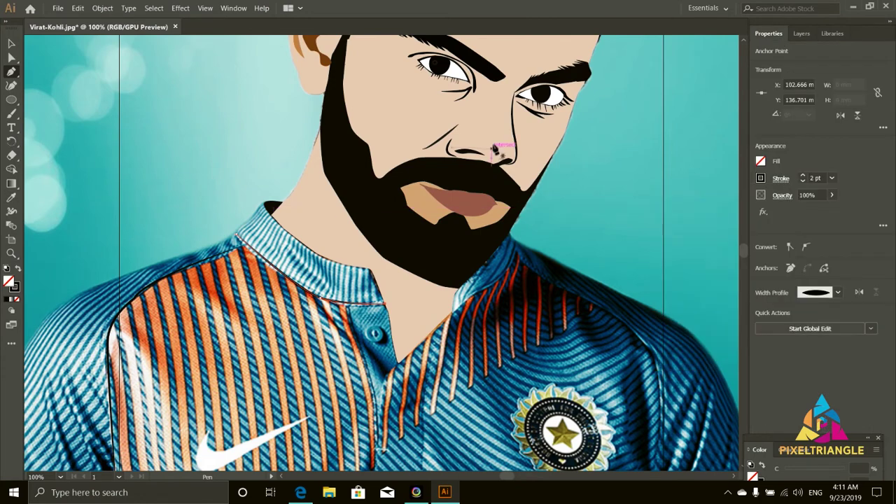
# Draw curved collar lines along the stripe edge toward the shoulder with a 2 pt stroke.
pyautogui.click(11, 72)
pyautogui.scroll(2, 533, 267)
pyautogui.click(491, 233)
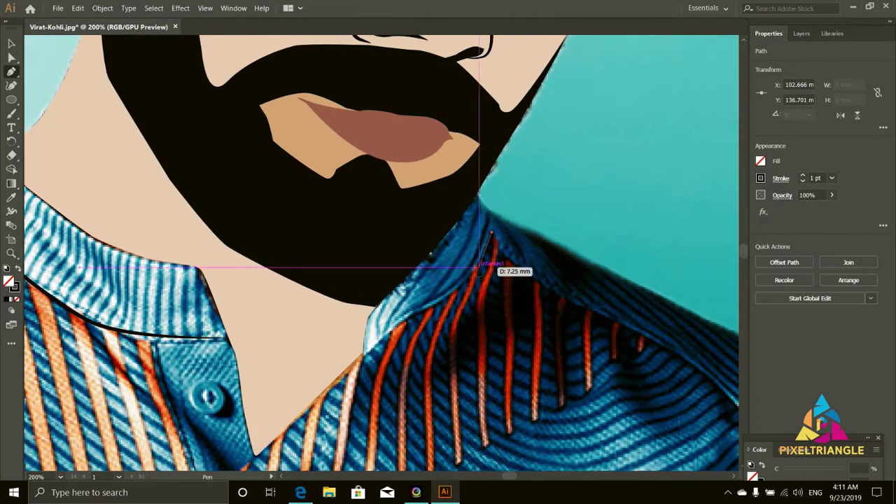
pyautogui.moveTo(428, 310); pyautogui.dragTo(428, 316)
pyautogui.hotkey('shift', '`')
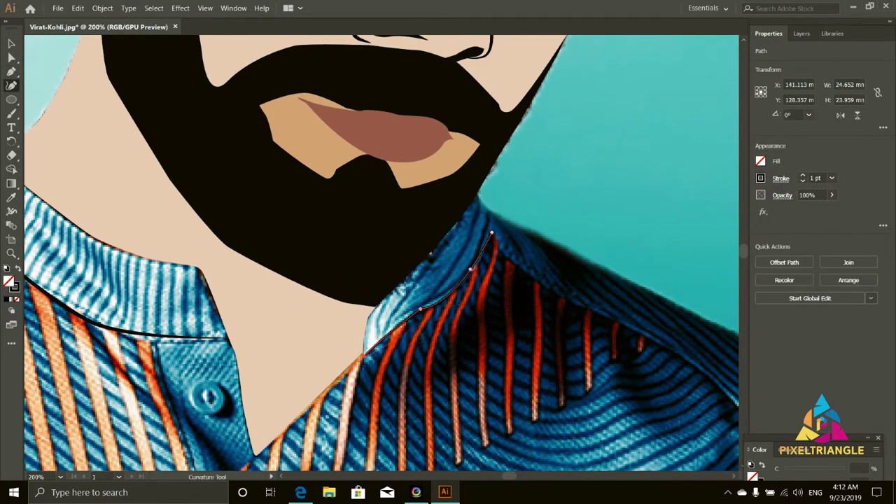
pyautogui.click(781, 178)
pyautogui.press('p')
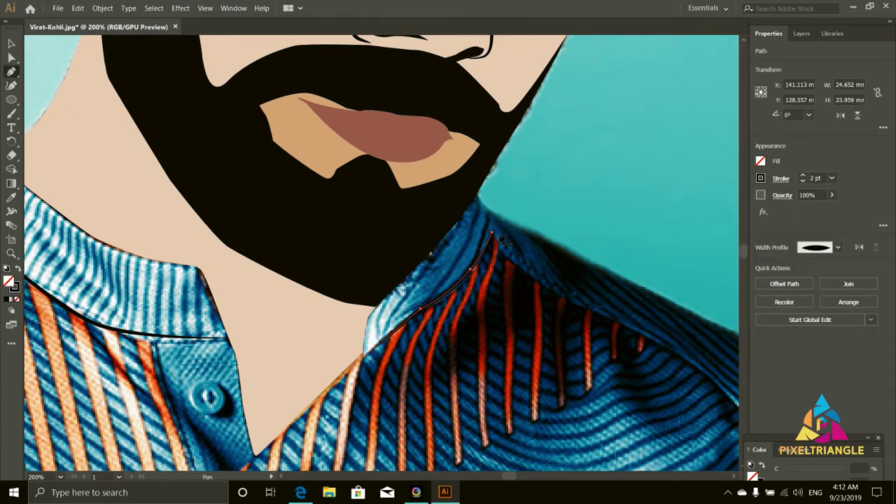
pyautogui.click(492, 233)
pyautogui.moveTo(567, 296); pyautogui.dragTo(591, 304)
pyautogui.scroll(-5, 530, 313)
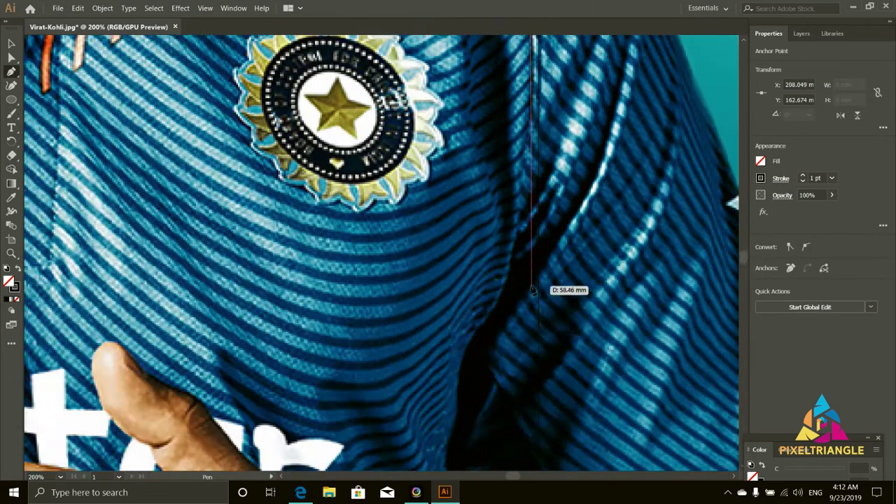
pyautogui.hotkey('ctrl', '-')
pyautogui.hotkey('ctrl', '-')
pyautogui.hotkey('ctrl', '-')
pyautogui.click(781, 178)
pyautogui.click(678, 189)
pyautogui.press('Escape')
# Trace the Nike swoosh on the chest and give it a white fill with no stroke.
pyautogui.hotkey('ctrl', '+')
pyautogui.hotkey('ctrl', '+')
pyautogui.hotkey('ctrl', '+')
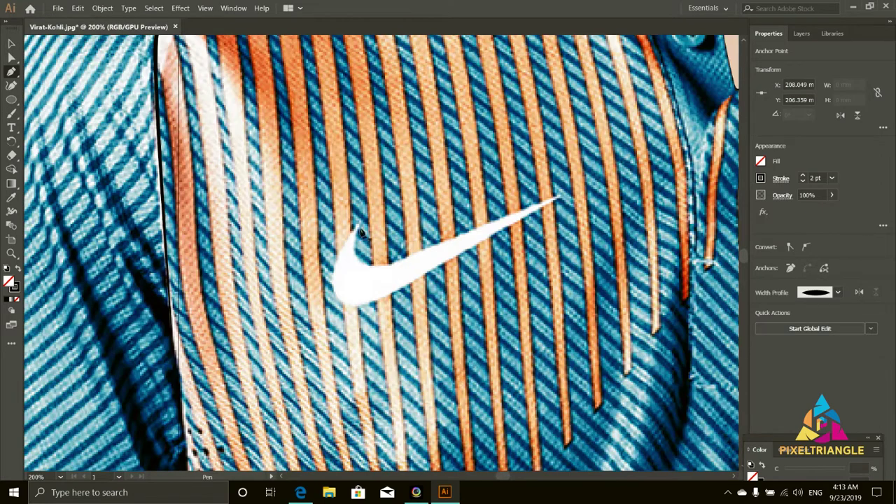
pyautogui.click(355, 227)
pyautogui.moveTo(358, 305); pyautogui.dragTo(384, 303)
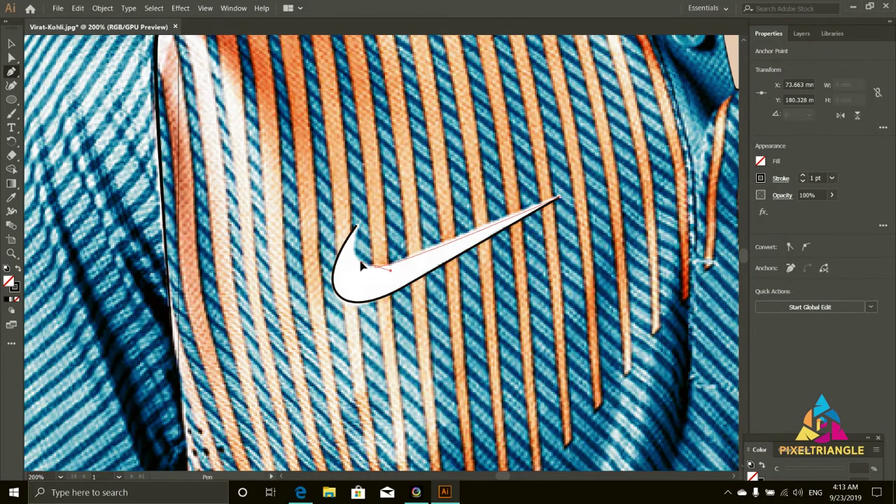
pyautogui.press('i')
pyautogui.click(405, 235)
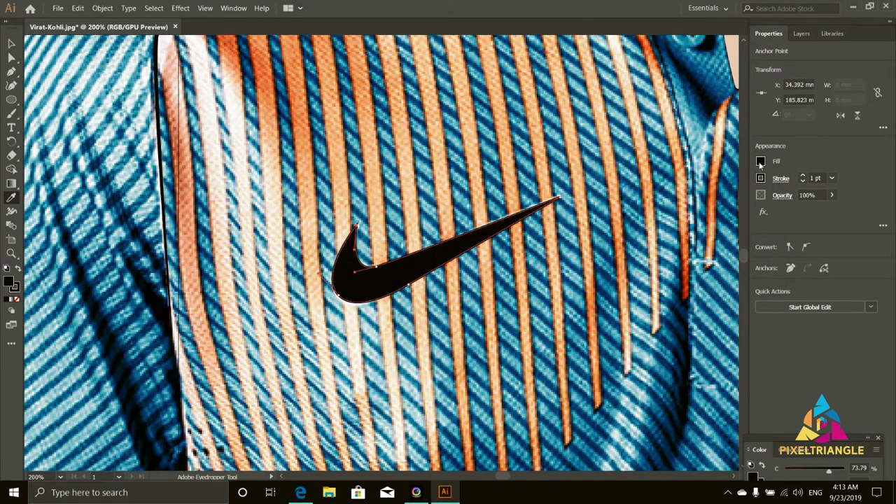
pyautogui.click(761, 161)
pyautogui.click(748, 279)
pyautogui.click(17, 297)
pyautogui.click(761, 178)
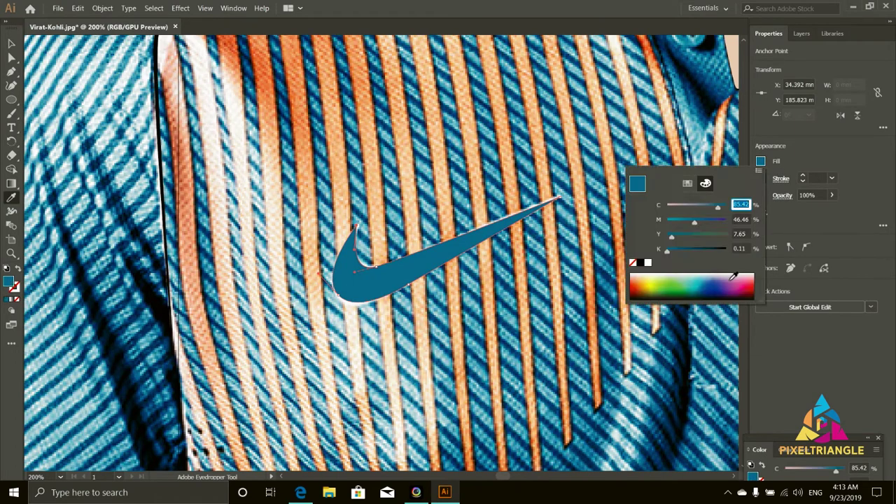
pyautogui.press('v')
pyautogui.hotkey('ctrl', '1')
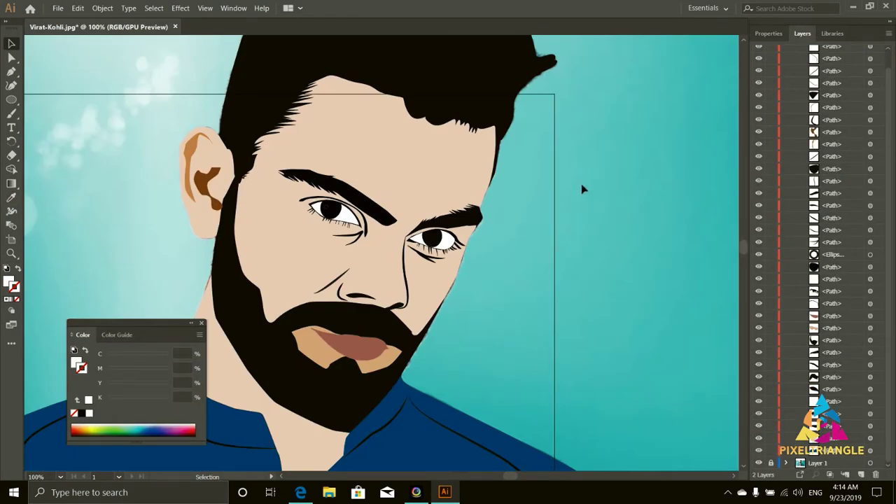
# Select the lips shape, then hide the vector beard and lip fill layers to reveal the photo's mouth.
pyautogui.scroll(-3, 581, 189)
pyautogui.click(385, 261)
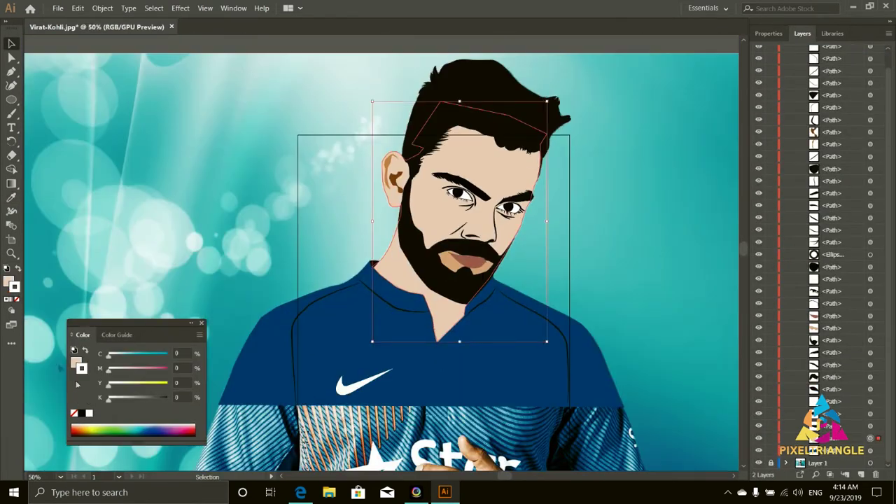
pyautogui.click(362, 216)
pyautogui.scroll(1, 552, 267)
pyautogui.scroll(-2, 593, 248)
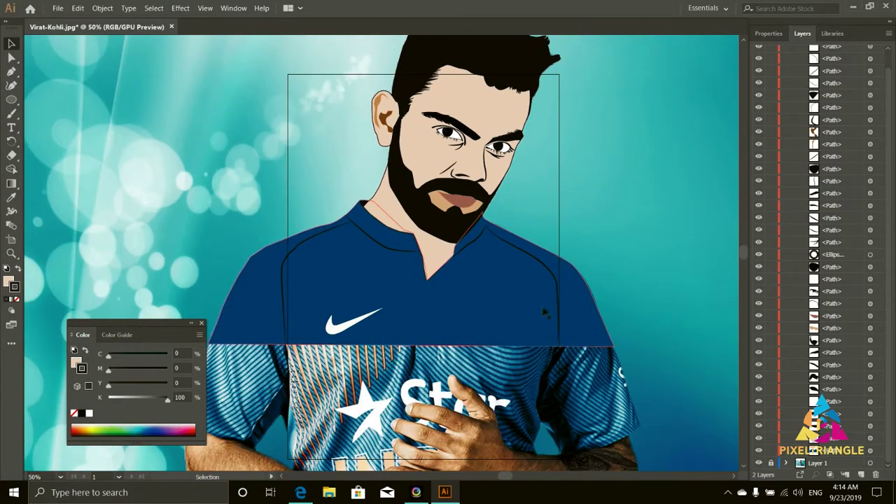
pyautogui.scroll(3, 593, 248)
pyautogui.scroll(-3, 593, 248)
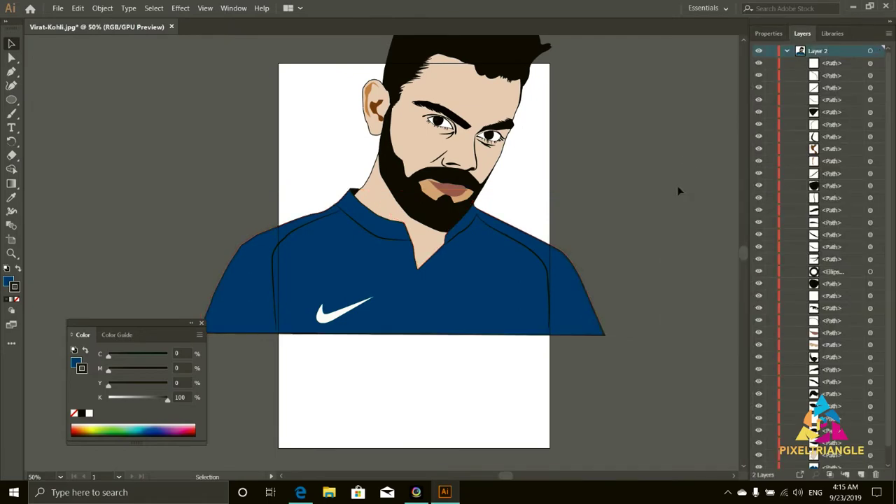
pyautogui.moveTo(588, 204); pyautogui.dragTo(537, 231)
pyautogui.scroll(1, 570, 173)
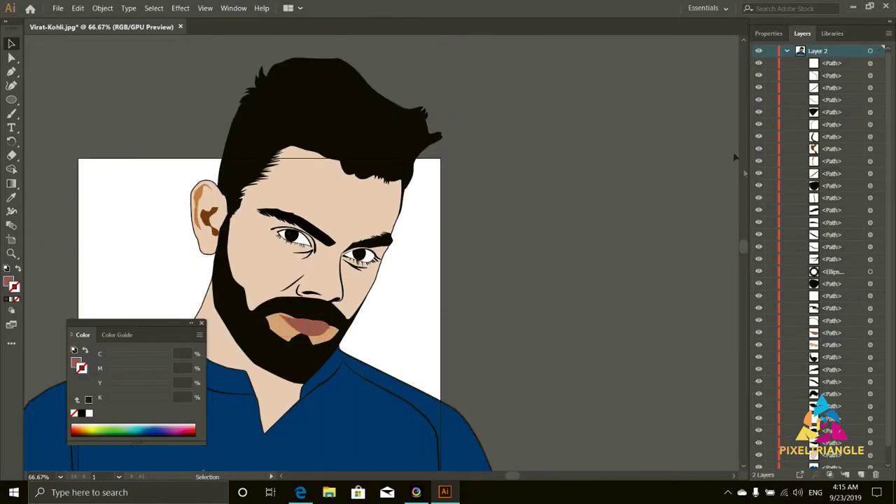
pyautogui.click(305, 324)
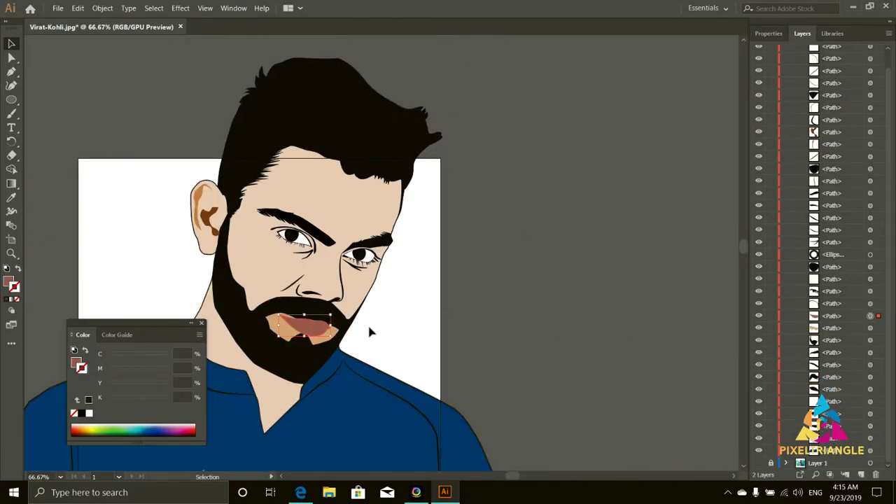
pyautogui.click(759, 169)
pyautogui.click(759, 439)
# Pen-trace a closed wavy line shape between the upper and lower lips.
pyautogui.press('p')
pyautogui.scroll(3, 227, 277)
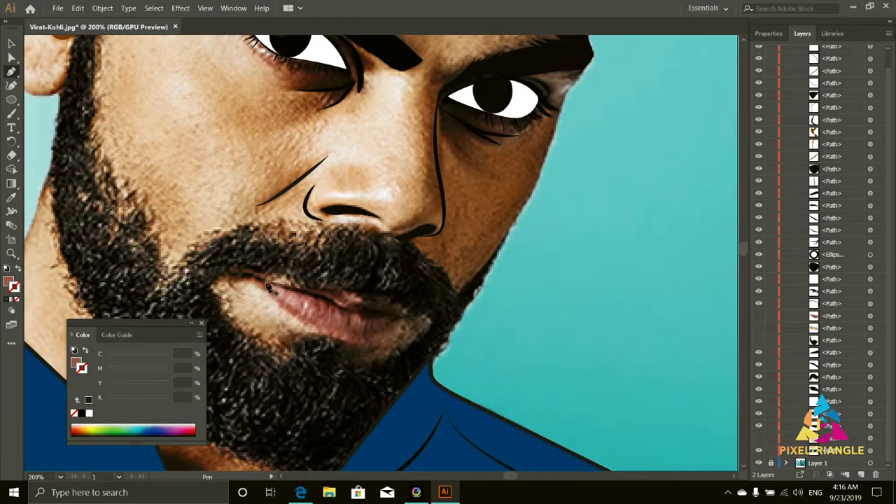
pyautogui.scroll(2, 227, 277)
pyautogui.click(227, 274)
pyautogui.click(486, 341)
pyautogui.click(521, 349)
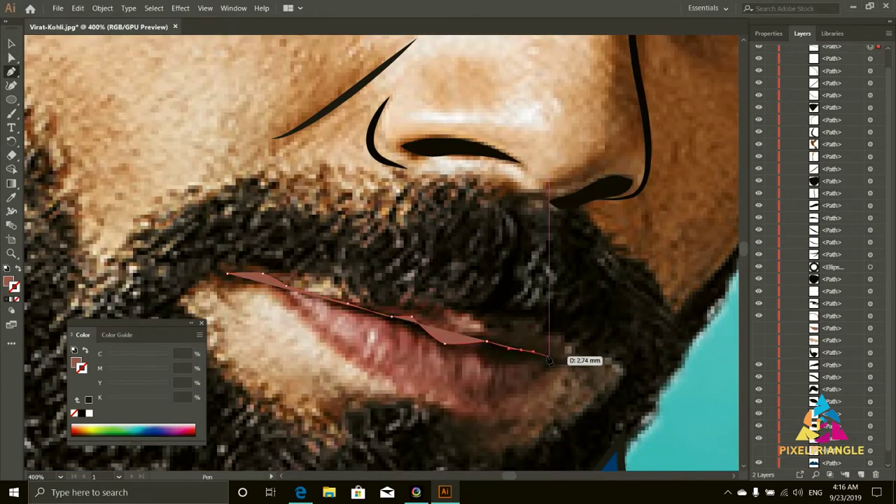
pyautogui.click(595, 360)
pyautogui.click(555, 366)
pyautogui.click(530, 359)
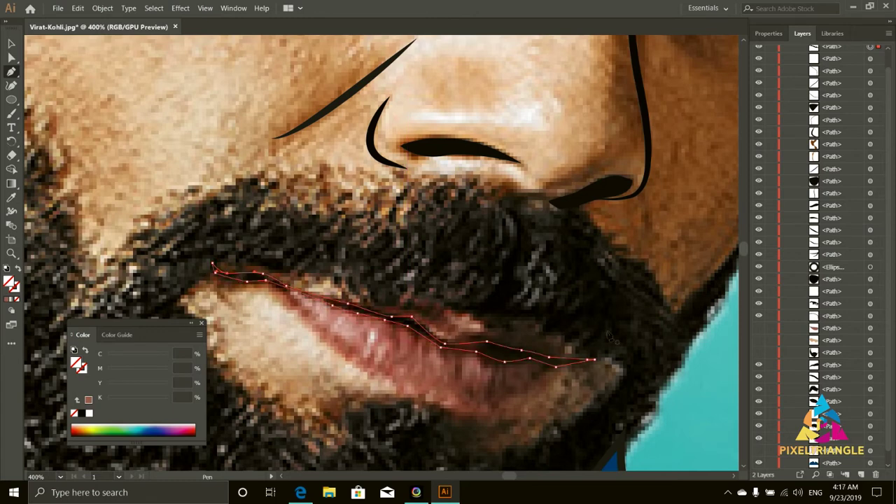
# Eyedropper the beard's dark colour into the lip line and show the hidden layers again.
pyautogui.press('i')
pyautogui.click(600, 370)
pyautogui.moveTo(759, 327); pyautogui.dragTo(758, 352)
pyautogui.press('v')
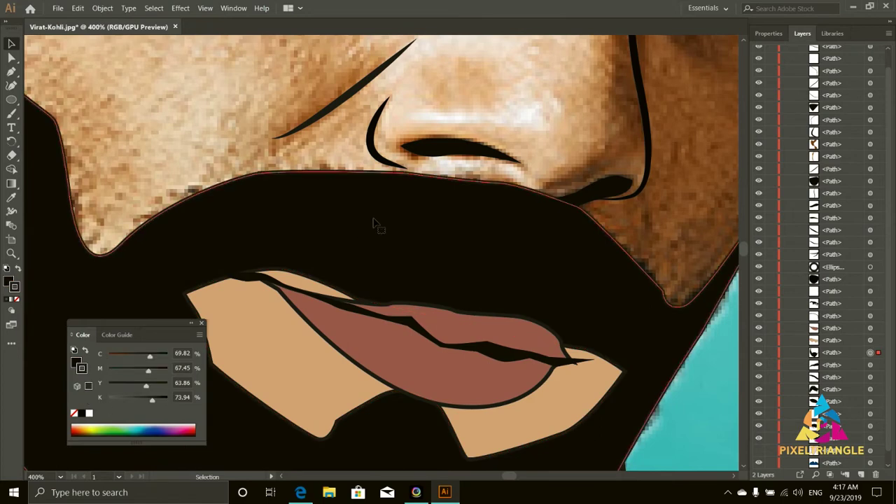
pyautogui.doubleClick(10, 282)
pyautogui.click(757, 194)
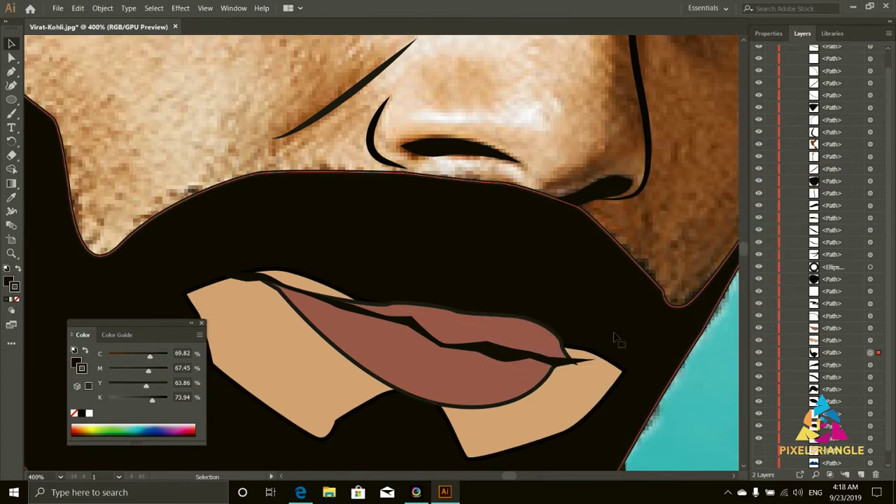
# Reshape the lower lip's bottom curve upward with the Curvature Tool.
pyautogui.click(581, 371)
pyautogui.hotkey('shift', '`')
pyautogui.click(549, 375)
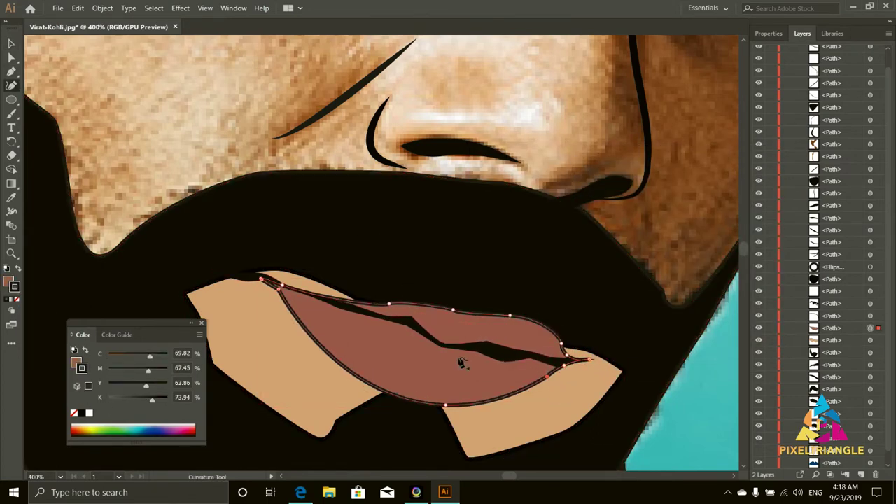
pyautogui.moveTo(445, 404); pyautogui.dragTo(441, 399)
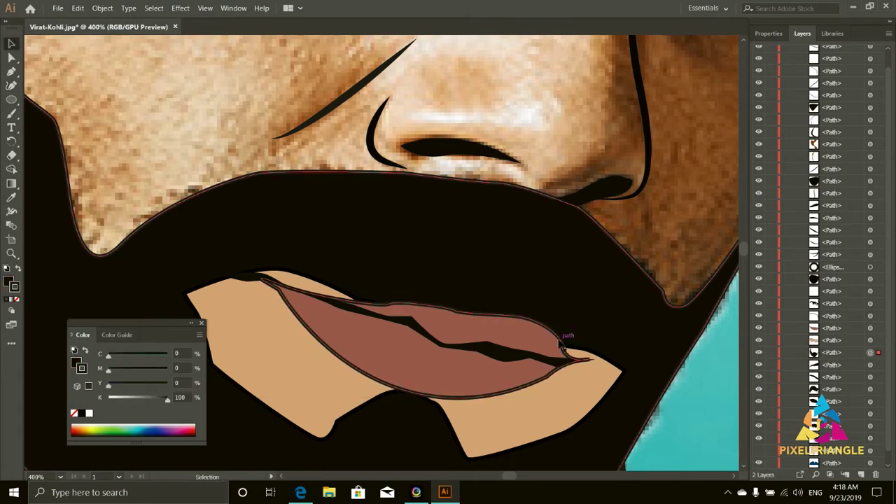
pyautogui.press('v')
pyautogui.press('i')
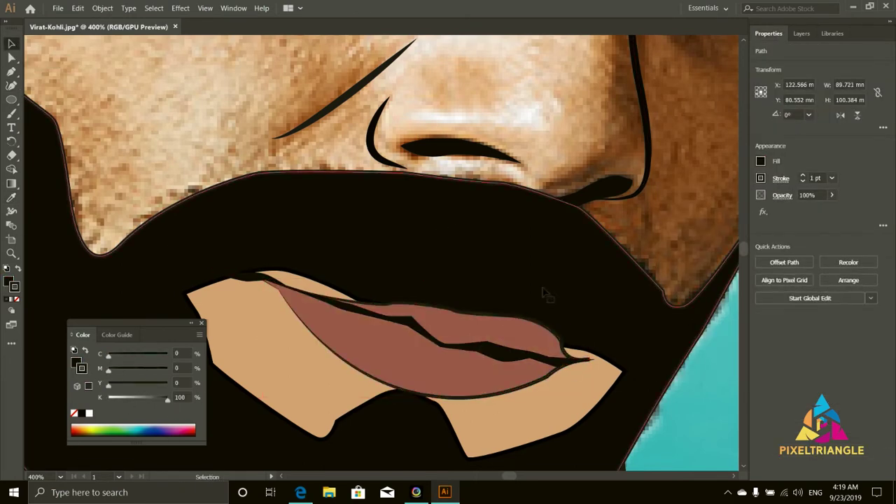
pyautogui.hotkey('shift', '`')
pyautogui.scroll(3, 291, 288)
pyautogui.scroll(-2, 199, 265)
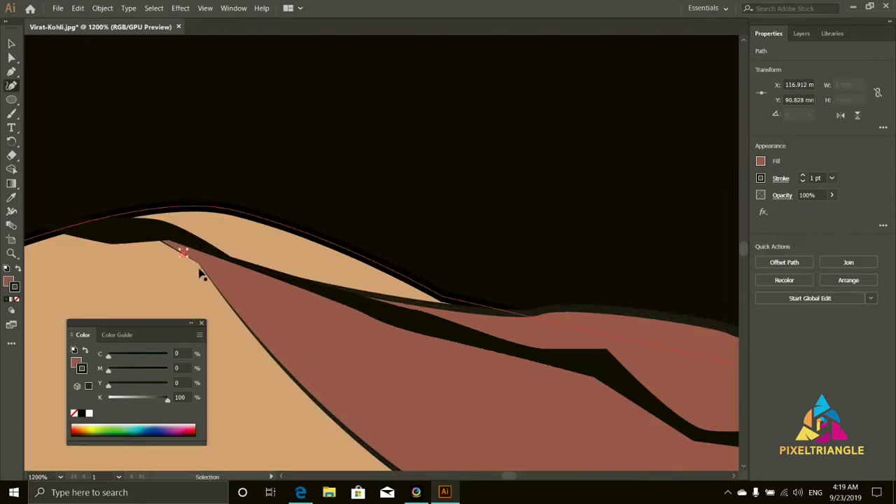
# Select the lip path's anchors, then hide the beard and lip fills to reveal the photo.
pyautogui.press('v')
pyautogui.scroll(-3, 196, 266)
pyautogui.scroll(-2, 499, 290)
pyautogui.click(499, 289)
pyautogui.click(495, 309)
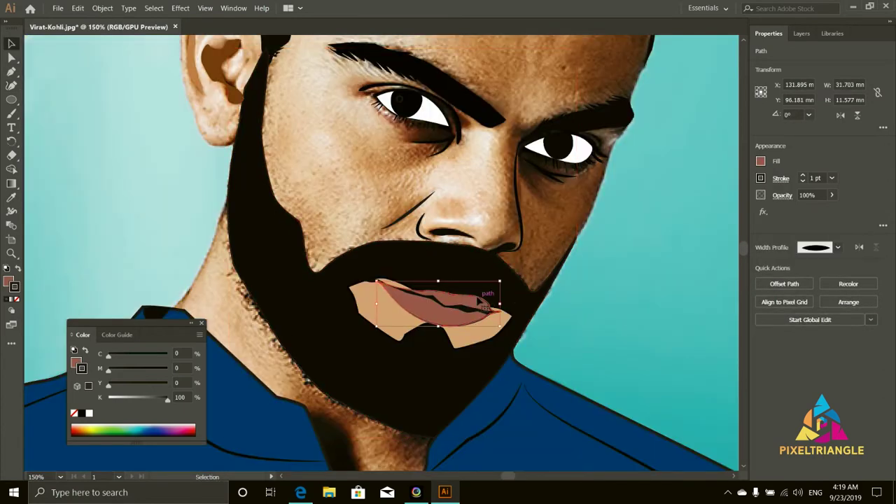
pyautogui.press('a')
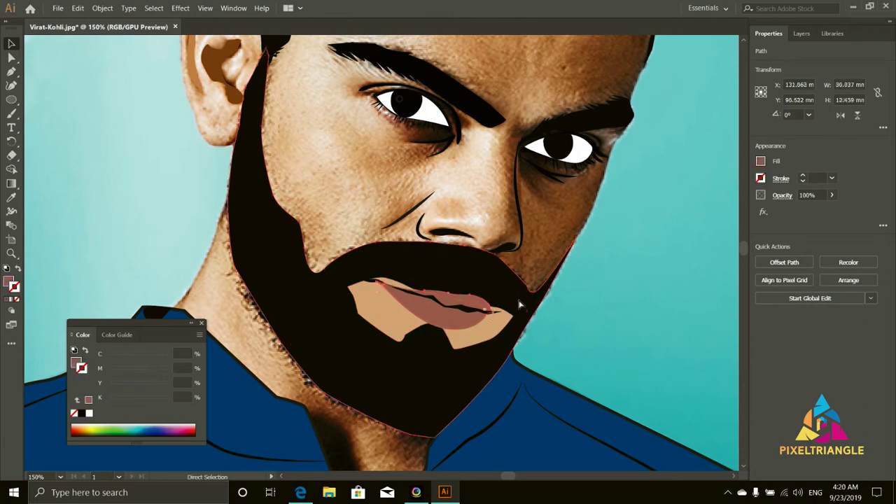
pyautogui.hotkey('ctrl', '3')
pyautogui.hotkey('ctrl', 'a')
# Hide the skin, beard and lip shapes and remove the lip fill to see the photo lips.
pyautogui.hotkey('ctrl', 'alt', '3')
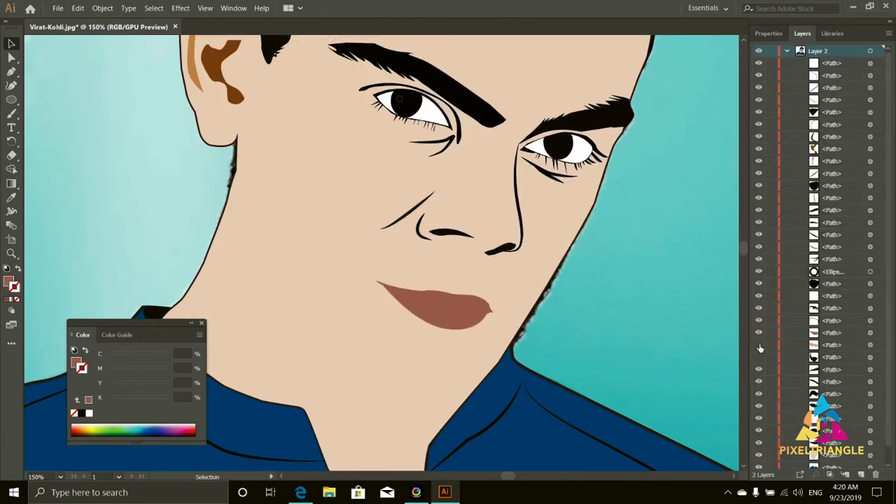
pyautogui.scroll(2, 483, 322)
pyautogui.scroll(-1, 849, 377)
pyautogui.click(759, 438)
pyautogui.click(760, 320)
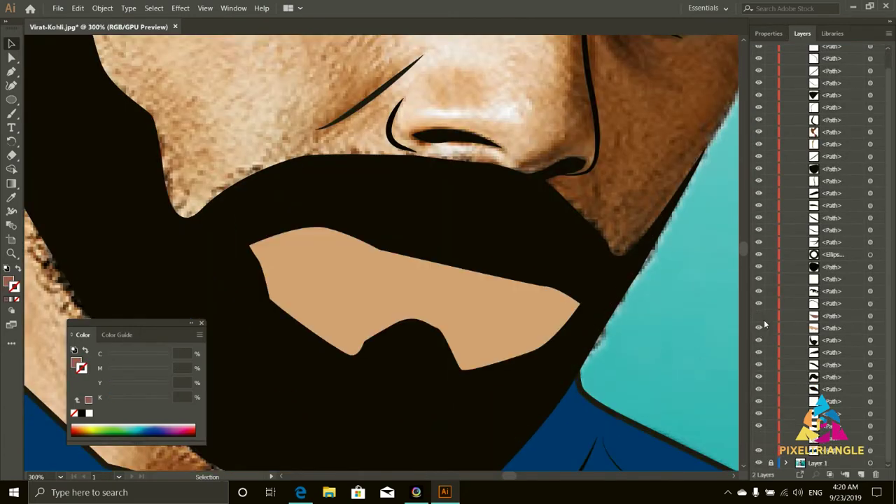
pyautogui.click(759, 340)
pyautogui.click(760, 320)
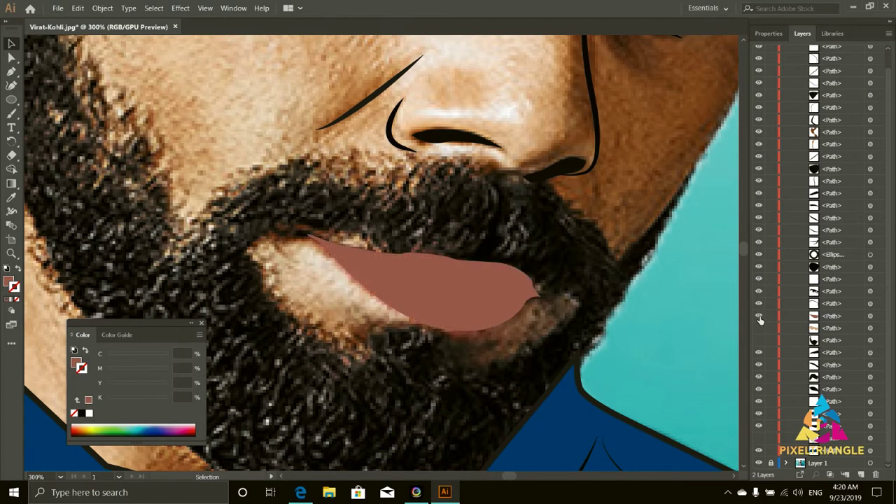
pyautogui.click(17, 299)
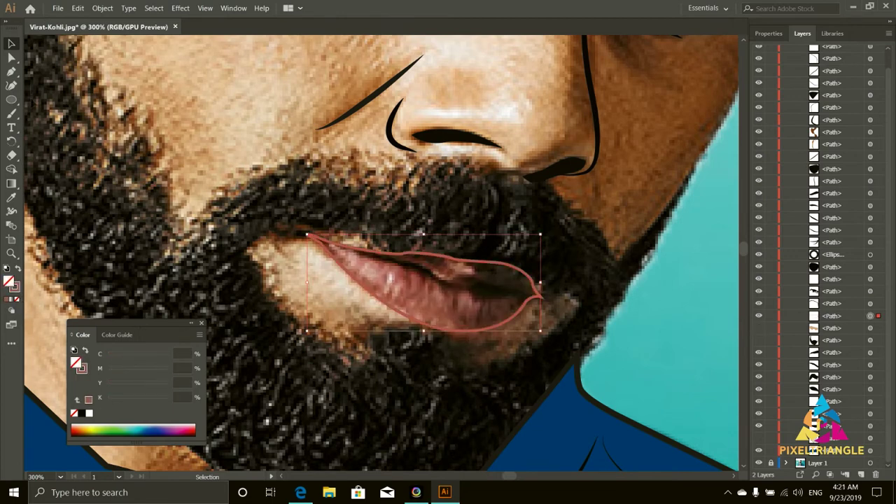
# Draw the lip crease marks, sample pink from the photo into the lips, and show all shapes.
pyautogui.click(355, 256)
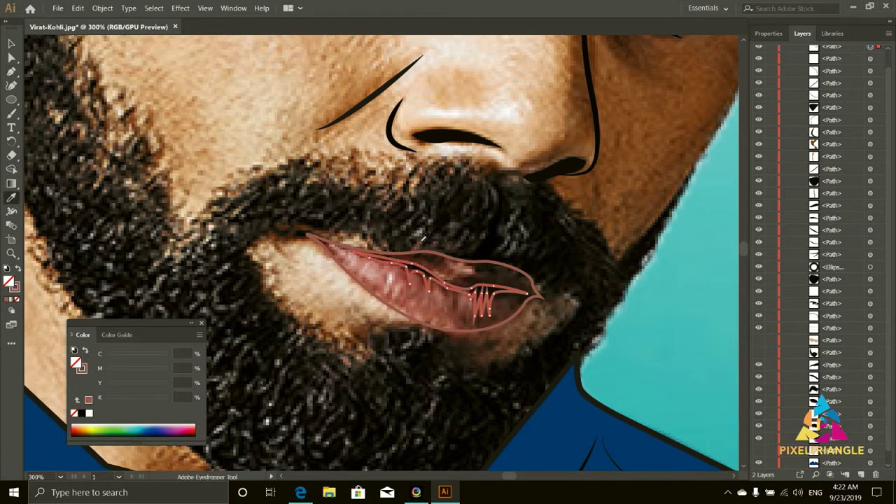
pyautogui.keyDown('ctrl'); pyautogui.click(384, 283); pyautogui.keyUp('ctrl')
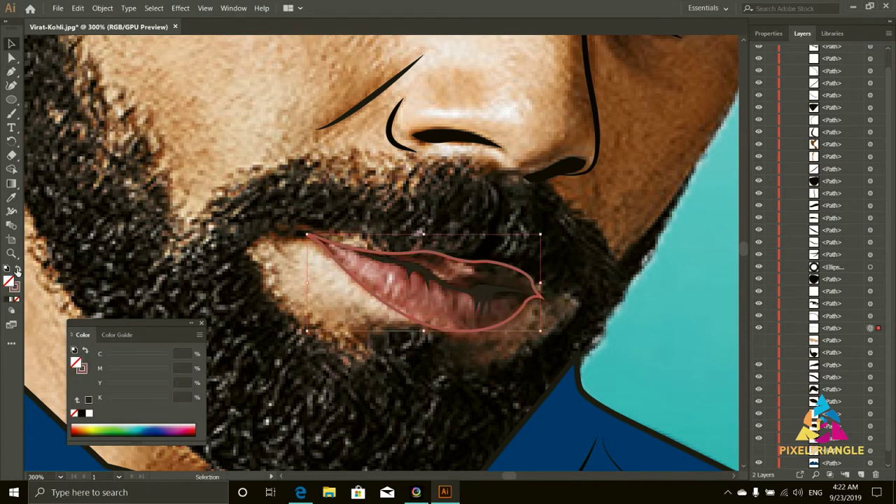
pyautogui.click(383, 282)
pyautogui.press('v')
pyautogui.hotkey('ctrl', 'alt', '3')
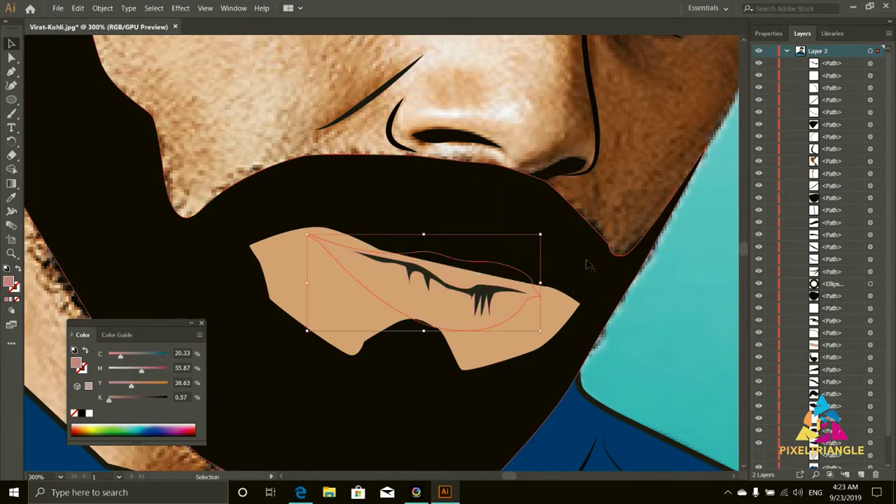
pyautogui.scroll(-3, 588, 265)
pyautogui.scroll(-2, 570, 261)
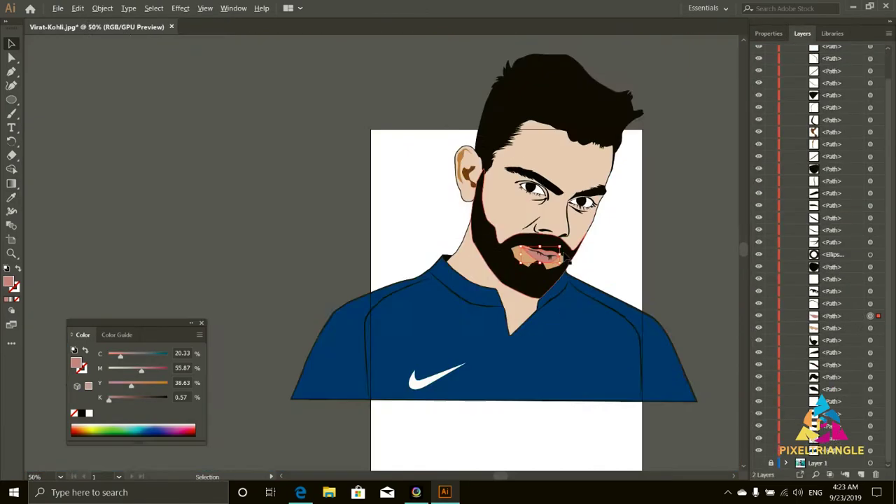
pyautogui.scroll(2, 569, 261)
pyautogui.scroll(1, 600, 259)
pyautogui.scroll(1, 430, 280)
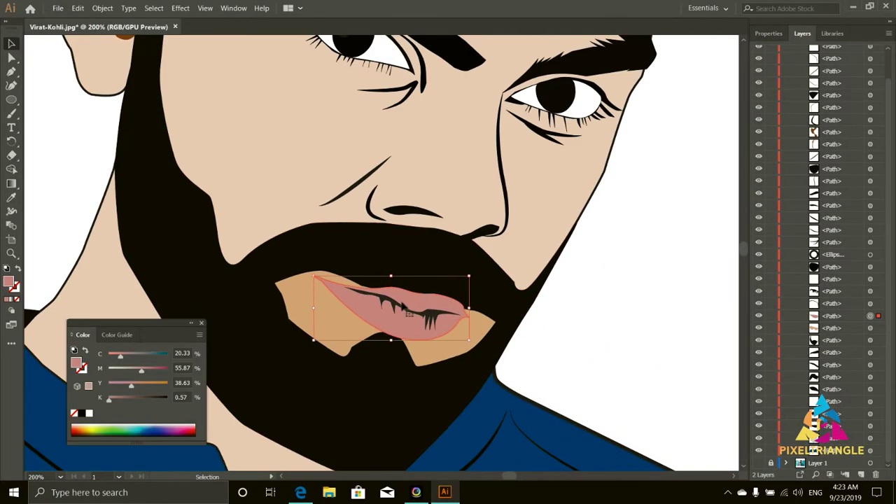
# Thin the lip shape's outline weight in the Stroke panel.
pyautogui.scroll(1, 564, 319)
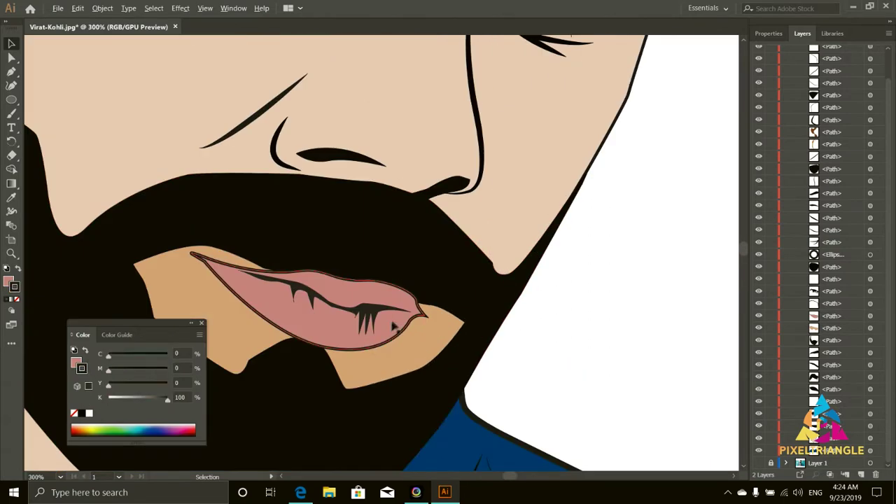
pyautogui.click(11, 198)
pyautogui.click(768, 33)
pyautogui.click(781, 177)
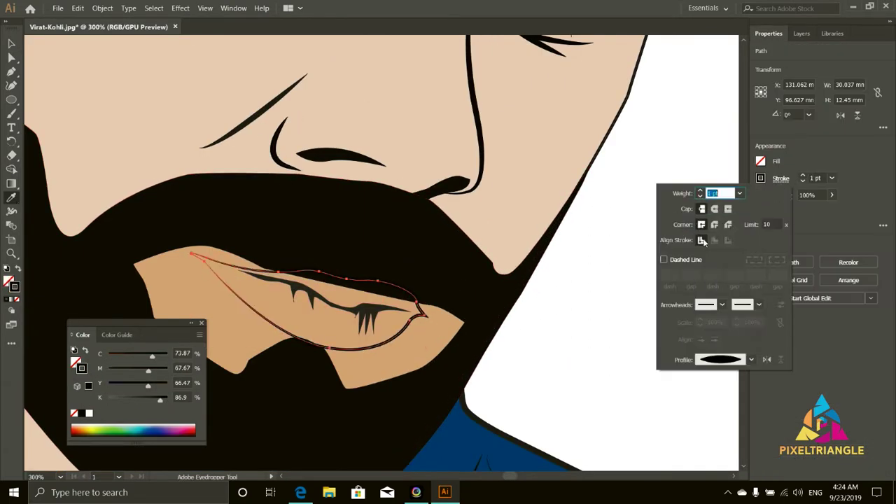
pyautogui.press('Escape')
# Hide the beard, skin and lip shapes, eyedrop the photo's lip pink, and apply it.
pyautogui.click(6, 301)
pyautogui.click(802, 33)
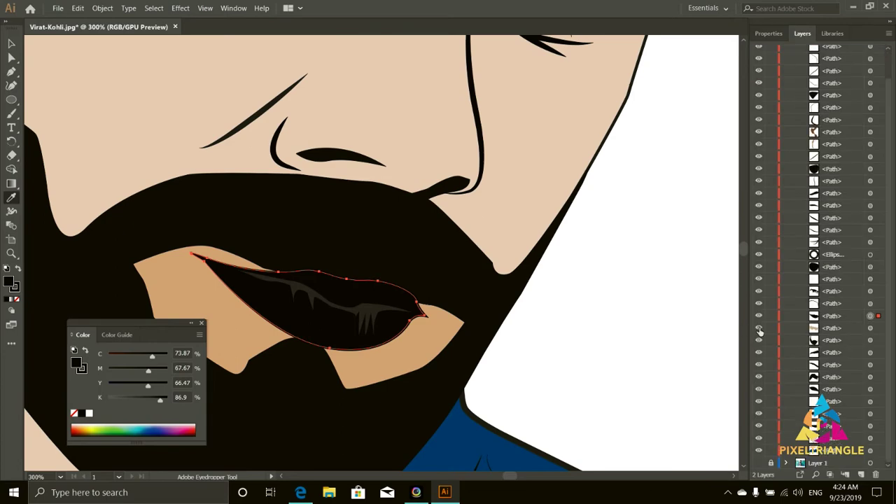
pyautogui.click(758, 328)
pyautogui.click(759, 340)
pyautogui.click(758, 316)
pyautogui.click(350, 329)
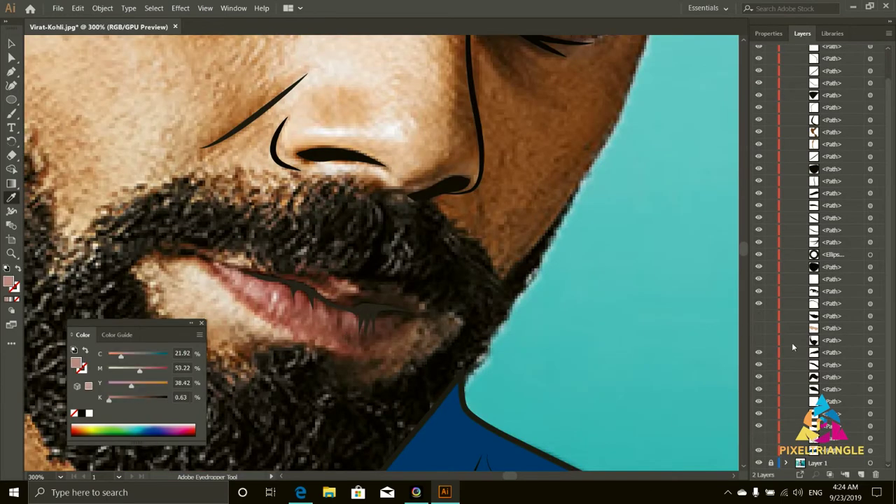
pyautogui.click(759, 316)
pyautogui.click(870, 316)
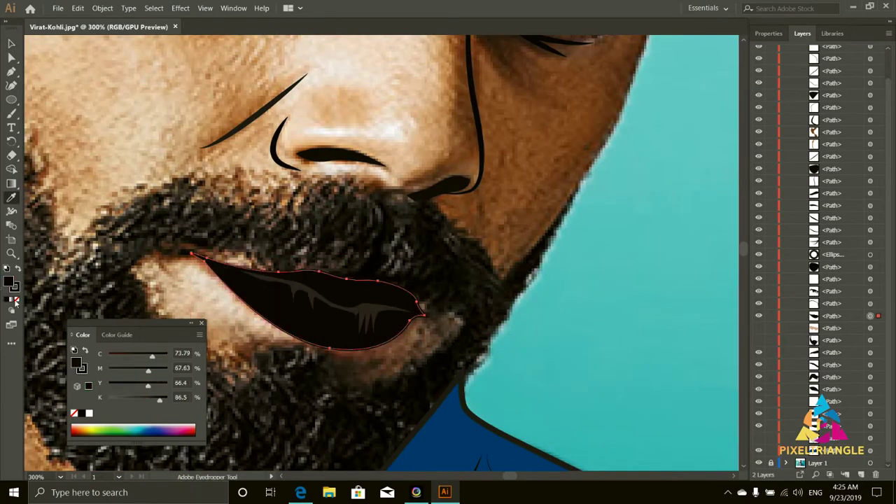
pyautogui.click(15, 300)
# Restore the beard and skin shapes and tweak the lip fill to mauve C17 M54 Y28.8 K4.
pyautogui.hotkey('shift', '`')
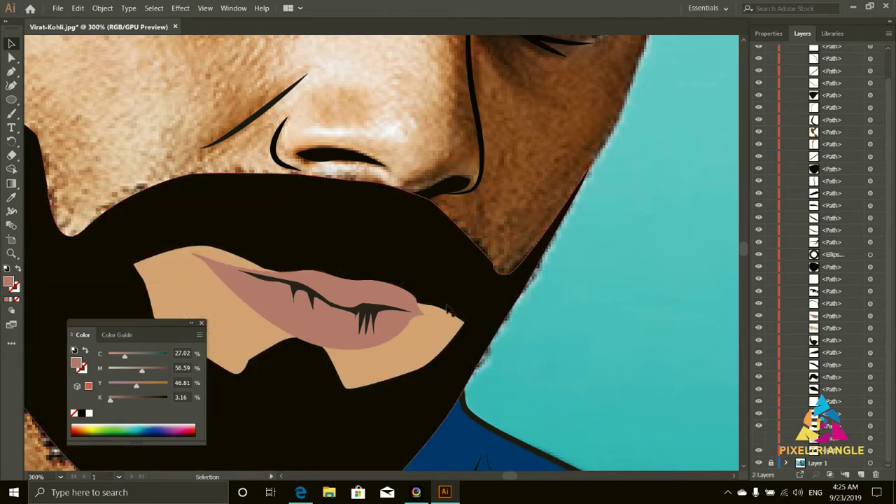
pyautogui.click(419, 306)
pyautogui.hotkey('ctrl', '0')
pyautogui.scroll(5, 524, 320)
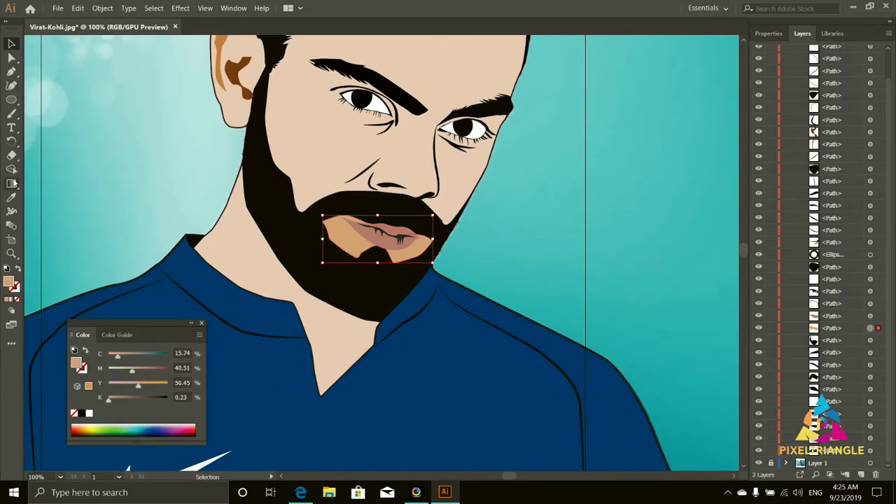
pyautogui.scroll(-4, 540, 244)
pyautogui.scroll(3, 305, 253)
pyautogui.click(304, 254)
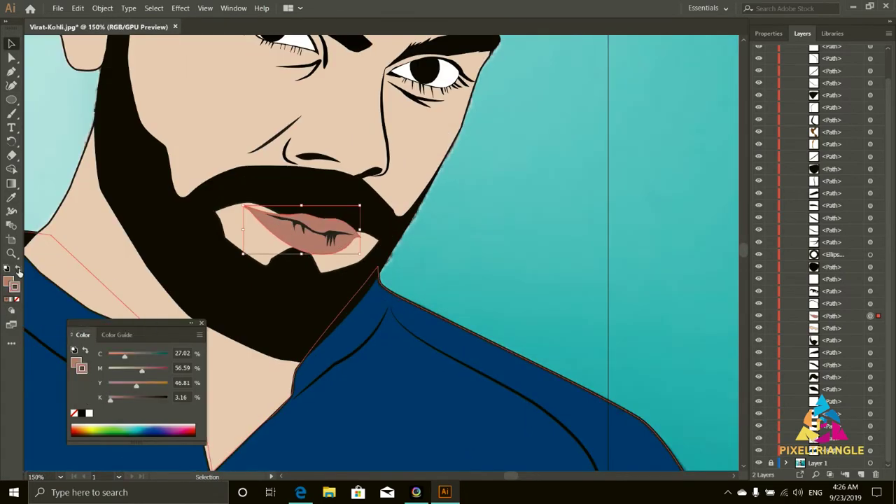
pyautogui.click(7, 269)
pyautogui.moveTo(108, 369)
pyautogui.mouseDown()
pyautogui.moveTo(133, 378)
pyautogui.moveTo(136, 370)
pyautogui.moveTo(111, 399)
pyautogui.mouseUp()
pyautogui.click(280, 226)
pyautogui.moveTo(136, 369); pyautogui.dragTo(118, 355)
pyautogui.hotkey('ctrl', '0')
# Zoom to 100% and hide the cartoon hair and face skin shapes.
pyautogui.hotkey('ctrl', '1')
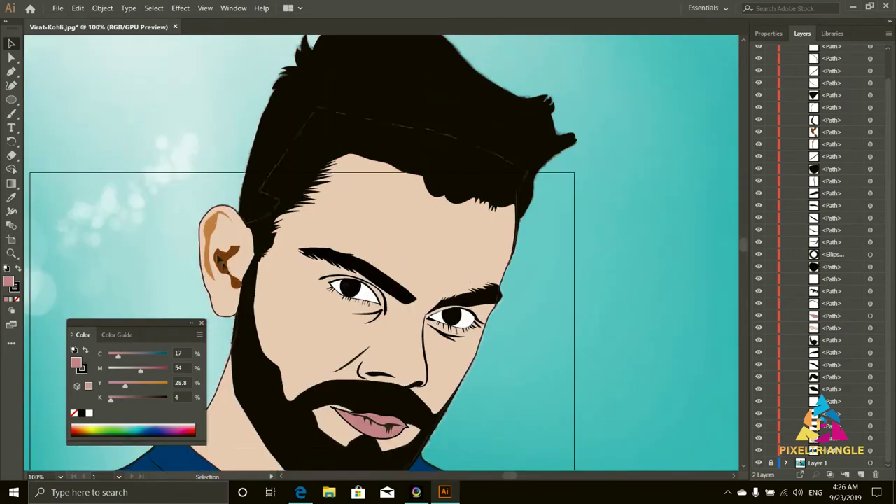
pyautogui.scroll(-1, 795, 257)
pyautogui.click(759, 376)
pyautogui.click(759, 437)
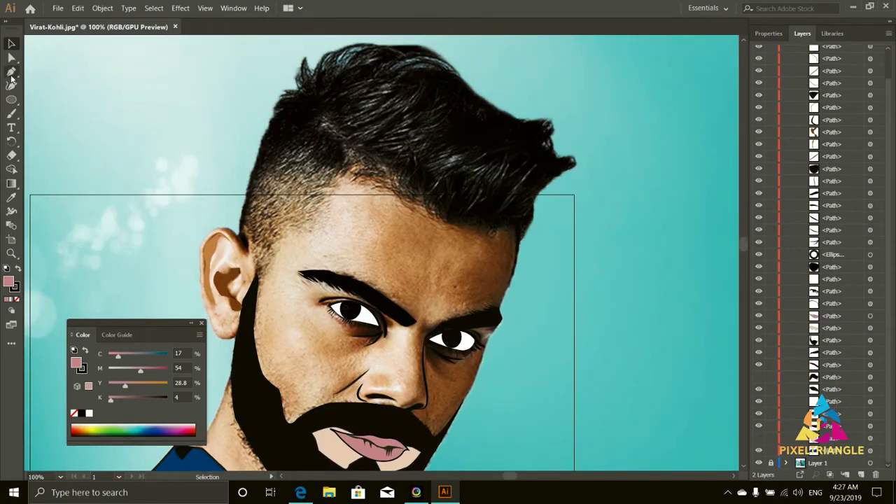
# Draw the first zigzag hair highlight and fill it grey.
pyautogui.moveTo(366, 85); pyautogui.dragTo(378, 79)
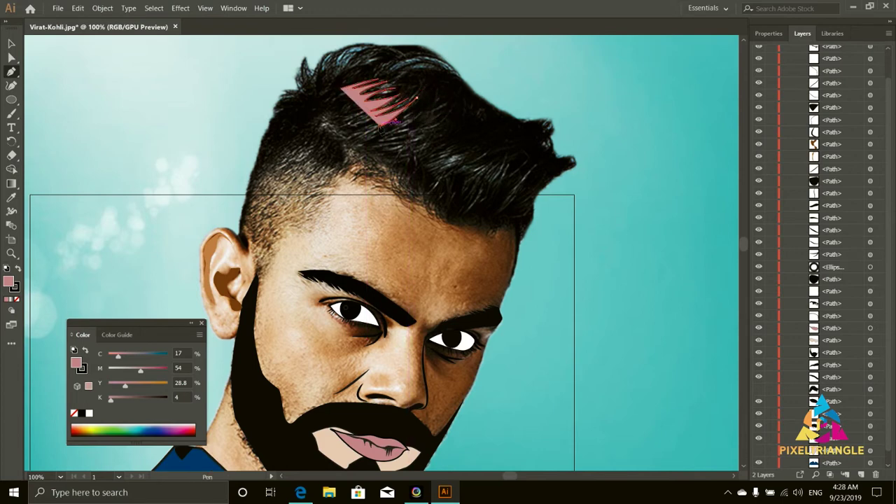
pyautogui.scroll(2, 387, 112)
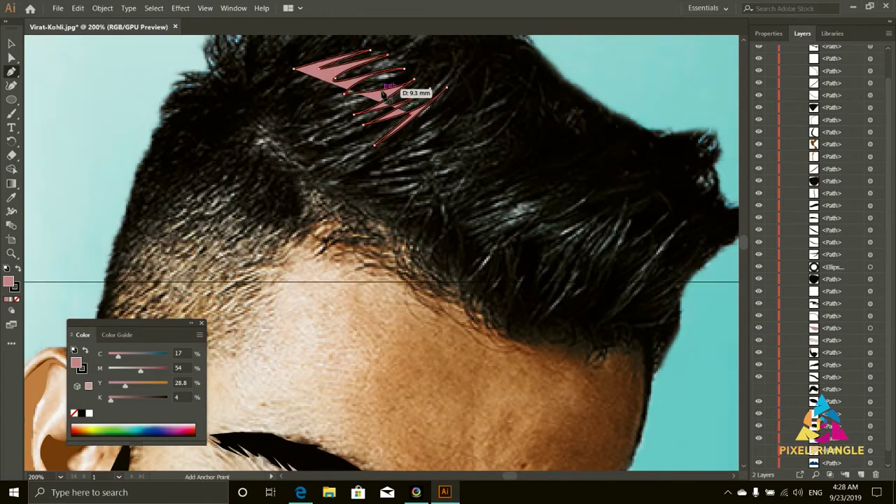
pyautogui.click(346, 128)
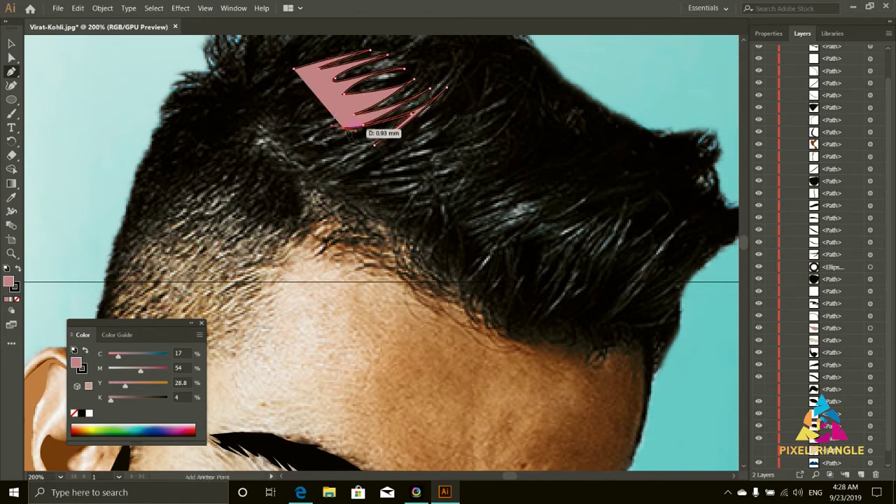
pyautogui.click(330, 114)
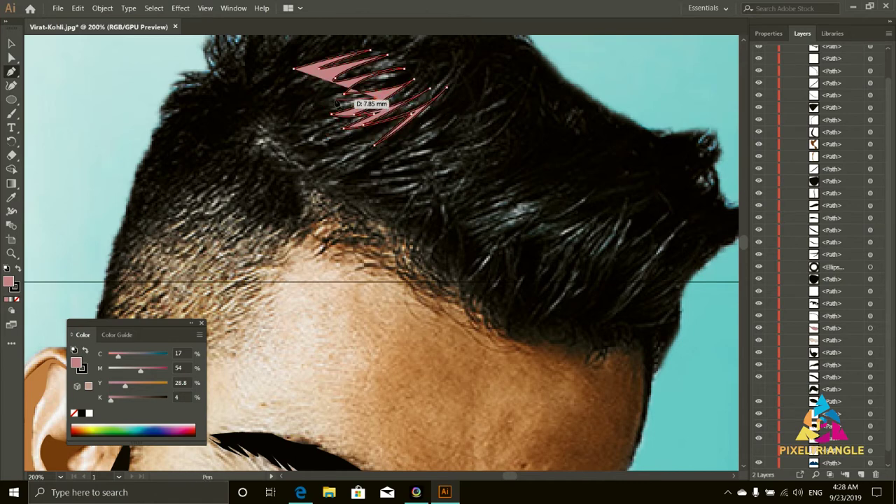
pyautogui.click(294, 68)
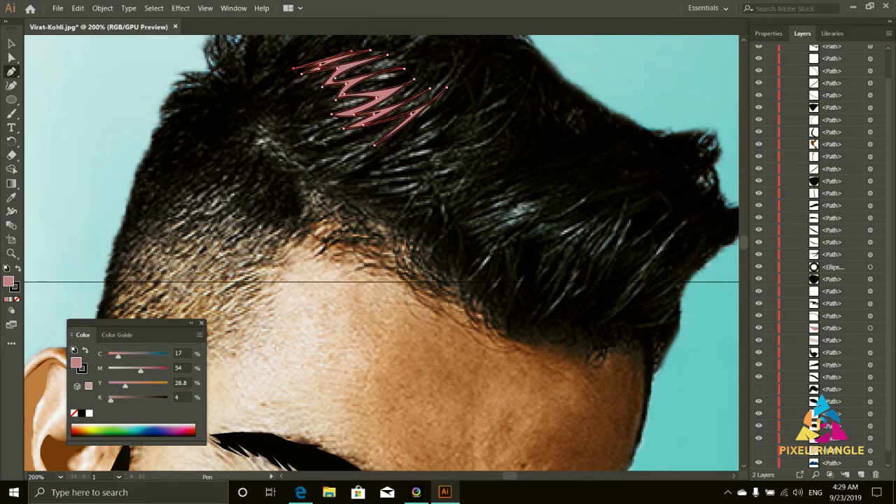
pyautogui.press('i')
pyautogui.click(515, 207)
# Pen-draw a second closed zigzag highlight across the hair.
pyautogui.press('p')
pyautogui.click(477, 211)
pyautogui.click(530, 211)
pyautogui.click(590, 190)
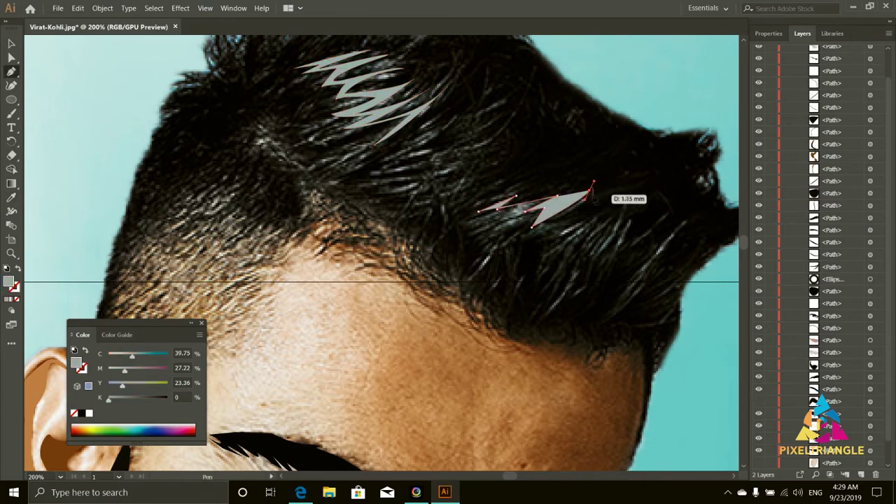
pyautogui.click(541, 244)
pyautogui.click(616, 210)
pyautogui.click(564, 221)
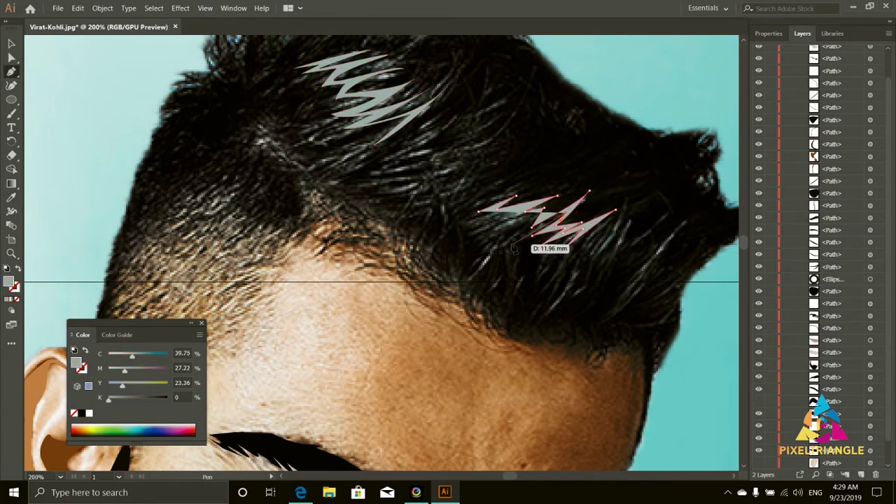
pyautogui.click(524, 238)
pyautogui.click(476, 211)
pyautogui.scroll(3, 490, 210)
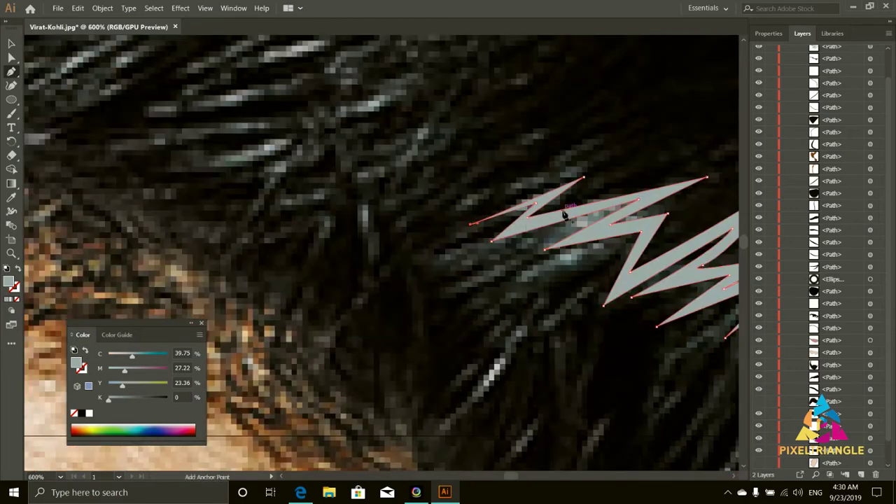
pyautogui.scroll(-4, 630, 245)
# Draw several thin curved grey sliver highlights along the hair strands.
pyautogui.click(643, 287)
pyautogui.click(591, 289)
pyautogui.click(613, 261)
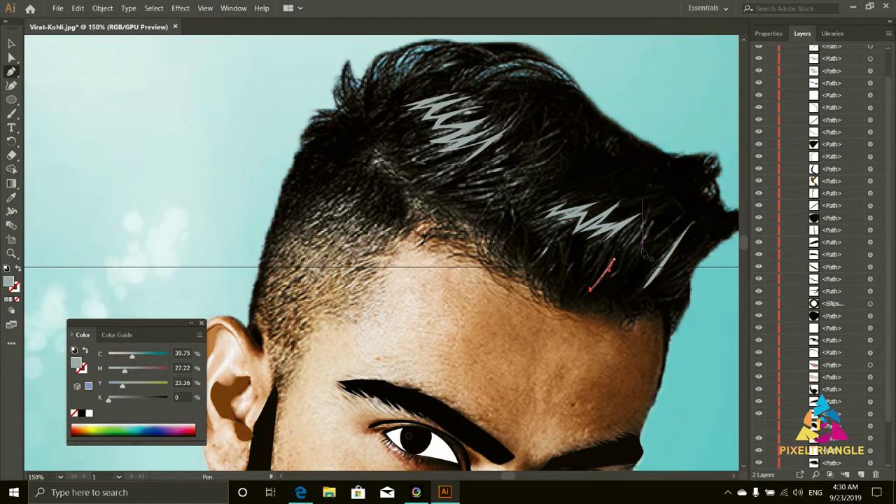
pyautogui.click(644, 248)
pyautogui.moveTo(460, 187); pyautogui.dragTo(490, 188)
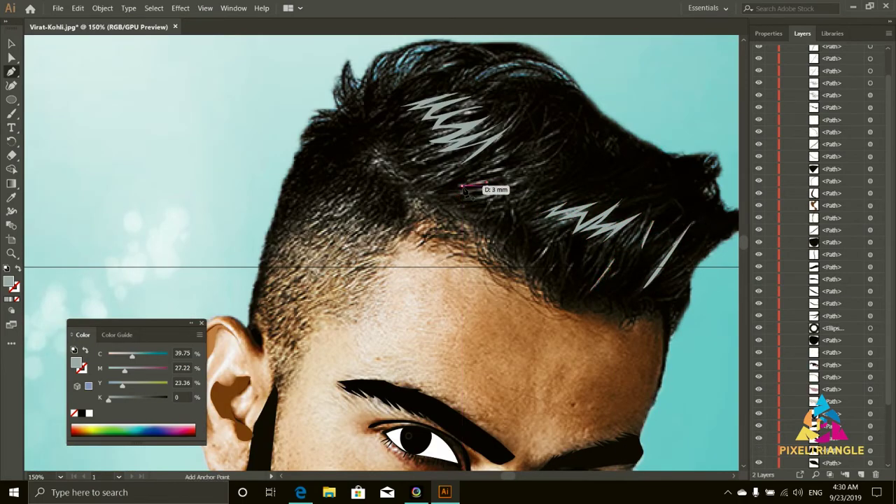
pyautogui.scroll(3, 463, 189)
pyautogui.click(433, 217)
pyautogui.click(450, 185)
pyautogui.moveTo(592, 102); pyautogui.dragTo(602, 89)
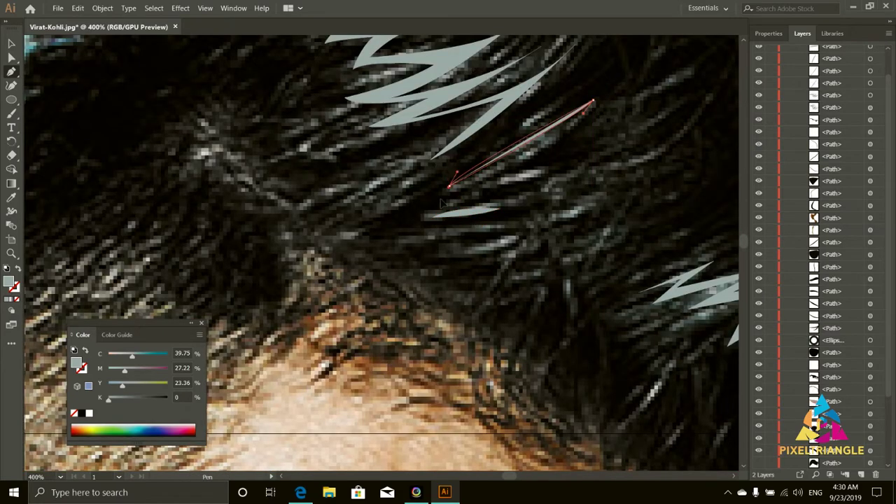
pyautogui.click(450, 185)
pyautogui.moveTo(500, 176); pyautogui.dragTo(560, 169)
pyautogui.scroll(-5, 645, 275)
# Draw a curved temple shadow from the hairline and fill it with sampled brown.
pyautogui.scroll(2, 280, 136)
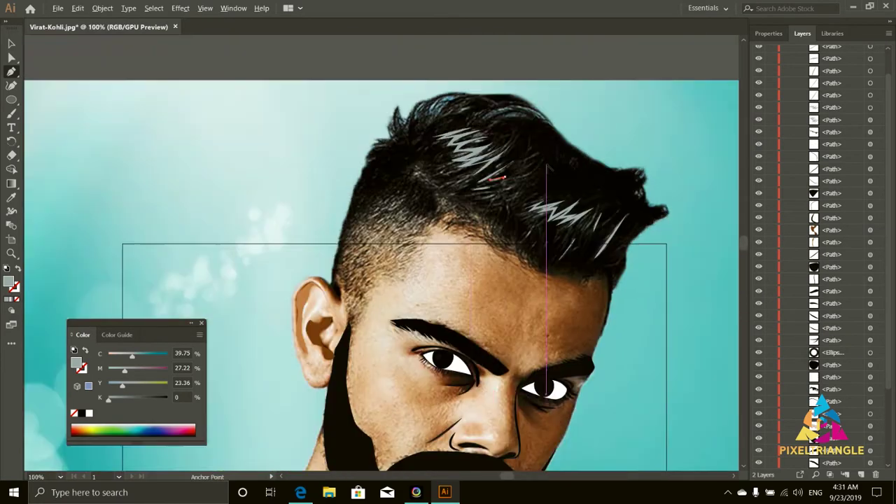
pyautogui.click(611, 124)
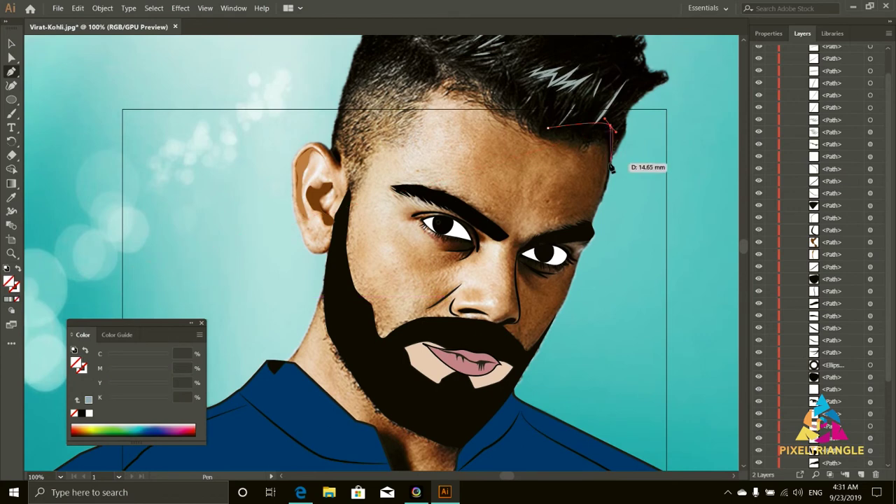
pyautogui.scroll(1, 592, 202)
pyautogui.moveTo(619, 144); pyautogui.dragTo(624, 196)
pyautogui.moveTo(571, 120); pyautogui.dragTo(571, 125)
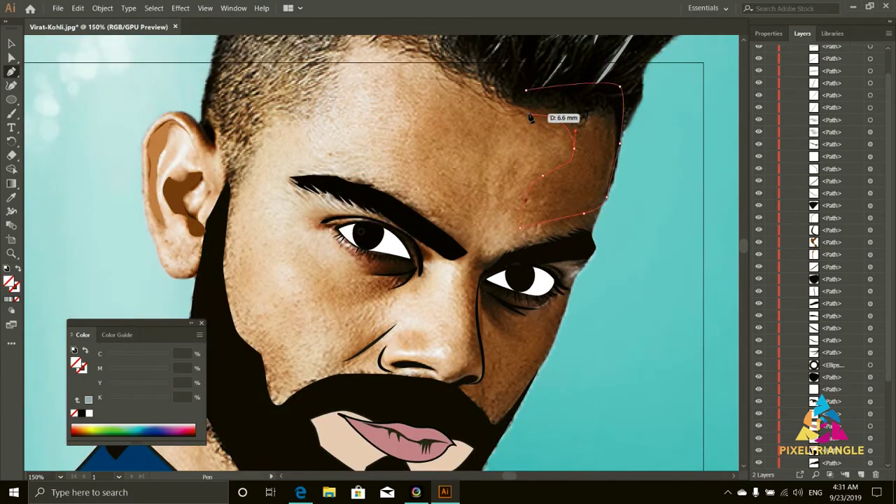
pyautogui.press('i')
pyautogui.click(592, 270)
pyautogui.press('v')
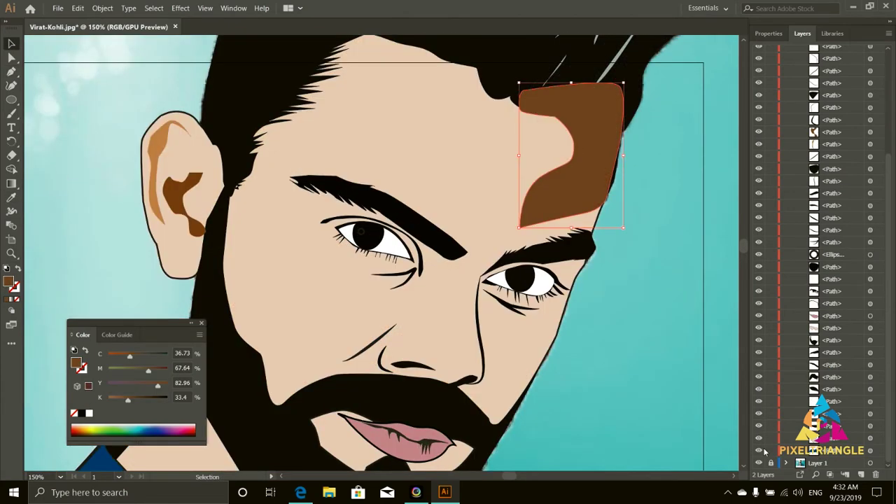
pyautogui.scroll(-1, 378, 318)
pyautogui.scroll(-1, 378, 317)
# Draw the under-eye shadow, rotate it counter-clockwise, and open the skin shape's stacking menu.
pyautogui.press('p')
pyautogui.click(482, 250)
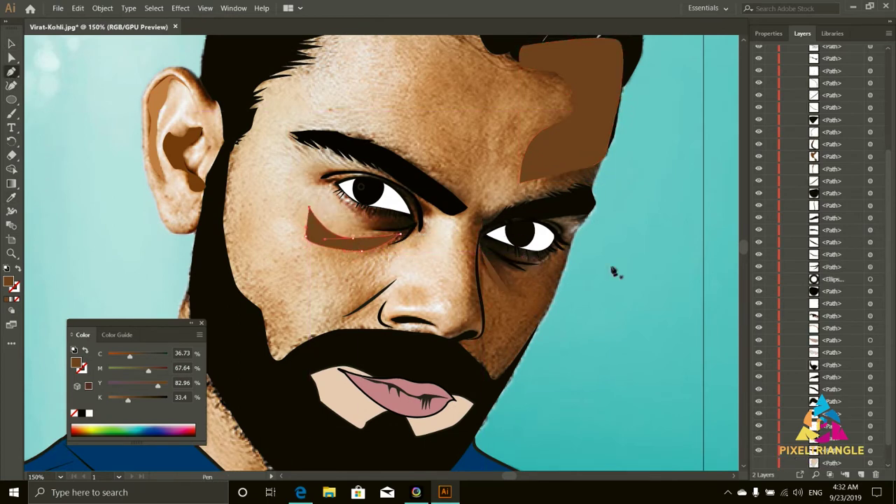
pyautogui.press('v')
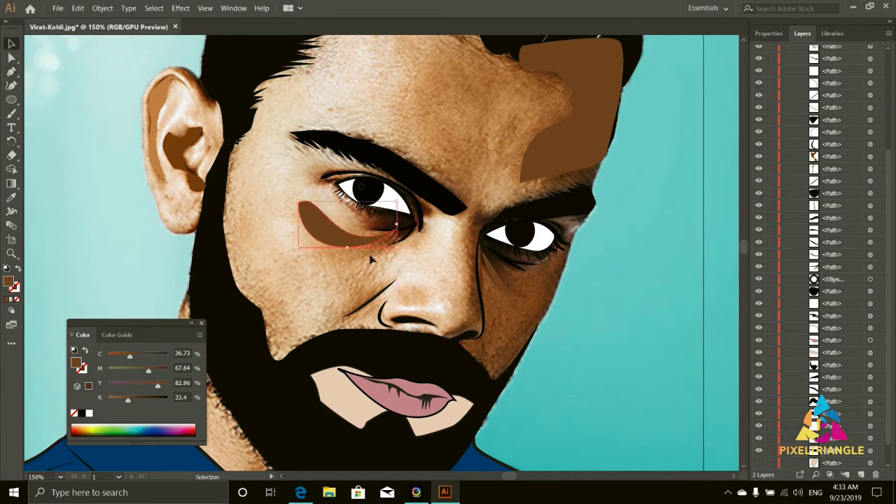
pyautogui.moveTo(389, 254); pyautogui.dragTo(342, 243)
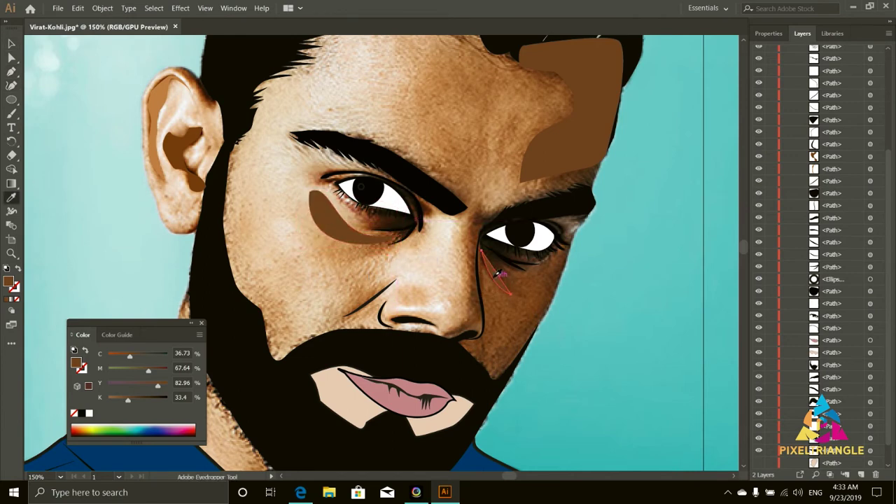
pyautogui.press('i')
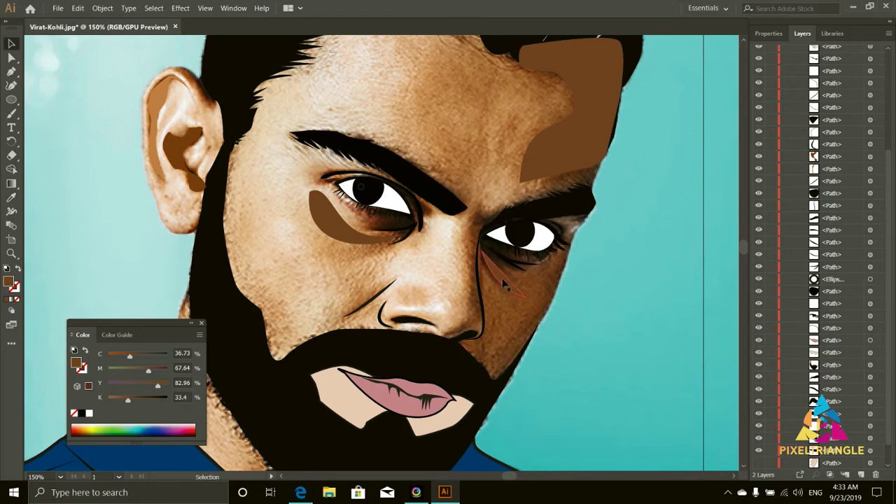
pyautogui.hotkey('ctrl', '-')
pyautogui.hotkey('ctrl', '-')
pyautogui.rightClick(608, 201)
# Send the skin shape behind the hair and lighten the brown forehead patch.
pyautogui.click(708, 394)
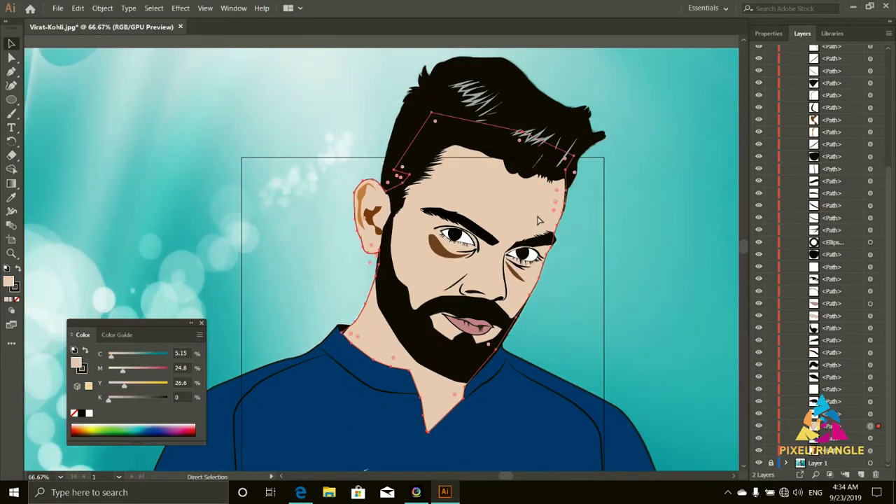
pyautogui.rightClick(520, 144)
pyautogui.press('Escape')
pyautogui.click(543, 196)
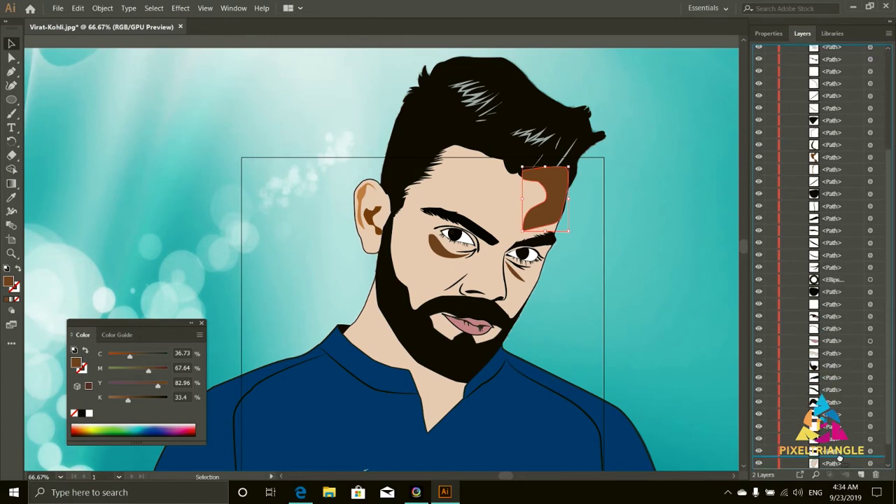
pyautogui.moveTo(127, 400); pyautogui.dragTo(116, 400)
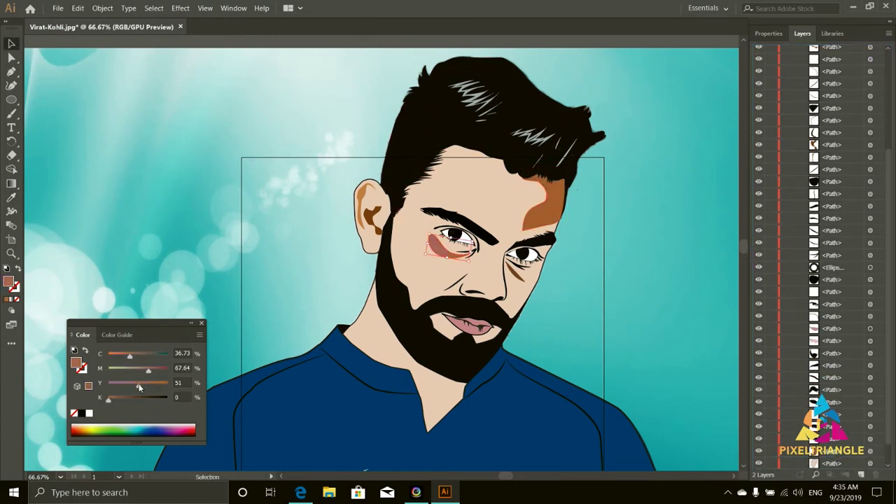
pyautogui.press('i')
pyautogui.click(543, 196)
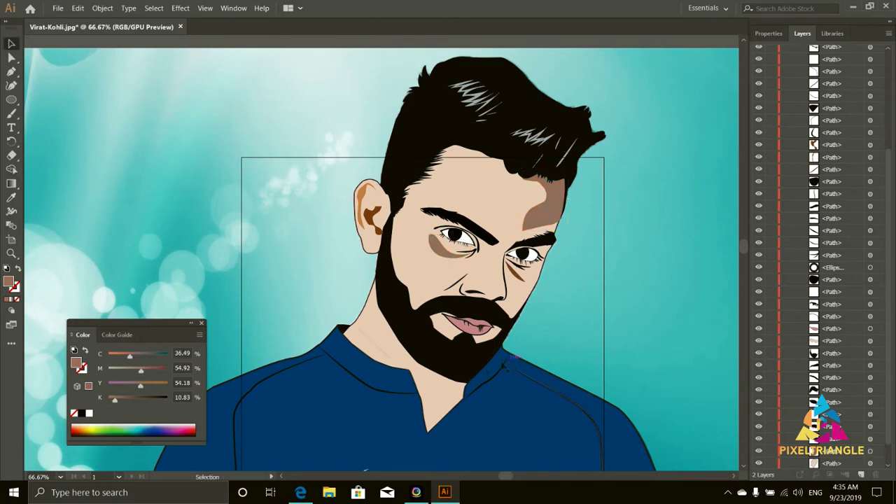
# Reshape the forehead shadow patch's outline and fill it with the sampled skin colour.
pyautogui.scroll(1, 574, 286)
pyautogui.scroll(2, 595, 194)
pyautogui.click(472, 227)
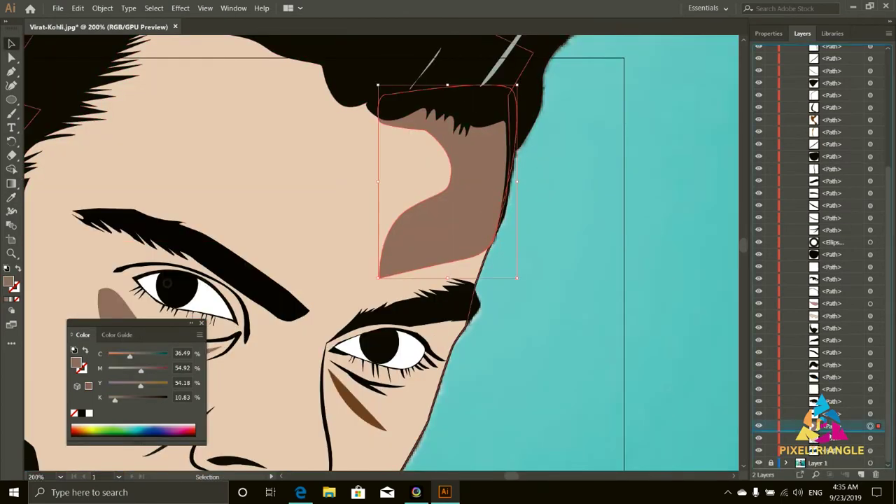
pyautogui.hotkey('shift', '`')
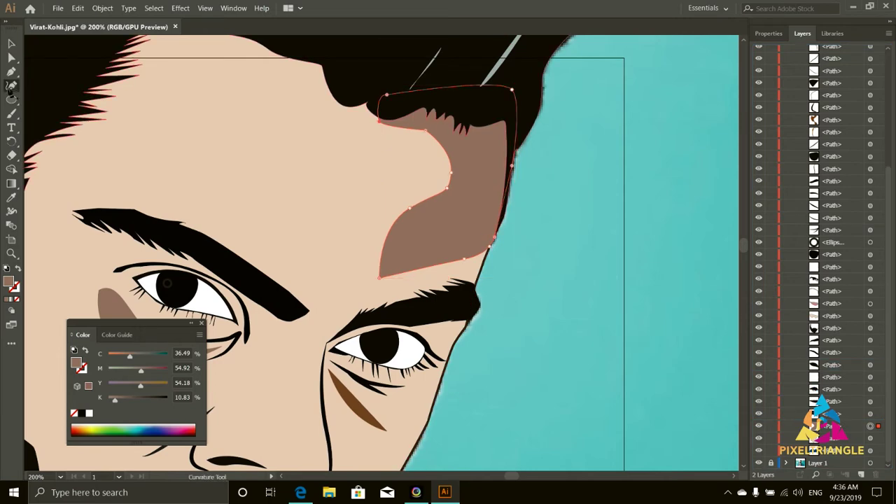
pyautogui.click(561, 226)
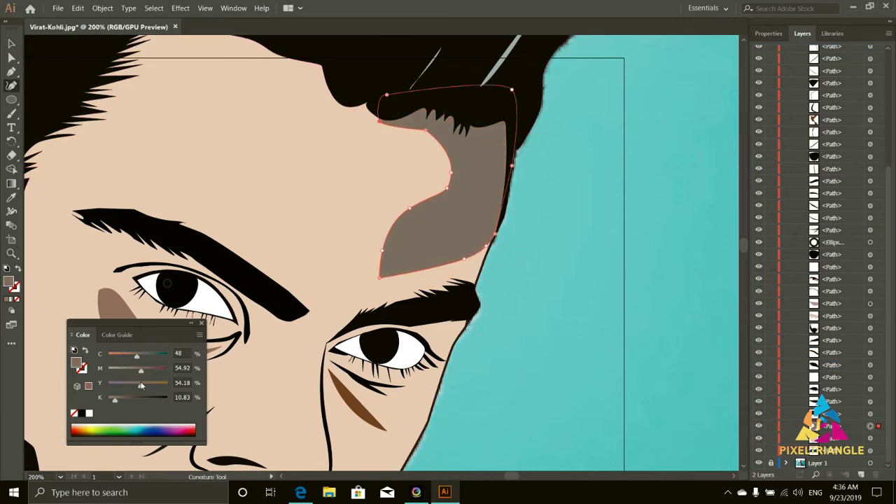
pyautogui.press('i')
pyautogui.click(397, 237)
pyautogui.hotkey('ctrl', 'shift', 'a')
pyautogui.hotkey('ctrl', '-')
pyautogui.press('v')
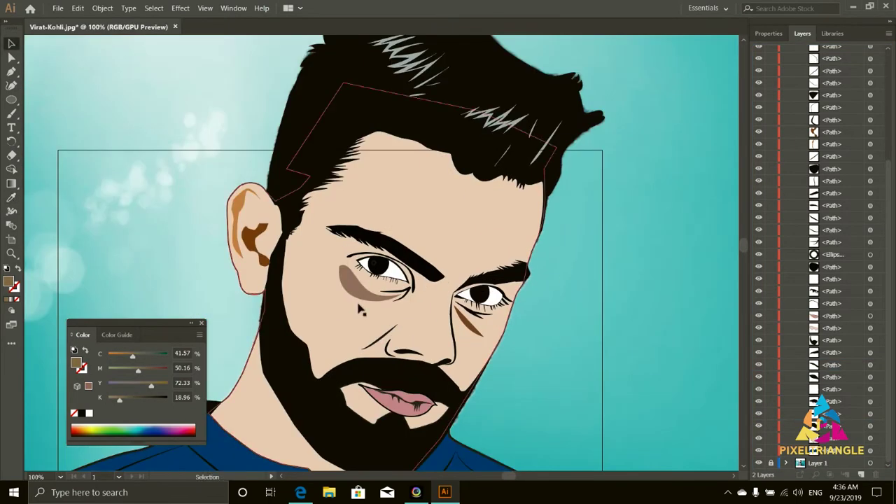
# Smooth the curve of the brown shadow under the left eye.
pyautogui.click(256, 241)
pyautogui.keyDown('alt'); pyautogui.scroll(1, 610, 332); pyautogui.keyUp('alt')
pyautogui.hotkey('shift', '`')
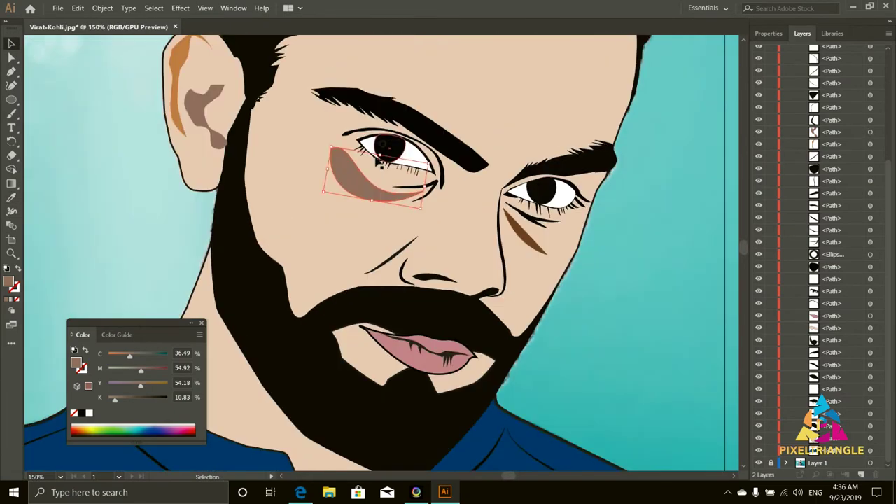
pyautogui.scroll(1, 344, 213)
pyautogui.click(343, 214)
pyautogui.moveTo(344, 200)
pyautogui.mouseDown()
pyautogui.moveTo(325, 186)
pyautogui.moveTo(364, 222)
pyautogui.mouseUp()
pyautogui.hotkey('ctrl', 'shift', 'a')
pyautogui.press('v')
pyautogui.hotkey('ctrl', '-')
pyautogui.hotkey('ctrl', '-')
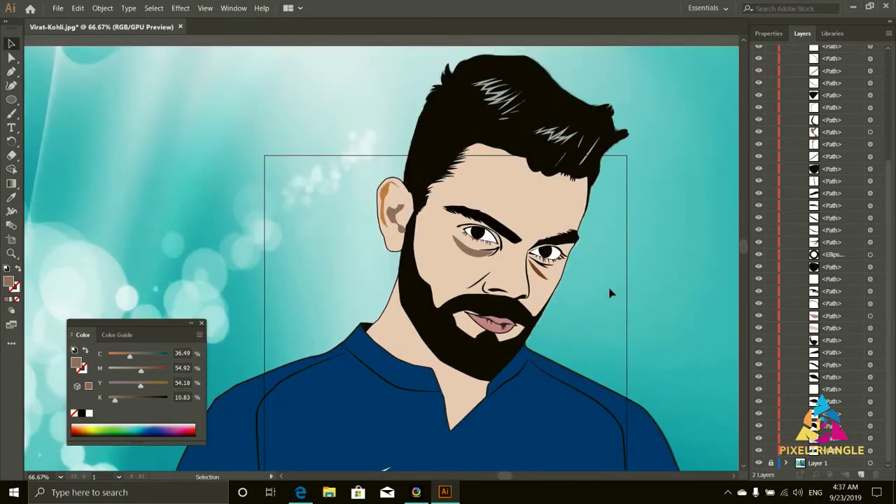
pyautogui.hotkey('ctrl', '-')
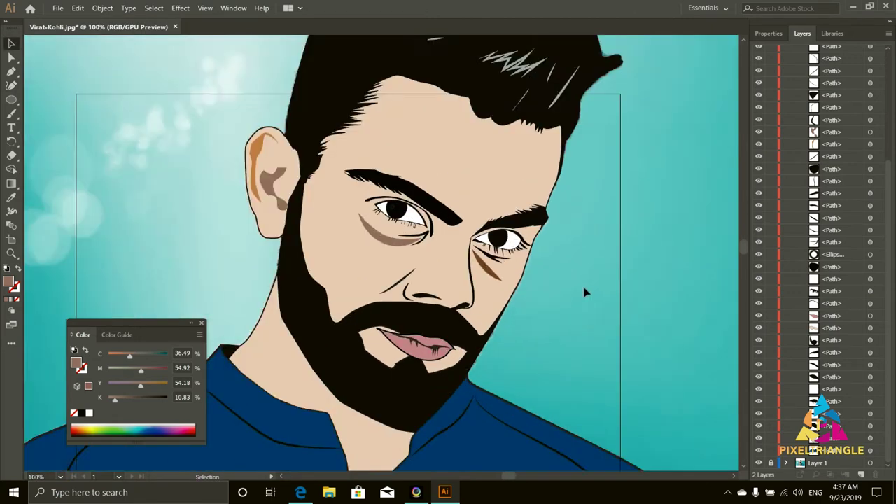
pyautogui.scroll(-3, 584, 292)
# Trace a brown shadow shape down the left side of the neck along the collar edge.
pyautogui.hotkey('ctrl', '+')
pyautogui.hotkey('ctrl', '+')
pyautogui.press('p')
pyautogui.click(76, 202)
pyautogui.click(119, 252)
pyautogui.click(285, 348)
pyautogui.click(374, 400)
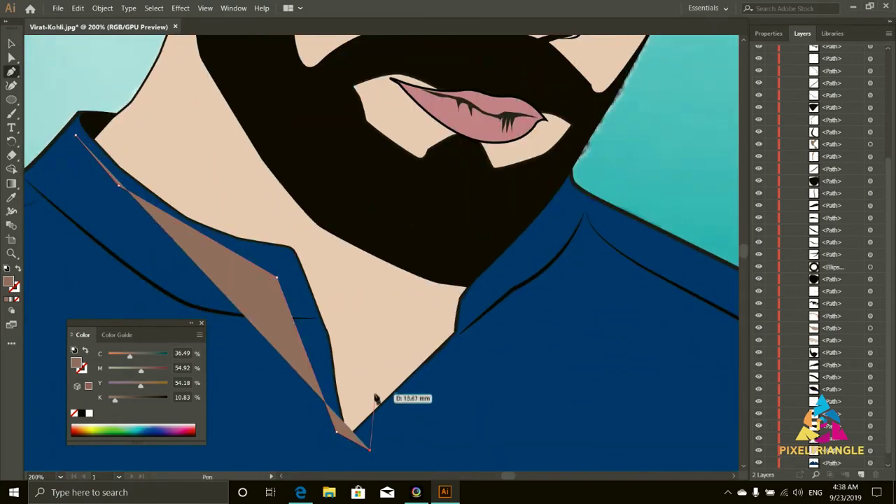
pyautogui.click(336, 226)
pyautogui.click(120, 114)
pyautogui.scroll(3, 120, 115)
pyautogui.click(56, 143)
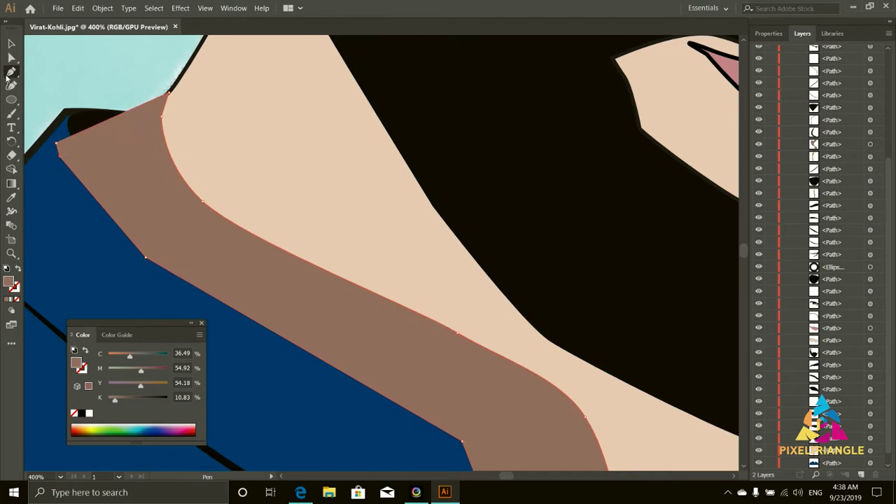
pyautogui.press('v')
# Reorder the brown neck shadow so it shows over the neck but sits beneath the blue shirt.
pyautogui.rightClick(166, 244)
pyautogui.rightClick(380, 75)
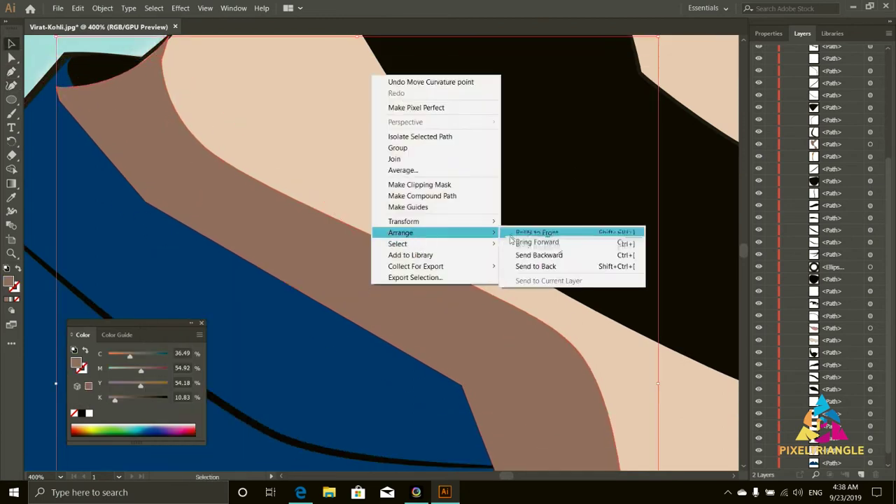
pyautogui.click(532, 268)
pyautogui.click(259, 294)
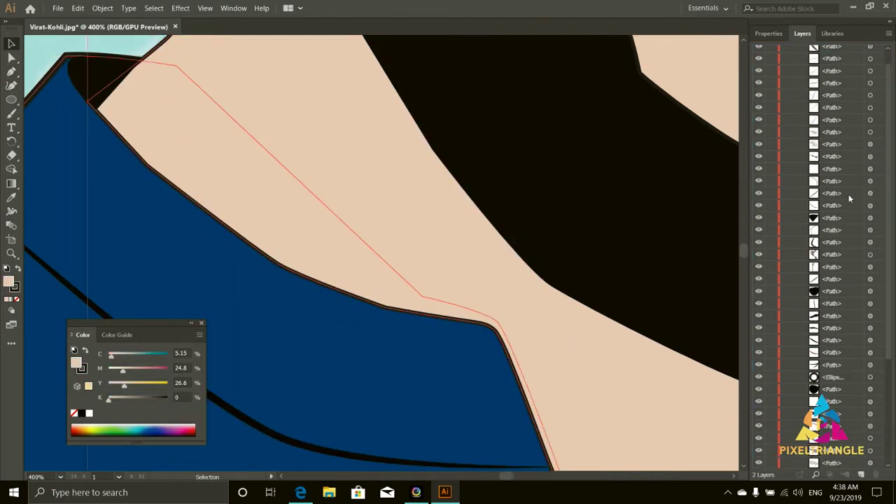
pyautogui.scroll(-2, 835, 299)
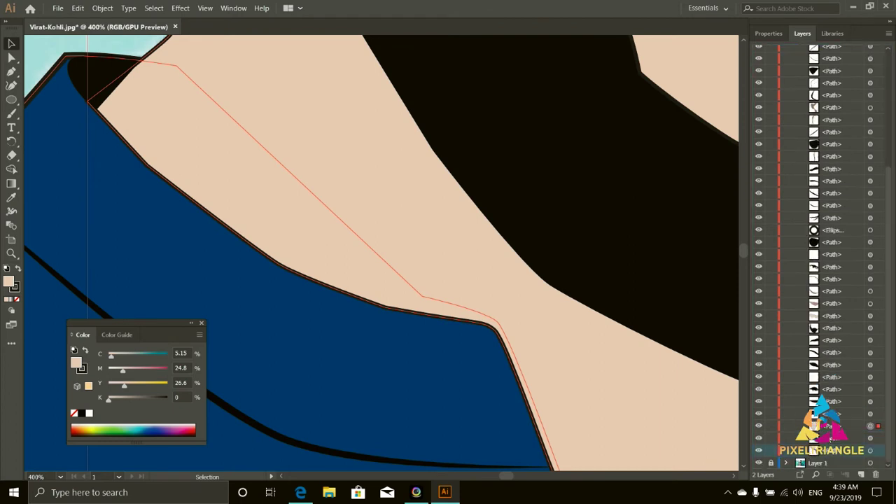
pyautogui.moveTo(828, 427)
pyautogui.mouseDown()
pyautogui.moveTo(845, 449)
pyautogui.moveTo(833, 428)
pyautogui.moveTo(789, 413)
pyautogui.mouseUp()
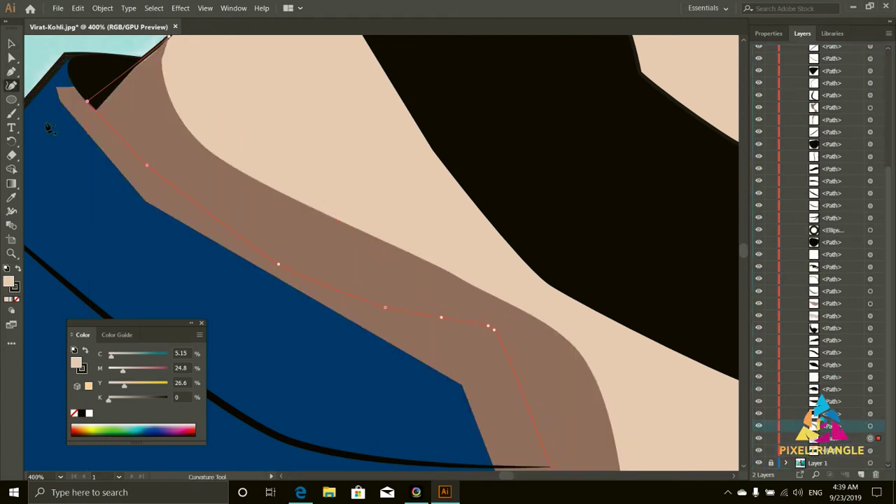
pyautogui.click(173, 202)
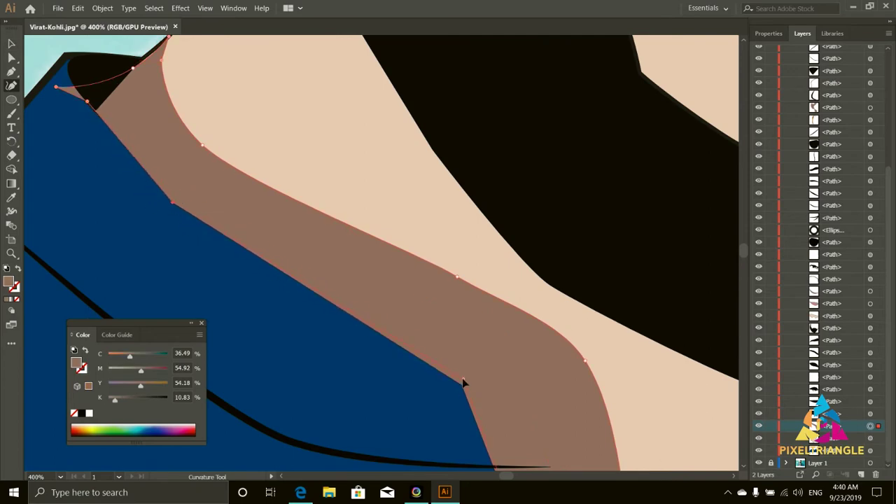
pyautogui.hotkey('ctrl', '0')
pyautogui.scroll(3, 578, 371)
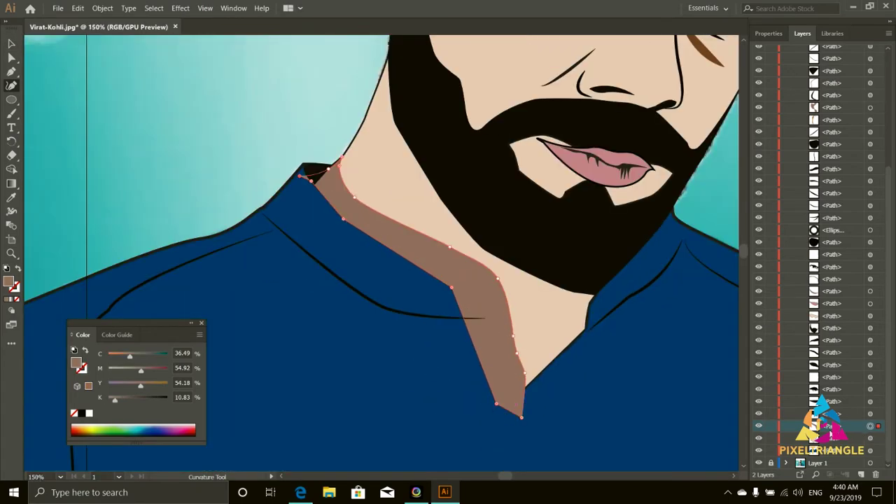
pyautogui.press('v')
pyautogui.moveTo(831, 432); pyautogui.dragTo(845, 452)
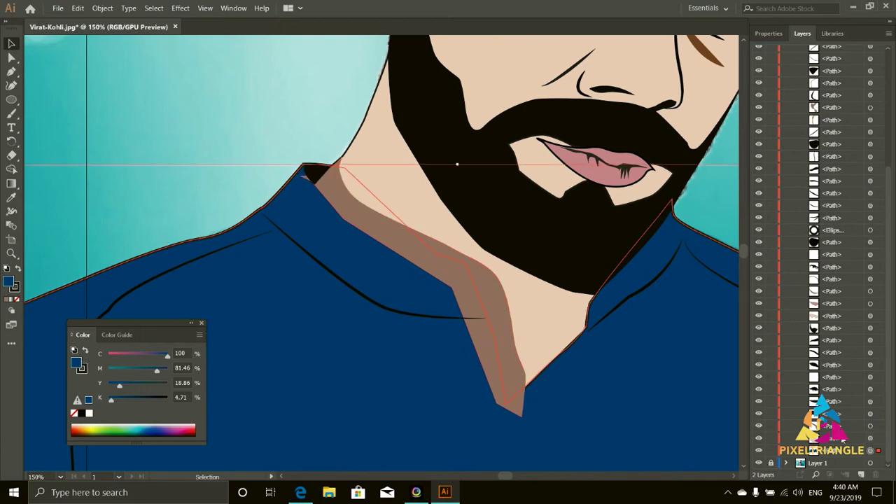
# Reposition the brown collar shadow further down the collar.
pyautogui.click(500, 311)
pyautogui.moveTo(413, 162); pyautogui.dragTo(420, 420)
pyautogui.hotkey('ctrl', '=')
pyautogui.hotkey('ctrl', 'shift', 'a')
# Draw a three-point path along the shirt's top corner edge with a sampled black outline.
pyautogui.press('p')
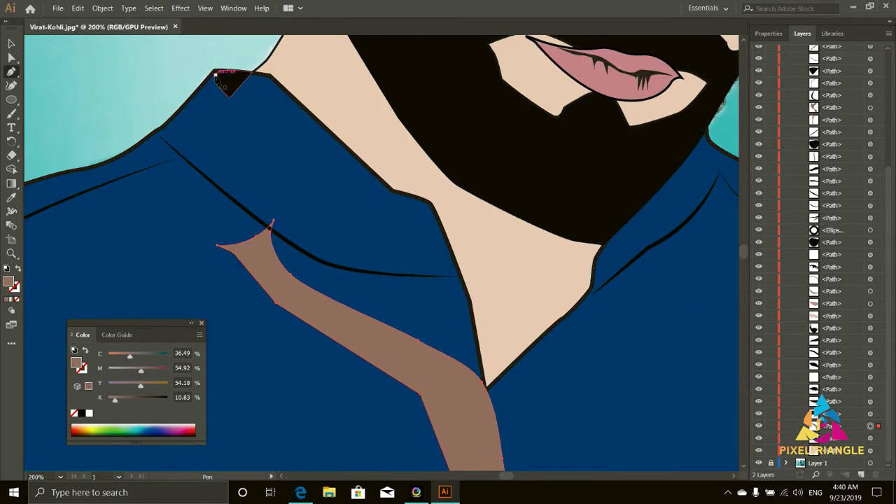
pyautogui.click(215, 70)
pyautogui.click(355, 195)
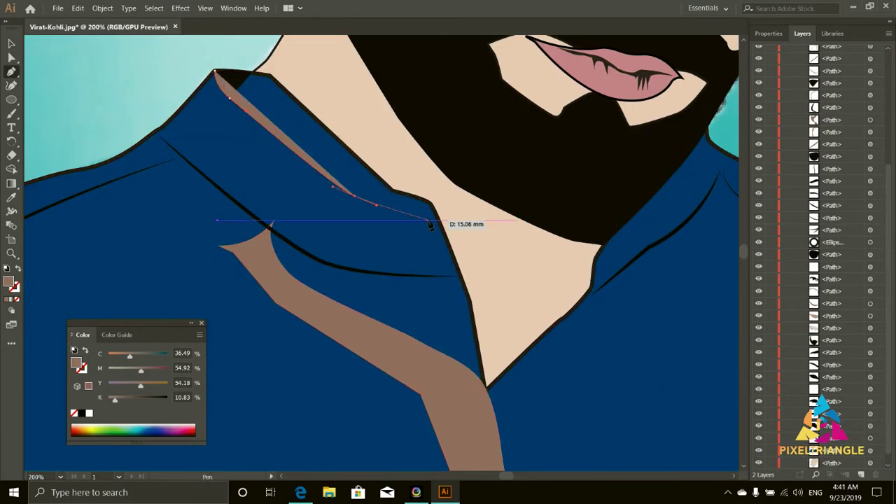
pyautogui.click(434, 222)
pyautogui.scroll(5, 434, 222)
pyautogui.scroll(2, 630, 196)
pyautogui.press('i')
pyautogui.click(648, 187)
pyautogui.scroll(-1, 647, 188)
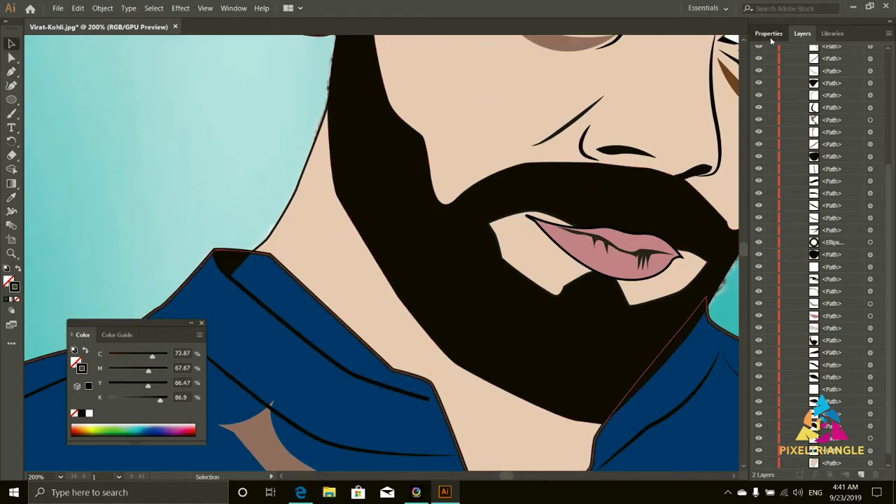
pyautogui.click(769, 33)
pyautogui.press('v')
# Move the brown collar shadow up toward the neck and reshape its edge at the corner.
pyautogui.hotkey('ctrl', '-')
pyautogui.scroll(-3, 236, 161)
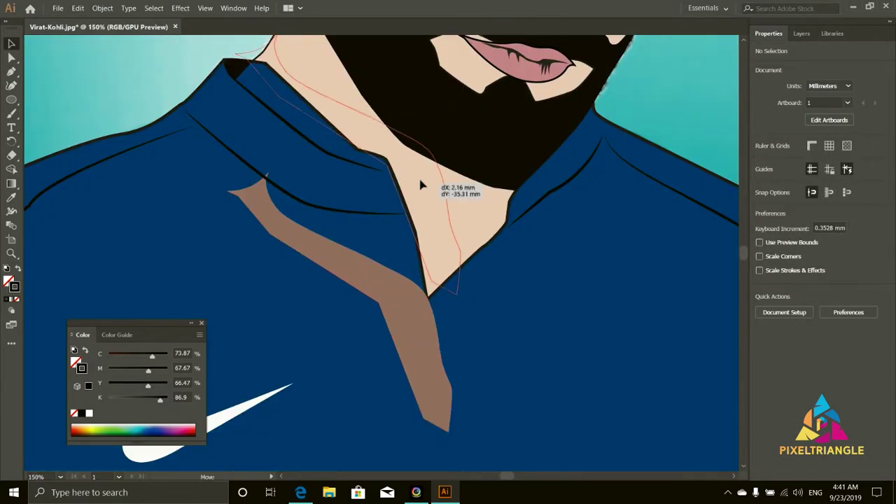
pyautogui.moveTo(418, 273); pyautogui.dragTo(416, 200)
pyautogui.click(802, 33)
pyautogui.hotkey('ctrl', '+')
pyautogui.hotkey('ctrl', '+')
pyautogui.hotkey('shift', '`')
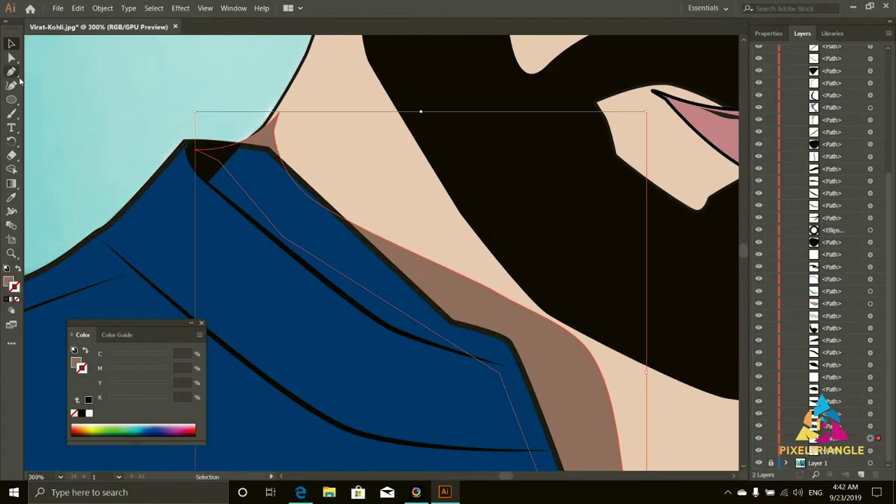
pyautogui.click(320, 186)
pyautogui.scroll(-5, 594, 360)
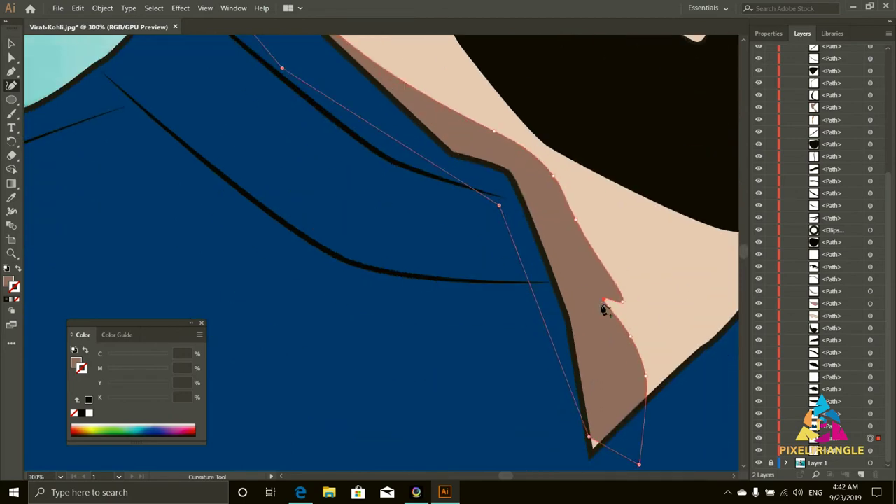
pyautogui.scroll(5, 280, 106)
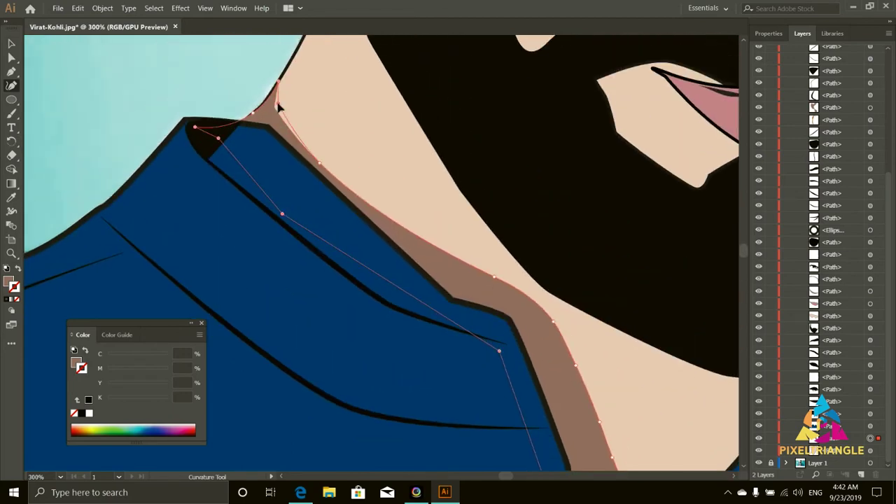
pyautogui.hotkey('ctrl', '+')
pyautogui.hotkey('ctrl', '+')
pyautogui.hotkey('ctrl', '+')
pyautogui.hotkey('ctrl', '+')
pyautogui.hotkey('ctrl', '+')
pyautogui.press('v')
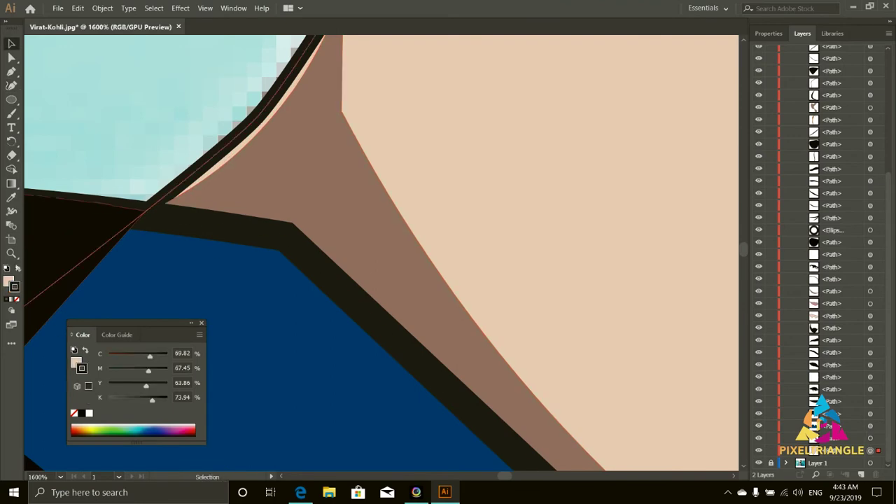
pyautogui.doubleClick(14, 285)
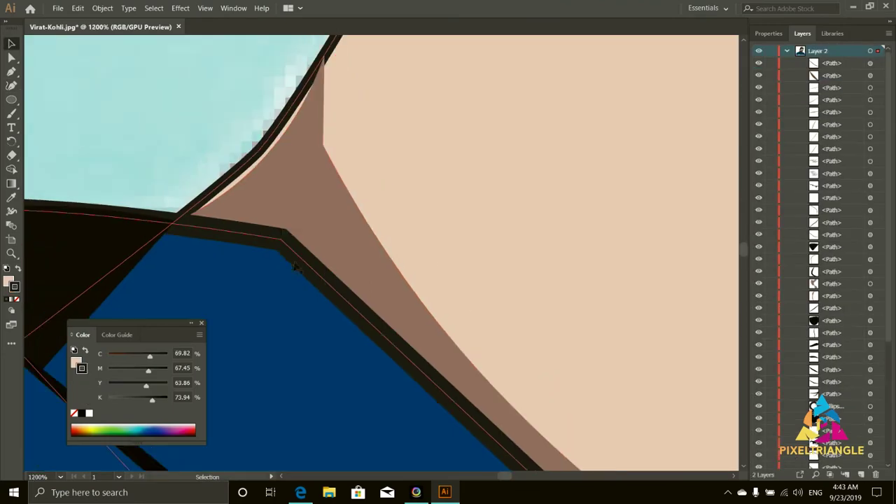
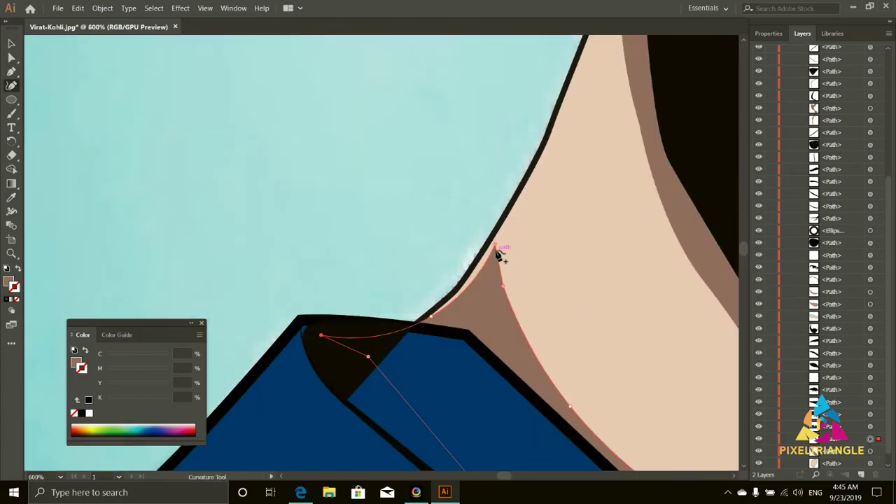
# Raise the collar curve below the beard and select all the artwork.
pyautogui.moveTo(496, 248); pyautogui.dragTo(495, 235)
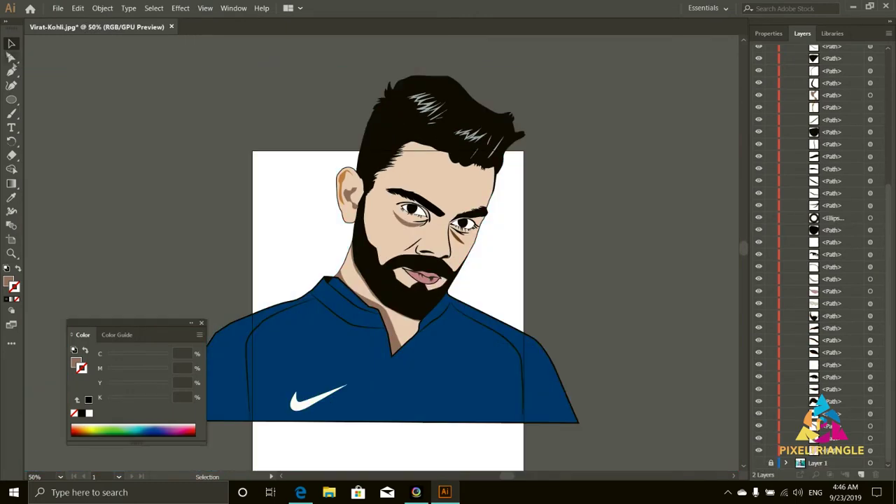
pyautogui.hotkey('ctrl', 'a')
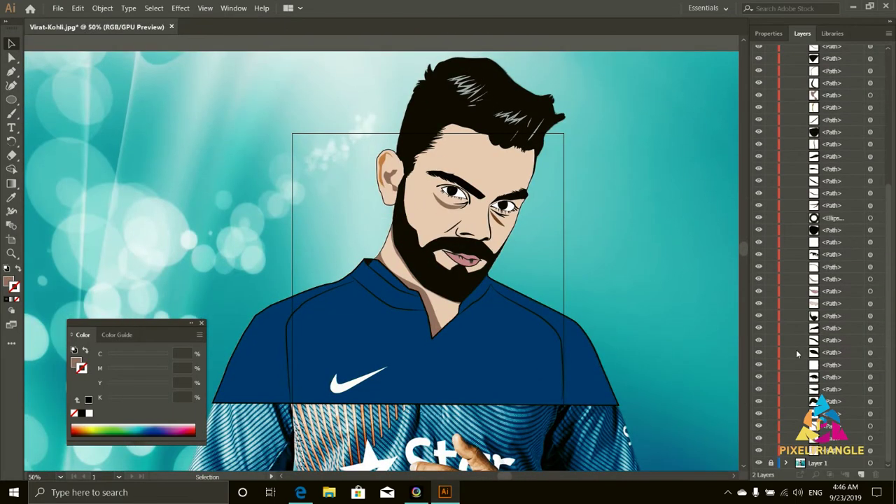
# Draw an unfilled, black-outlined circle around the crest's inner white ring.
pyautogui.press('l')
pyautogui.scroll(-2, 581, 400)
pyautogui.moveTo(567, 391); pyautogui.dragTo(482, 304)
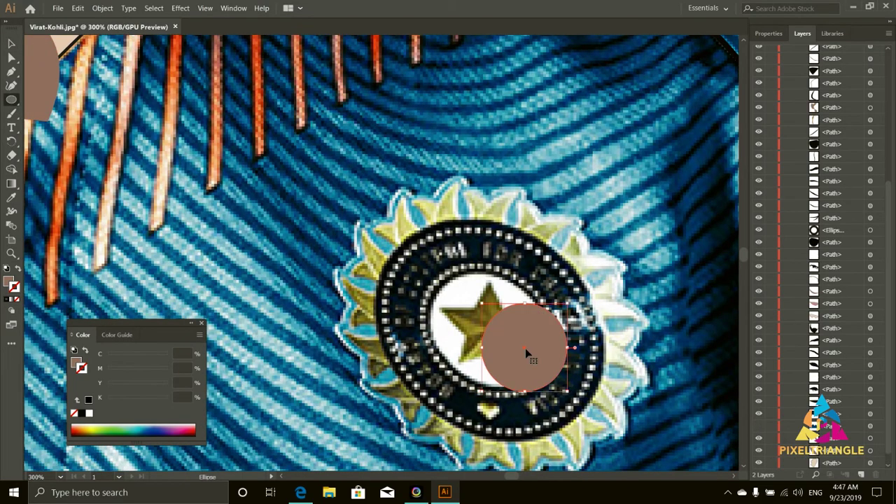
pyautogui.click(14, 287)
pyautogui.click(82, 413)
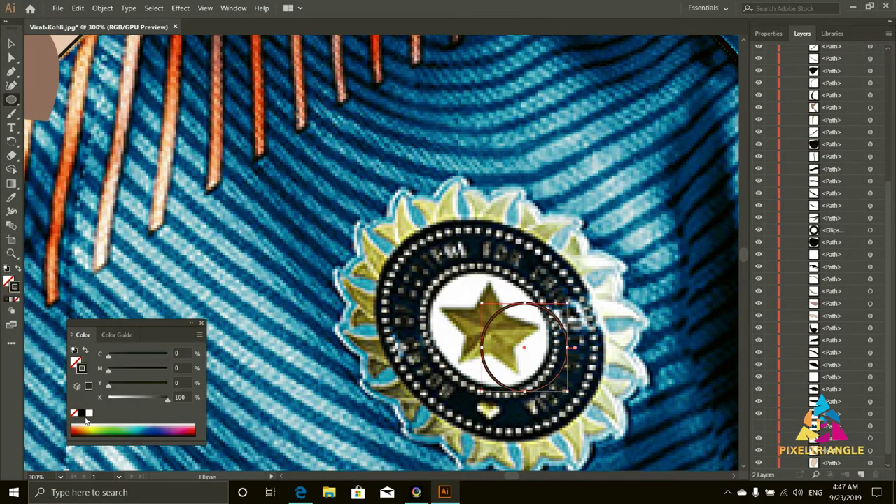
pyautogui.press('v')
pyautogui.moveTo(567, 390); pyautogui.dragTo(517, 384)
# Draw a second ellipse and reshape it onto the badge's outer black ring.
pyautogui.hotkey('shift', '`')
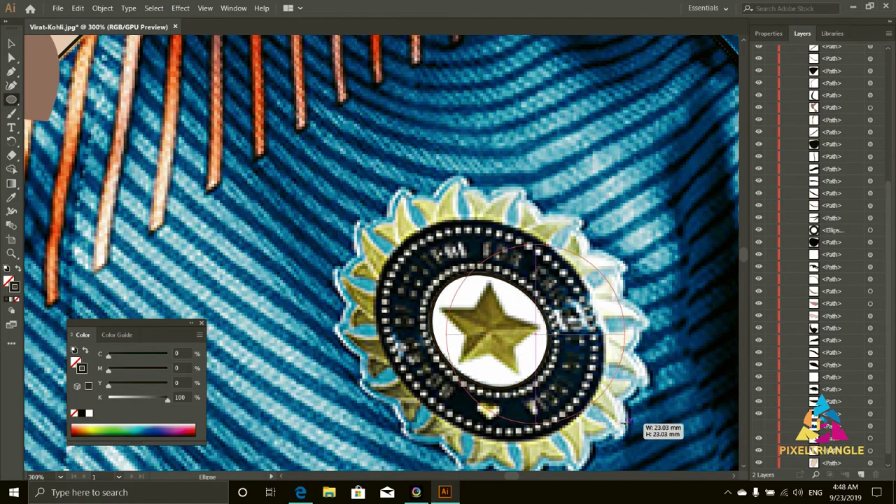
pyautogui.moveTo(378, 223); pyautogui.dragTo(630, 420)
pyautogui.hotkey('shift', '`')
pyautogui.moveTo(564, 414); pyautogui.dragTo(462, 424)
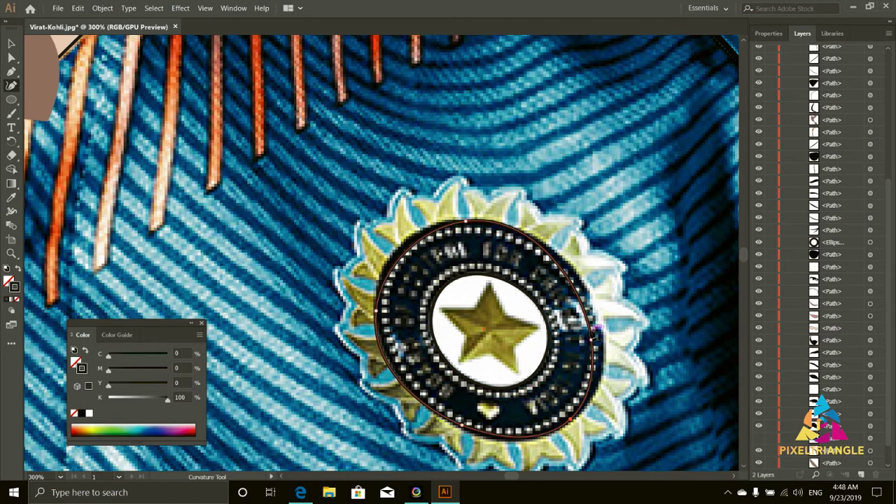
pyautogui.moveTo(592, 337); pyautogui.dragTo(602, 339)
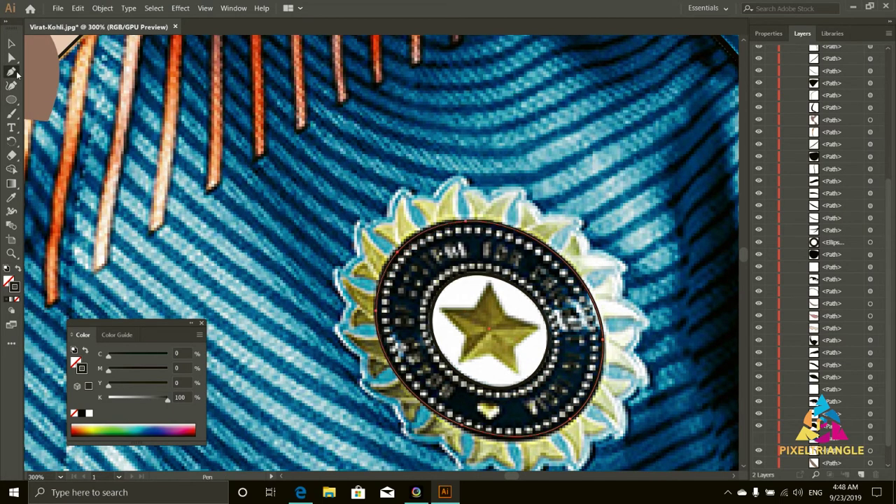
# Trace the crest's star and fill it with the photo's olive colour.
pyautogui.click(488, 283)
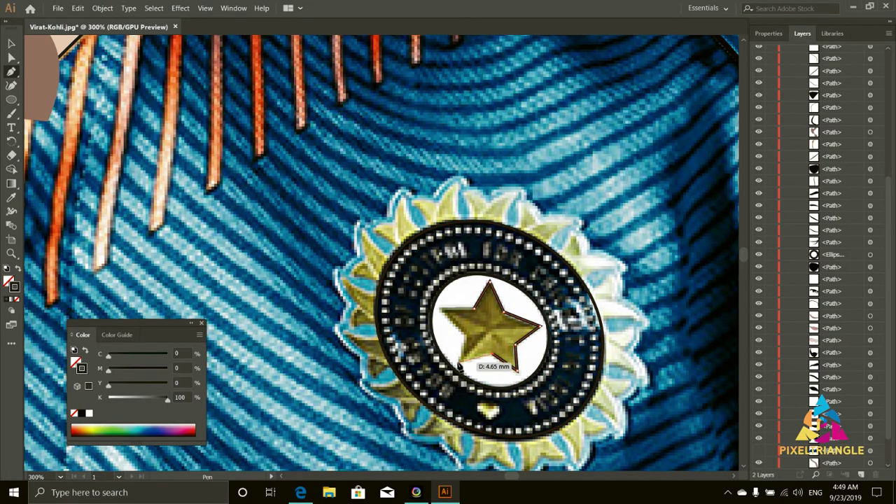
pyautogui.press('i')
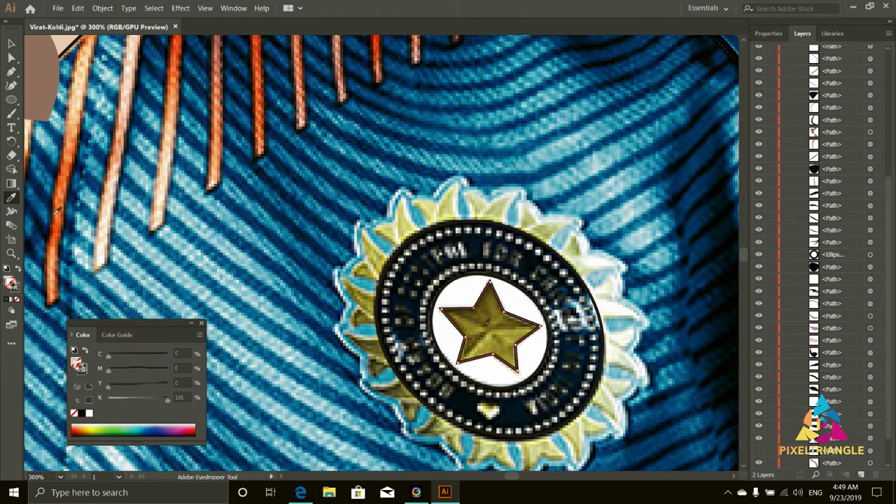
pyautogui.click(490, 329)
# Fill the crest ellipse with the dark navy colour sampled from the ring.
pyautogui.press('v')
pyautogui.click(542, 369)
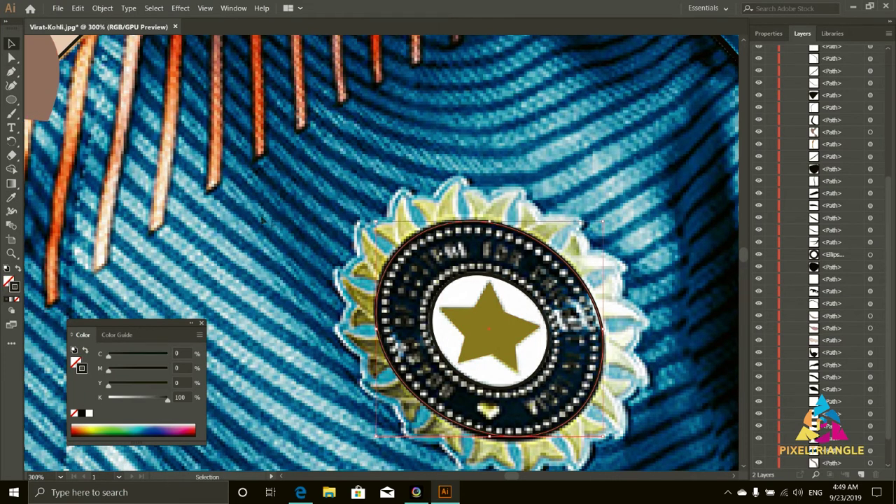
pyautogui.click(16, 199)
pyautogui.click(544, 357)
pyautogui.hotkey('ctrl', 'z')
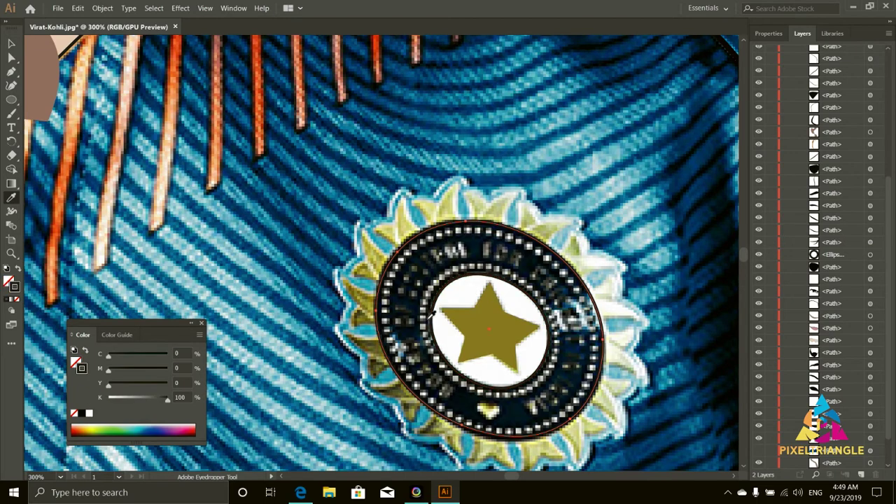
pyautogui.click(430, 331)
pyautogui.press('v')
pyautogui.hotkey('ctrl', 'z')
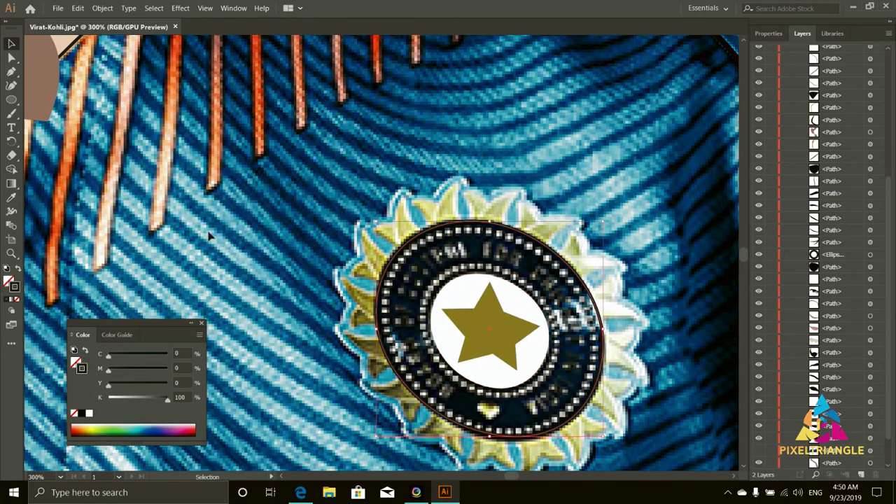
pyautogui.press('i')
pyautogui.click(415, 308)
pyautogui.press('v')
pyautogui.press('p')
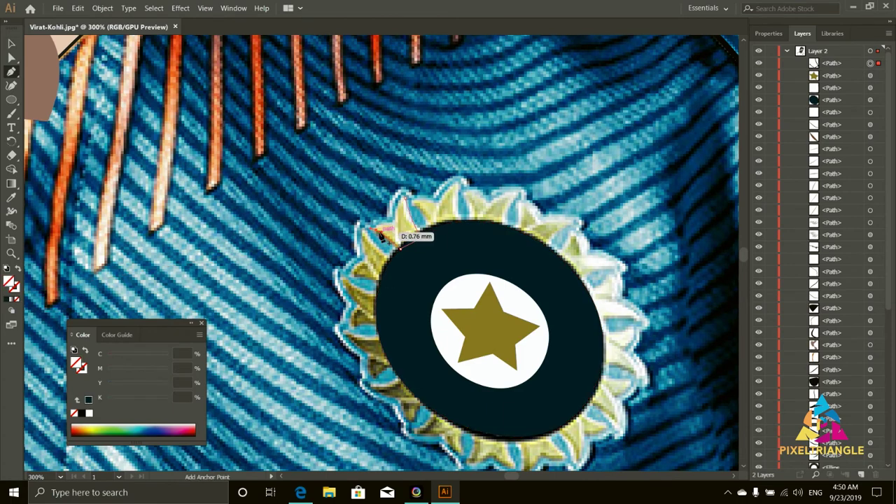
# Trace the first crest spike and fill it pale yellow.
pyautogui.scroll(1, 376, 203)
pyautogui.moveTo(373, 256); pyautogui.dragTo(418, 256)
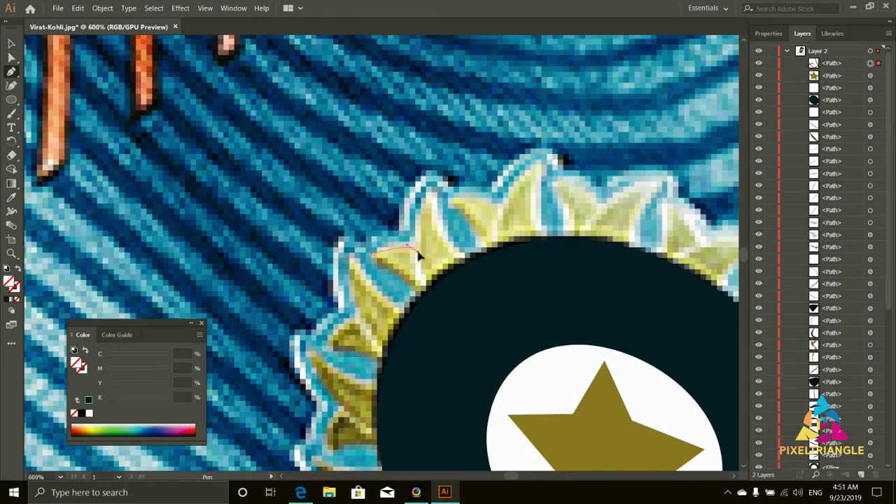
pyautogui.press('i')
pyautogui.click(420, 231)
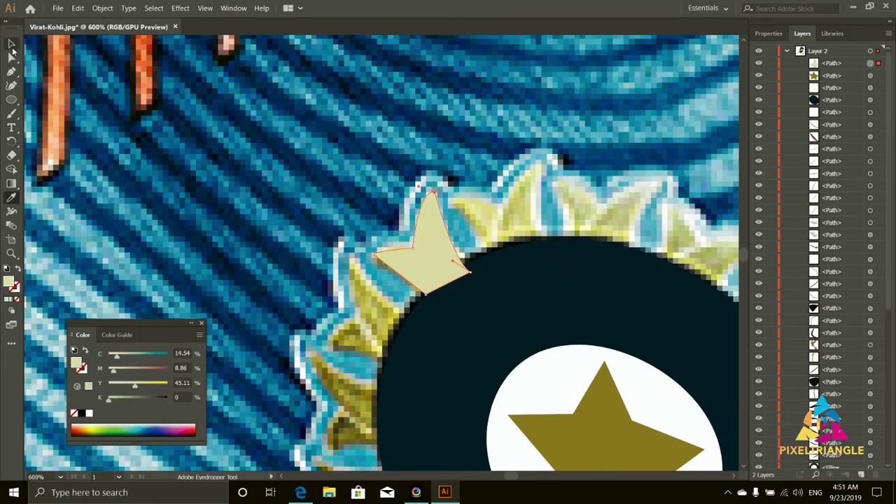
# Duplicate the spike into three copies rotated along the oval's top rim.
pyautogui.press('v')
pyautogui.moveTo(468, 296); pyautogui.dragTo(553, 257)
pyautogui.moveTo(518, 224); pyautogui.dragTo(600, 224)
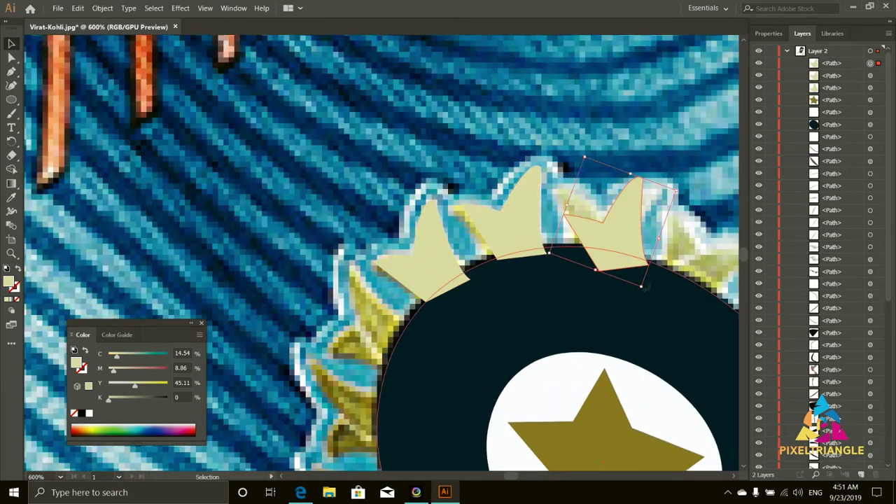
pyautogui.moveTo(616, 259); pyautogui.dragTo(600, 240)
pyautogui.scroll(-2, 590, 305)
pyautogui.moveTo(591, 305); pyautogui.dragTo(578, 298)
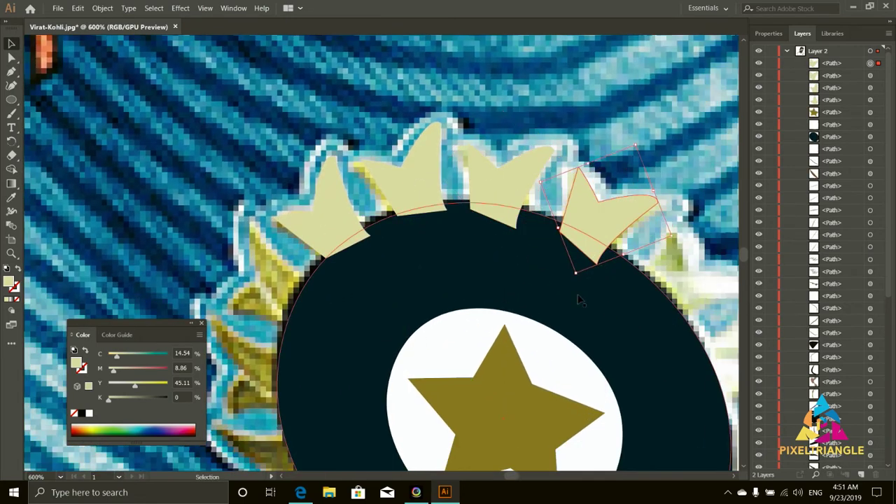
# Refine the spike curves and select the middle and left spikes.
pyautogui.hotkey('shift', '`')
pyautogui.click(468, 161)
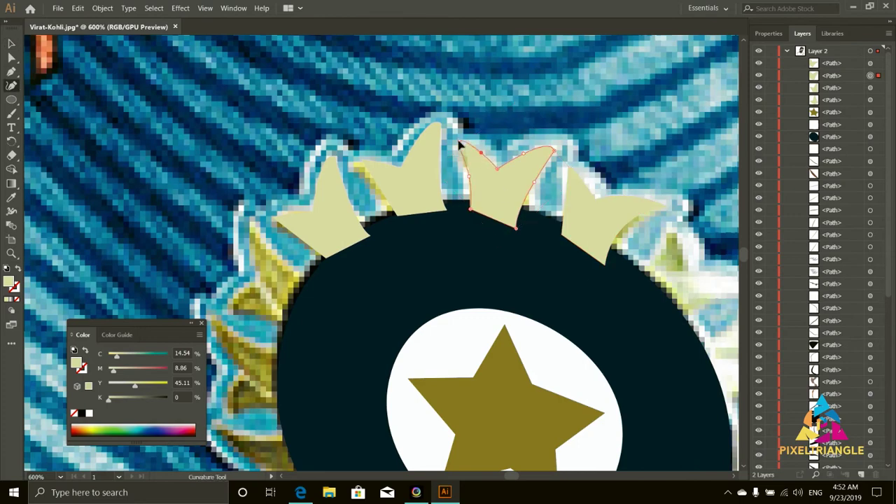
pyautogui.press('v')
pyautogui.click(400, 188)
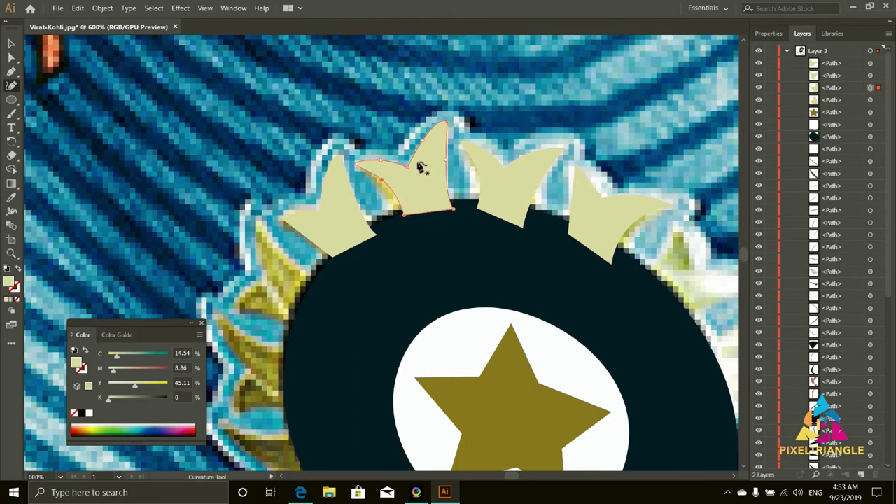
pyautogui.press('v')
pyautogui.click(332, 210)
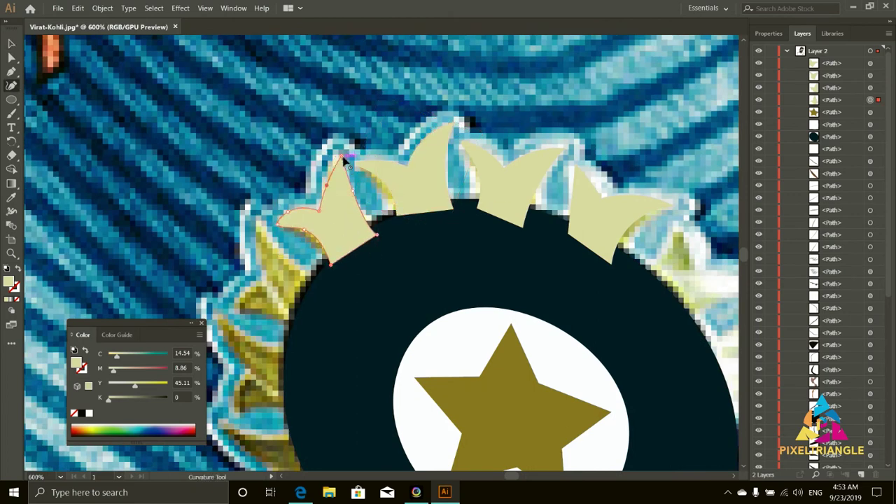
# Send the spikes behind the navy oval and hide the reference photo to check.
pyautogui.press('v')
pyautogui.moveTo(832, 87); pyautogui.dragTo(832, 143)
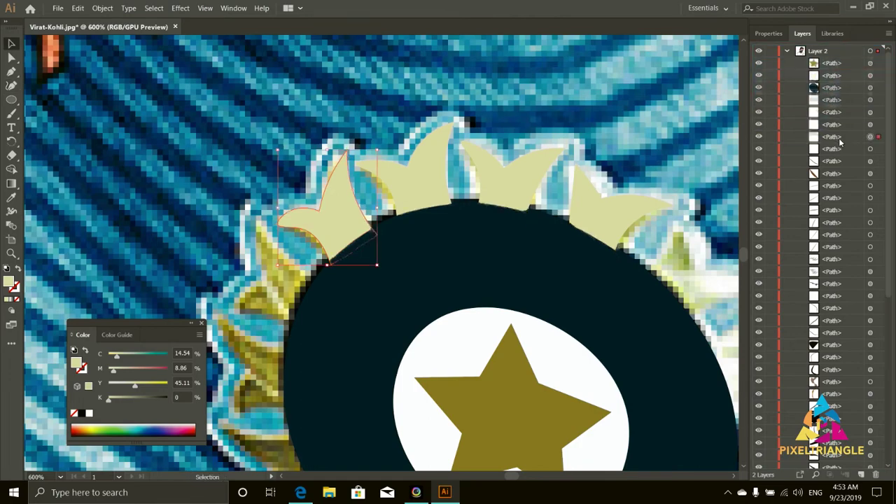
pyautogui.hotkey('ctrl', 'shift', 'w')
pyautogui.scroll(-5, 540, 176)
# Trace a curved cream spike on the badge's left edge.
pyautogui.scroll(2, 494, 231)
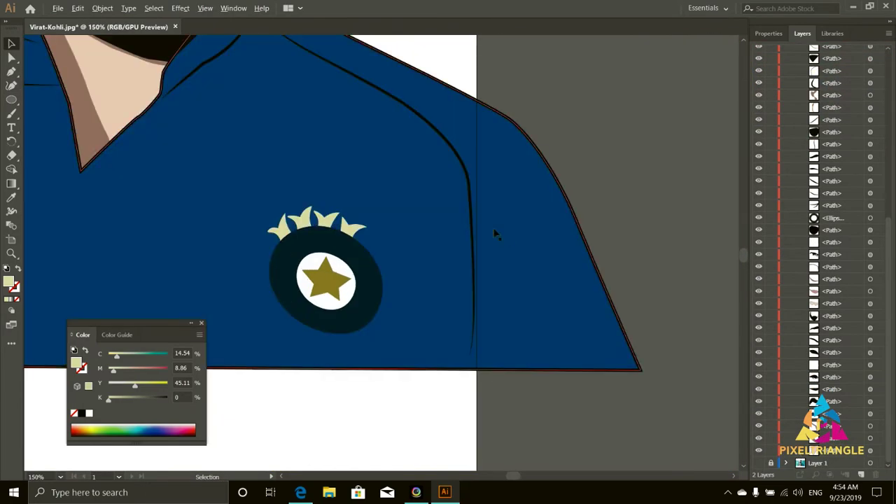
pyautogui.scroll(2, 588, 313)
pyautogui.scroll(3, 294, 175)
pyautogui.press('p')
pyautogui.click(318, 145)
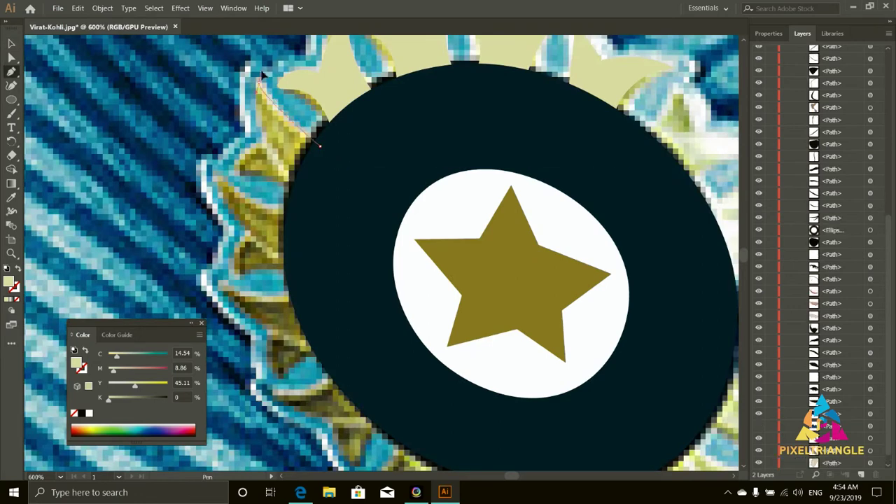
pyautogui.moveTo(259, 84); pyautogui.dragTo(247, 154)
pyautogui.moveTo(257, 194); pyautogui.dragTo(221, 177)
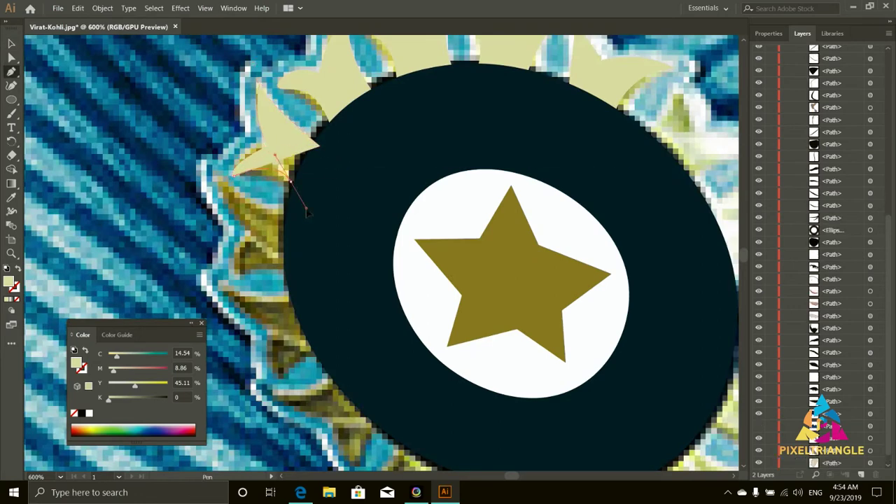
pyautogui.moveTo(245, 236); pyautogui.dragTo(250, 280)
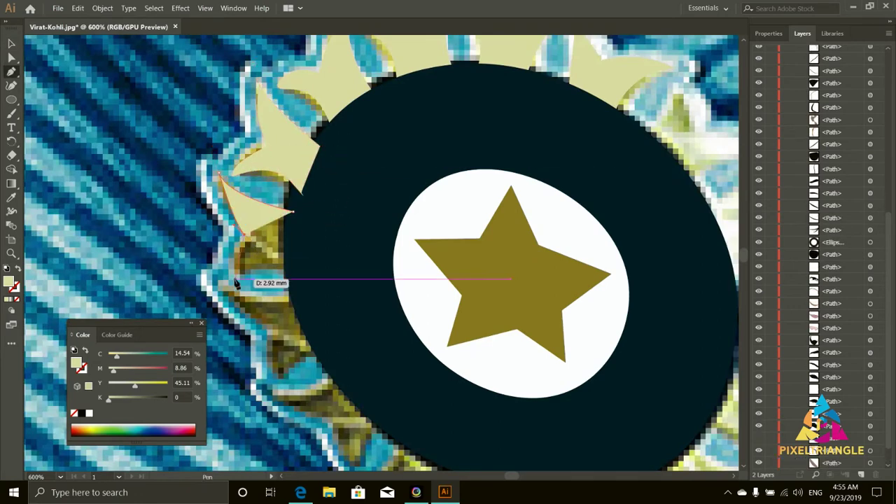
pyautogui.moveTo(299, 268); pyautogui.dragTo(244, 295)
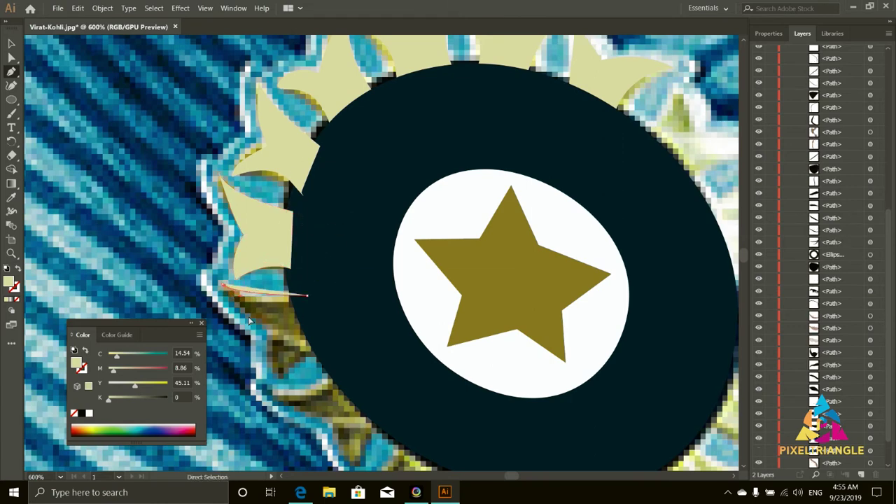
pyautogui.moveTo(278, 336)
pyautogui.mouseDown()
pyautogui.moveTo(276, 380)
pyautogui.moveTo(330, 304)
pyautogui.mouseUp()
# Trace the next cream spike further down the badge's left side.
pyautogui.scroll(-2, 329, 304)
pyautogui.moveTo(348, 372)
pyautogui.mouseDown()
pyautogui.moveTo(381, 360)
pyautogui.moveTo(375, 339)
pyautogui.moveTo(367, 385)
pyautogui.mouseUp()
pyautogui.scroll(-1, 378, 345)
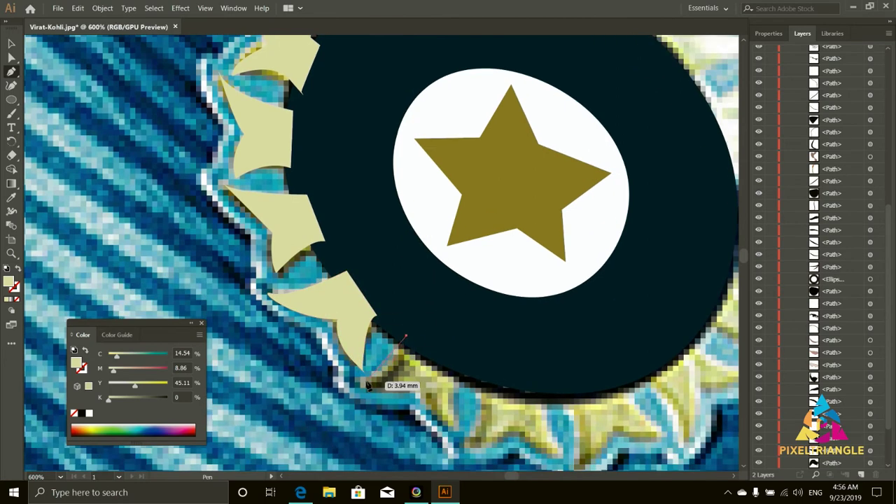
pyautogui.click(459, 428)
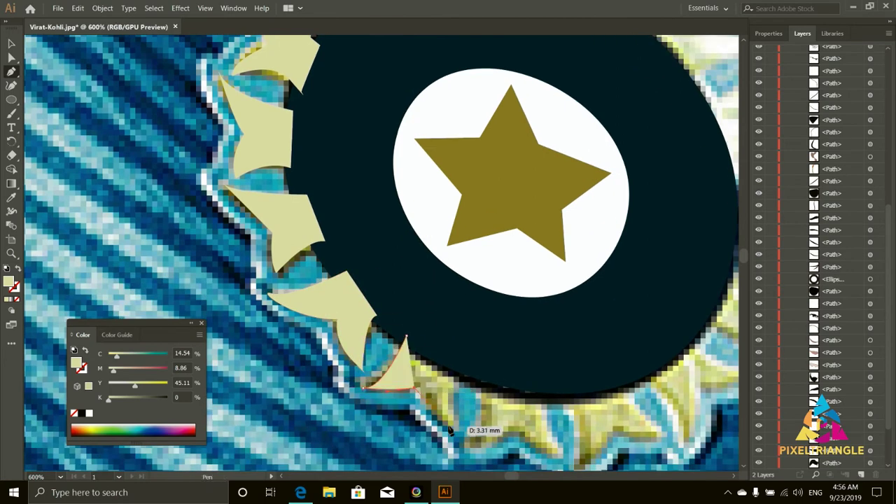
pyautogui.moveTo(446, 350); pyautogui.dragTo(468, 348)
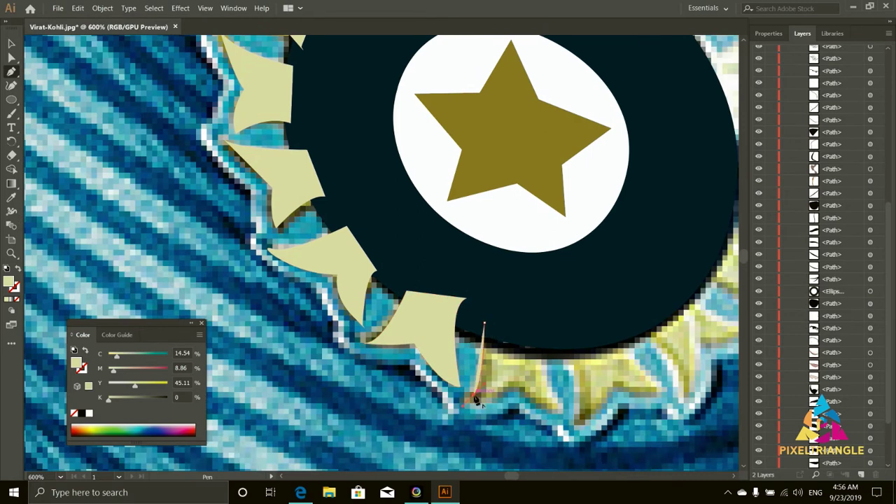
# Trace curved cream spikes along the badge's bottom and lower-right edge.
pyautogui.moveTo(517, 390); pyautogui.dragTo(540, 370)
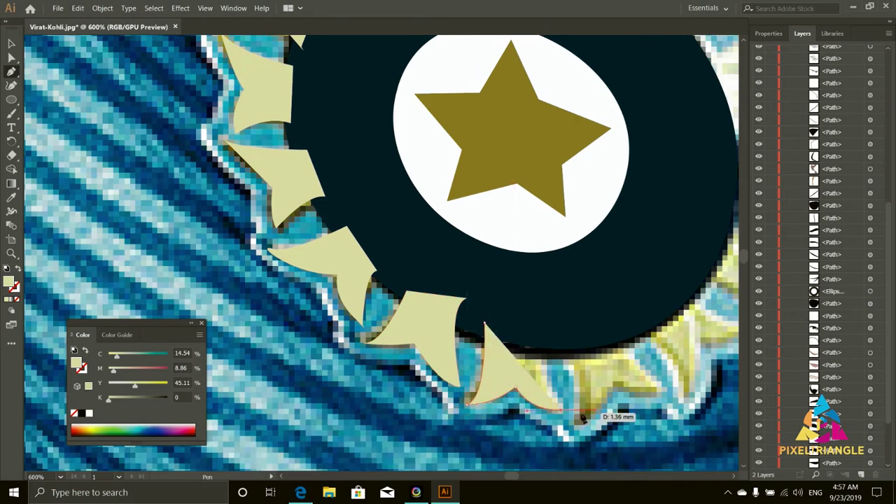
pyautogui.moveTo(537, 333); pyautogui.dragTo(537, 303)
pyautogui.click(566, 340)
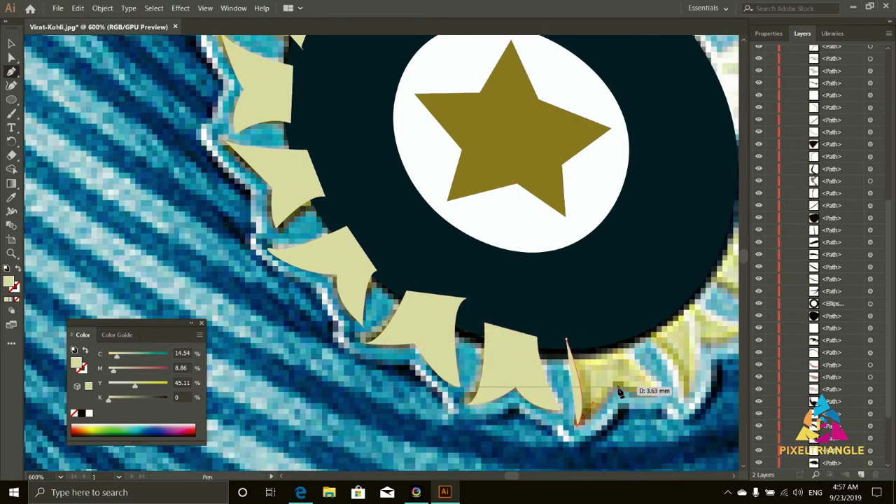
pyautogui.moveTo(619, 392); pyautogui.dragTo(620, 394)
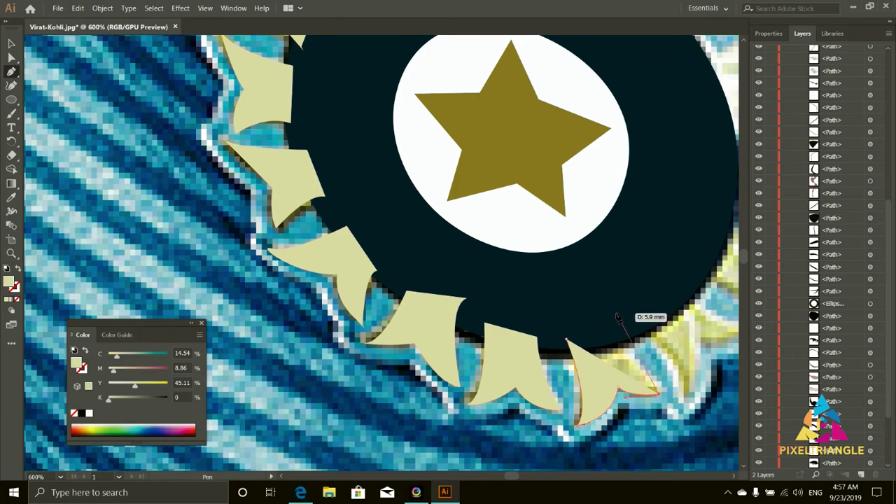
pyautogui.click(641, 325)
pyautogui.hscroll(3, 595, 336)
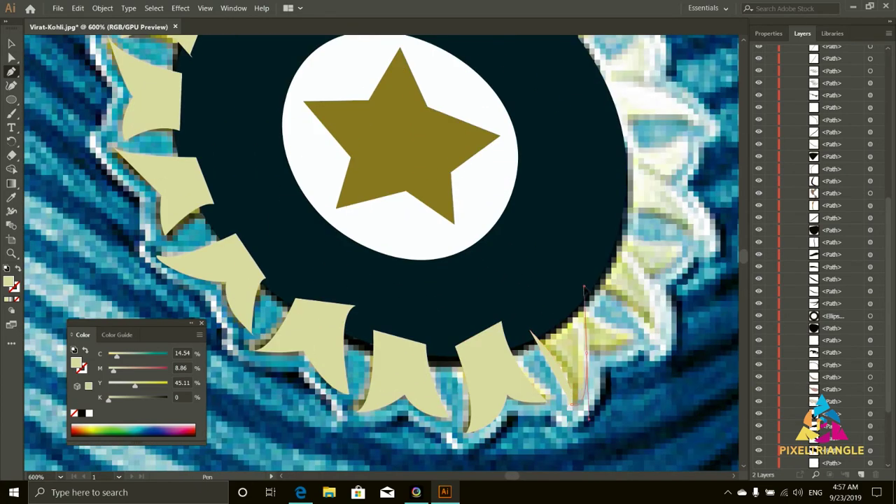
pyautogui.moveTo(618, 307); pyautogui.dragTo(655, 341)
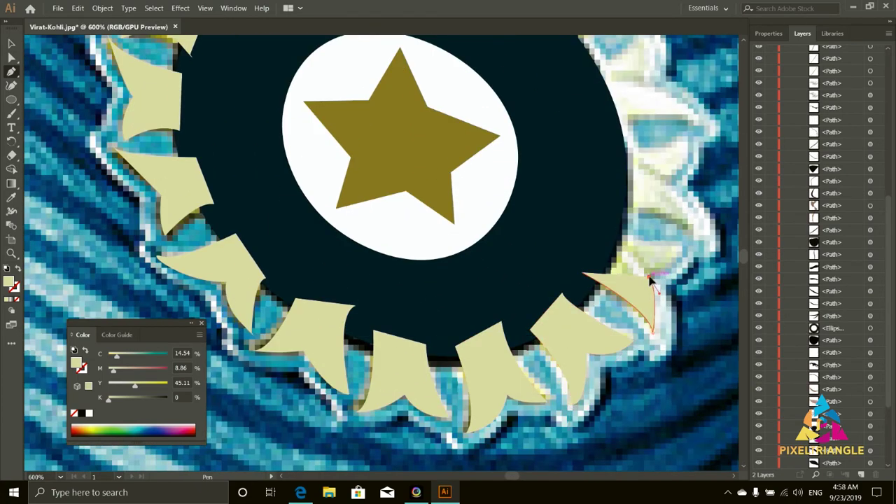
pyautogui.click(589, 226)
# Trace a curved cream spike at the badge's upper right.
pyautogui.click(612, 211)
pyautogui.moveTo(690, 226); pyautogui.dragTo(670, 188)
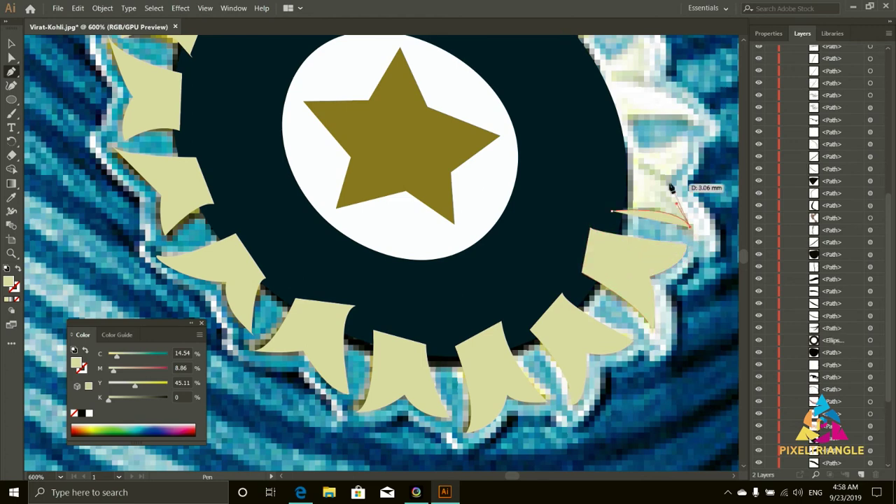
pyautogui.click(606, 123)
pyautogui.scroll(4, 617, 210)
pyautogui.click(697, 266)
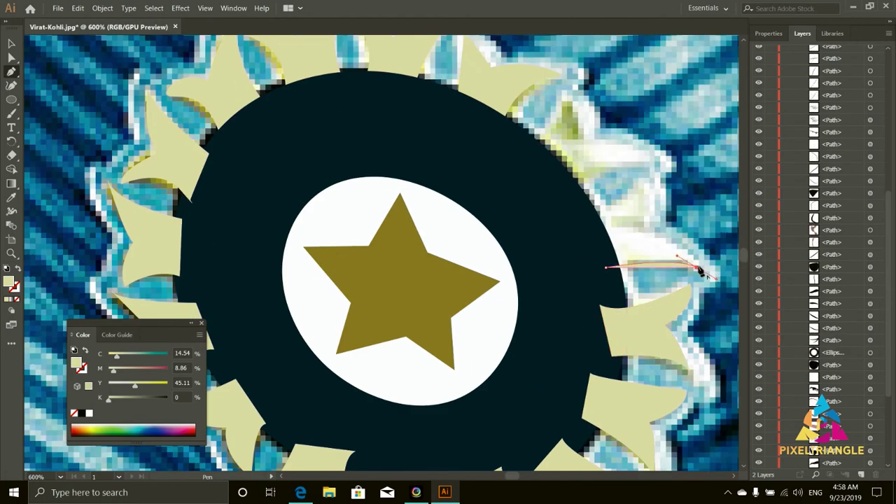
pyautogui.click(580, 222)
pyautogui.click(606, 265)
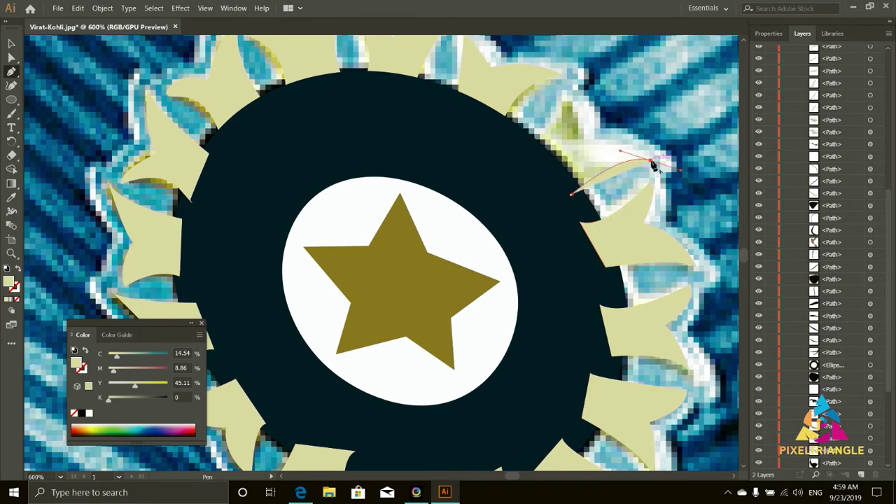
pyautogui.moveTo(573, 143); pyautogui.dragTo(571, 105)
pyautogui.moveTo(533, 177); pyautogui.dragTo(577, 131)
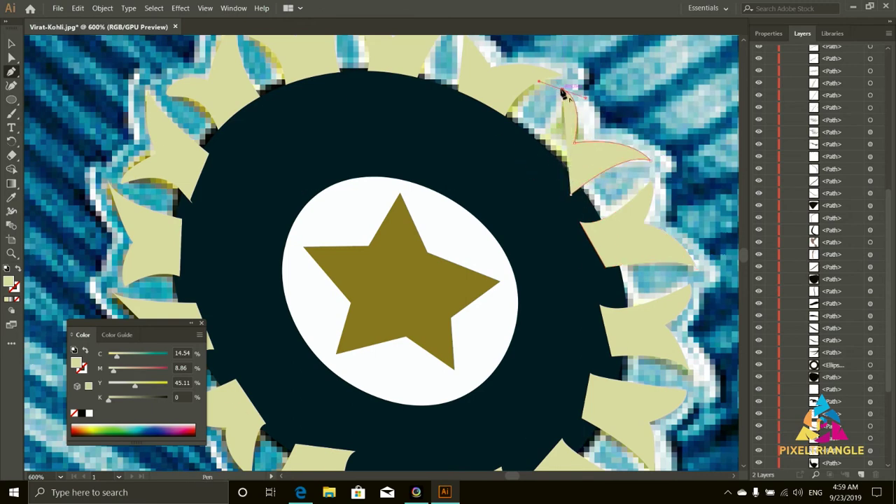
pyautogui.moveTo(576, 203); pyautogui.dragTo(577, 204)
pyautogui.hotkey('ctrl', '-')
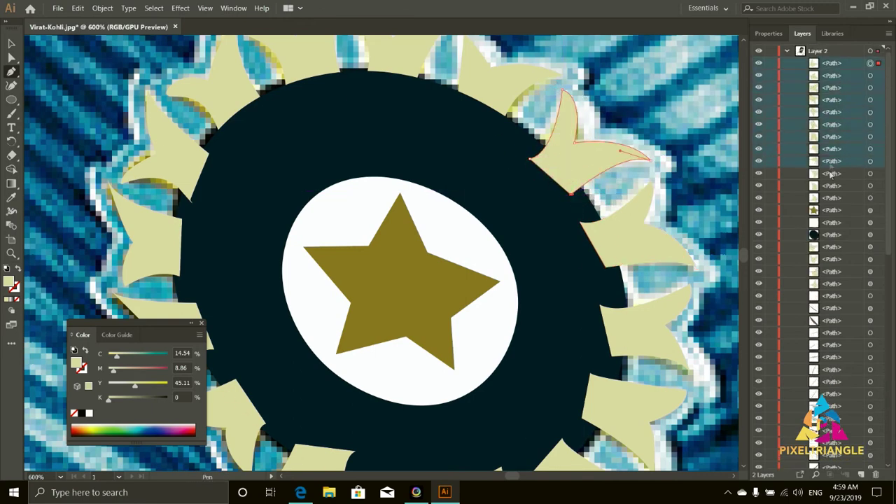
# Zoom out to compare the whole portrait with the photo and select all artwork.
pyautogui.scroll(-10, 812, 280)
pyautogui.hotkey('ctrl', '-')
pyautogui.hotkey('ctrl', '-')
pyautogui.hotkey('ctrl', '-')
pyautogui.hotkey('ctrl', '-')
pyautogui.hotkey('ctrl', '-')
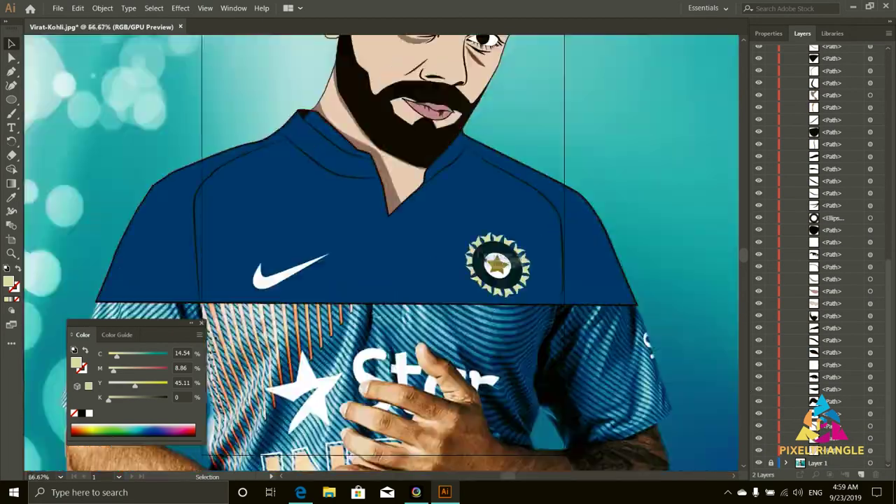
pyautogui.hotkey('ctrl', '-')
pyautogui.hotkey('ctrl', '-')
pyautogui.hotkey('ctrl', '-')
pyautogui.scroll(1, 593, 258)
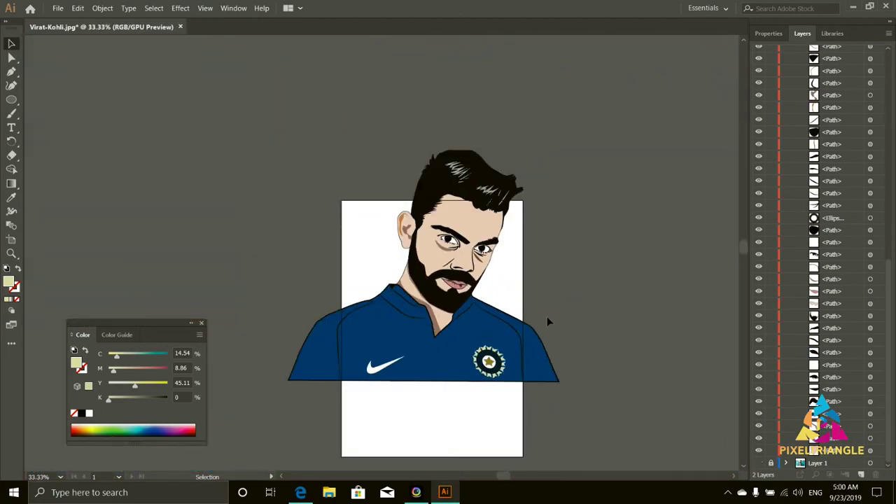
pyautogui.hotkey('ctrl', '+')
pyautogui.hotkey('ctrl', '+')
pyautogui.hotkey('ctrl', '+')
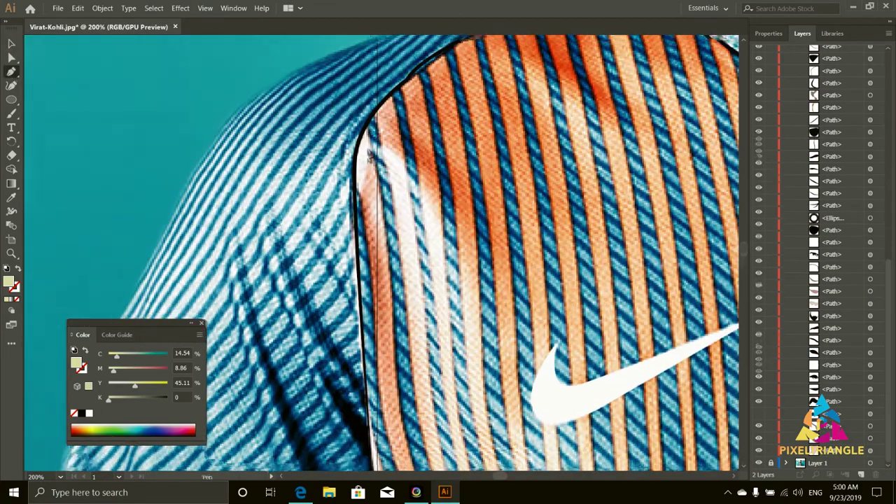
pyautogui.hotkey('ctrl', '-')
pyautogui.hotkey('ctrl', '-')
pyautogui.hotkey('ctrl', '-')
pyautogui.press('p')
pyautogui.hotkey('ctrl', '+')
pyautogui.hotkey('ctrl', '+')
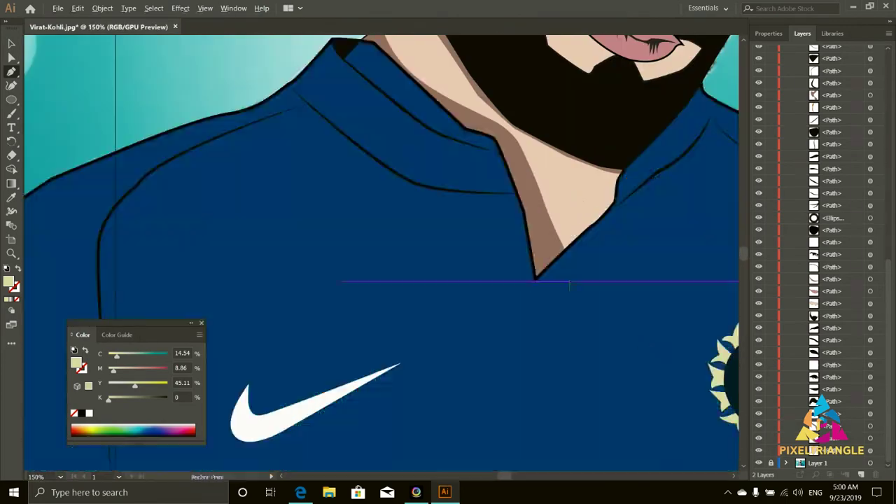
pyautogui.hotkey('ctrl', '-')
pyautogui.hotkey('ctrl', '-')
pyautogui.hotkey('ctrl', '-')
pyautogui.press('v')
pyautogui.hotkey('ctrl', 'a')
# Group the portrait pieces, shrink the group, and move it onto the white artboard.
pyautogui.rightClick(658, 268)
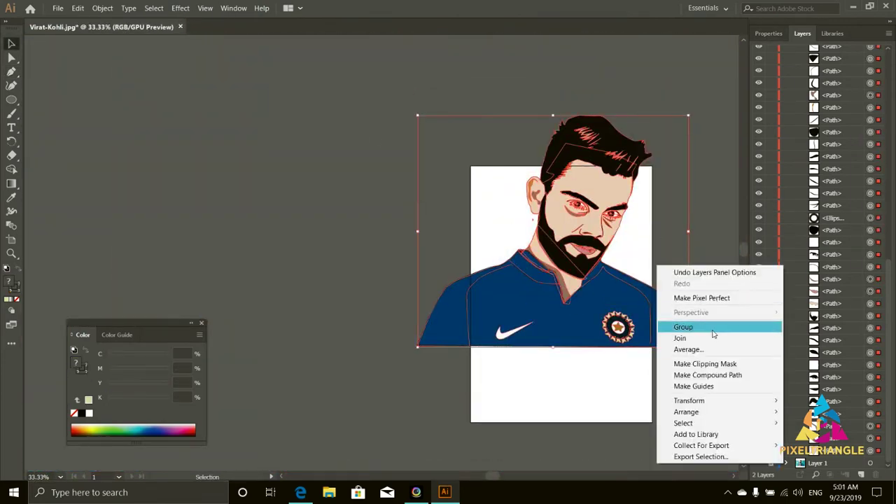
pyautogui.click(680, 326)
pyautogui.moveTo(689, 346); pyautogui.dragTo(580, 253)
pyautogui.moveTo(515, 244); pyautogui.dragTo(577, 328)
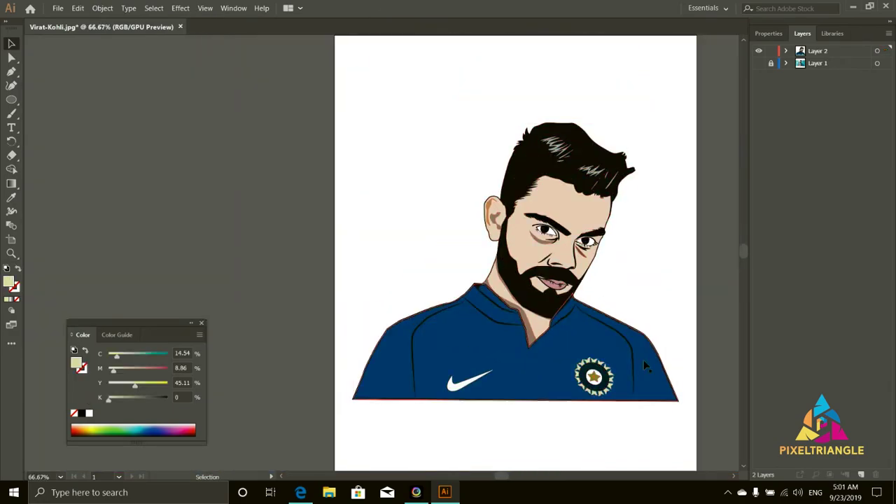
pyautogui.scroll(10, 594, 136)
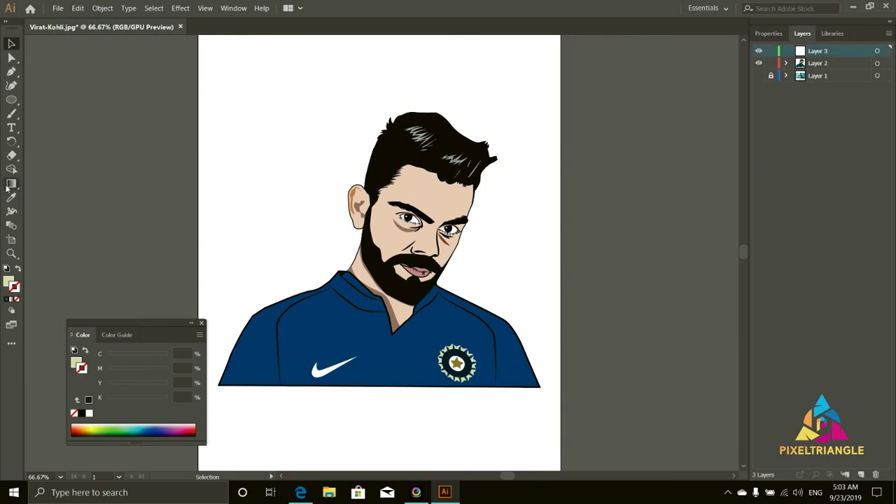
# Set the gradient's left stop to orange EF9A29.
pyautogui.doubleClick(12, 183)
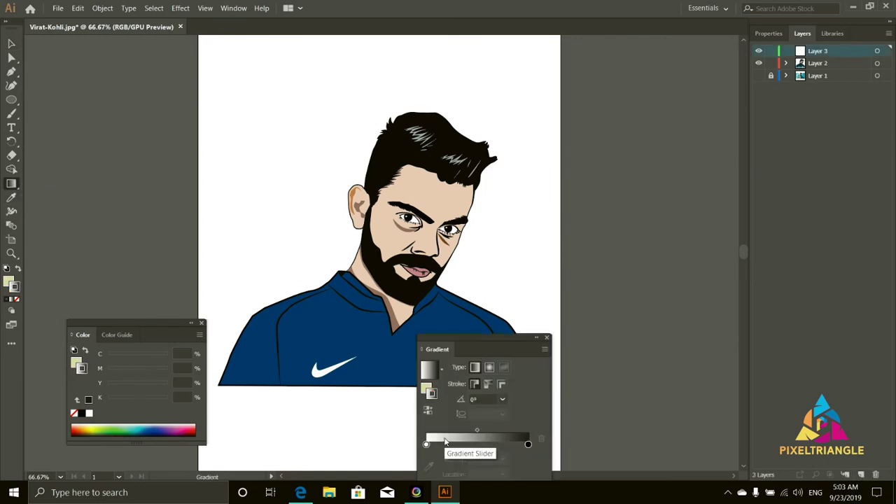
pyautogui.click(427, 444)
pyautogui.doubleClick(427, 444)
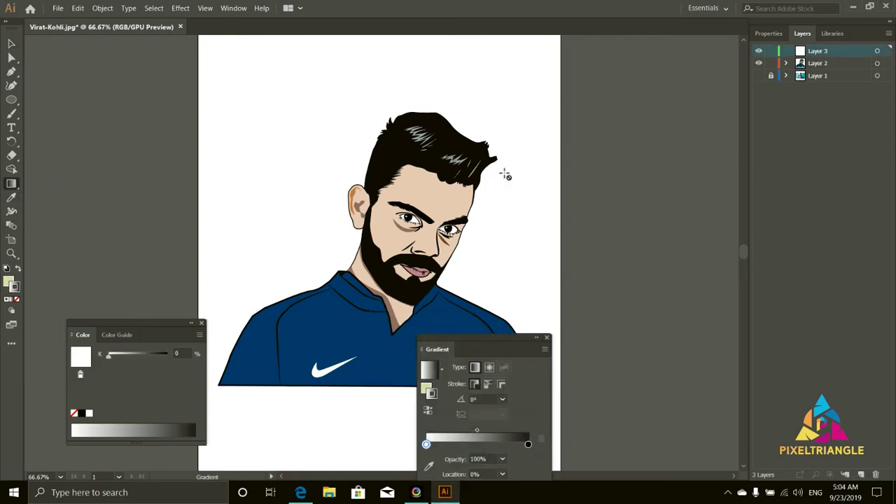
pyautogui.doubleClick(10, 283)
pyautogui.click(645, 322)
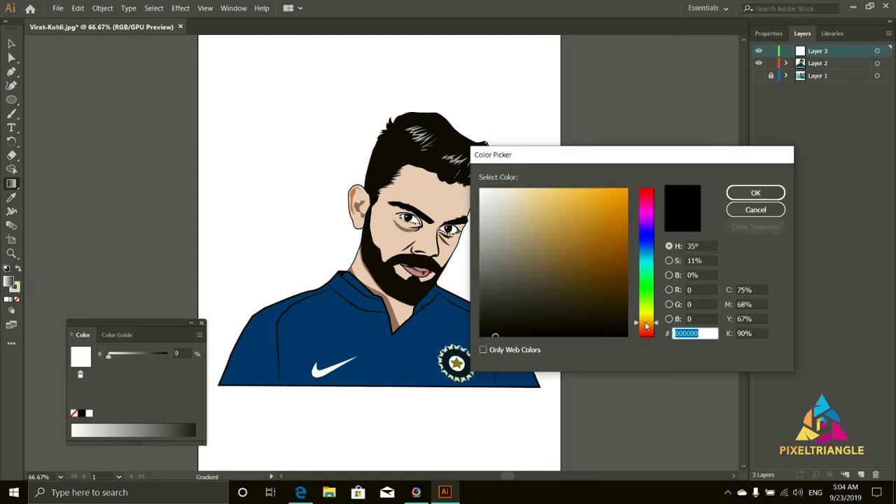
pyautogui.click(603, 197)
pyautogui.click(756, 193)
pyautogui.moveTo(138, 324); pyautogui.dragTo(828, 173)
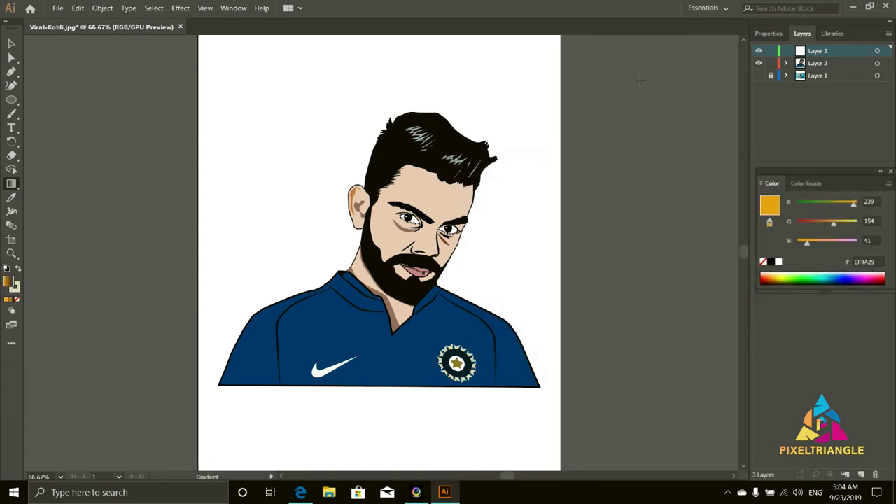
# Save the portrait as an EPS file with default options and launch Photoshop.
pyautogui.click(11, 199)
pyautogui.click(57, 8)
pyautogui.click(98, 120)
pyautogui.click(171, 232)
pyautogui.click(171, 263)
pyautogui.click(350, 319)
pyautogui.click(488, 406)
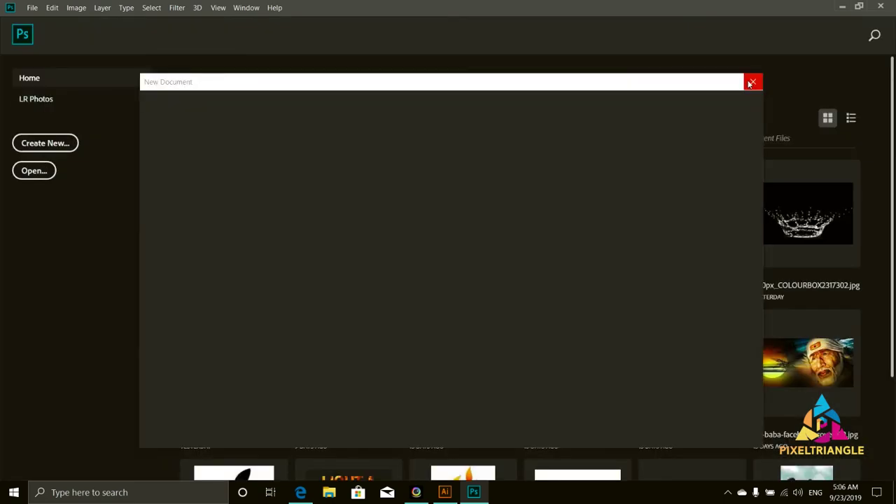
# Open Virat-Kohli.eps in Photoshop, accepting the rasterize settings.
pyautogui.click(34, 170)
pyautogui.doubleClick(152, 221)
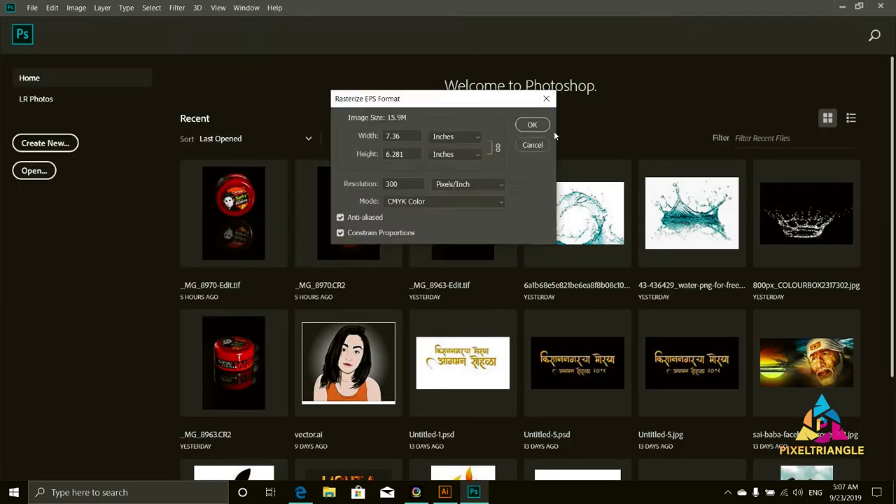
pyautogui.click(539, 124)
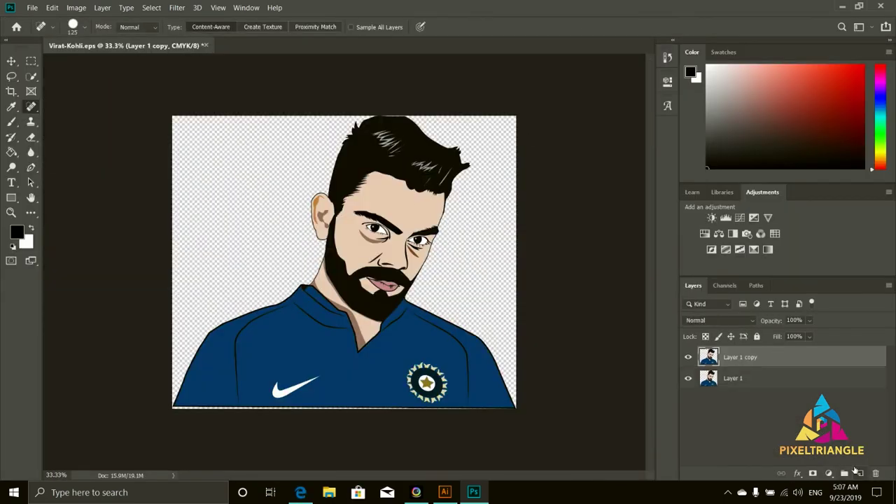
# Pick the Gradient tool, then scale the portrait to about 93% and lower it.
pyautogui.rightClick(11, 152)
pyautogui.click(66, 150)
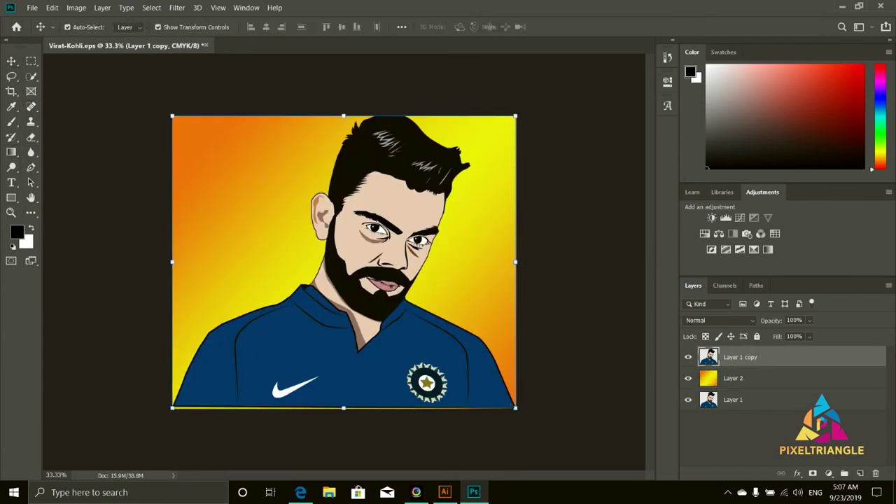
pyautogui.moveTo(515, 408); pyautogui.dragTo(498, 413)
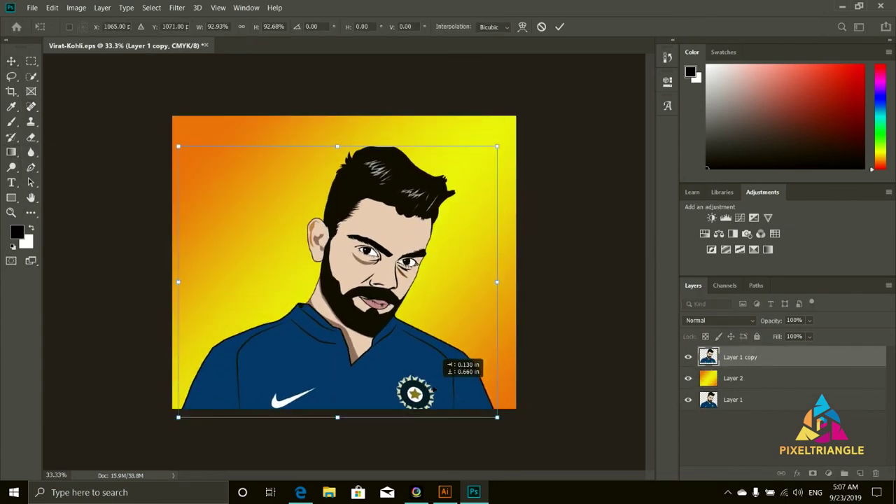
pyautogui.press('Return')
# Crop the canvas from the top-left and left edges to fit the image.
pyautogui.press('c')
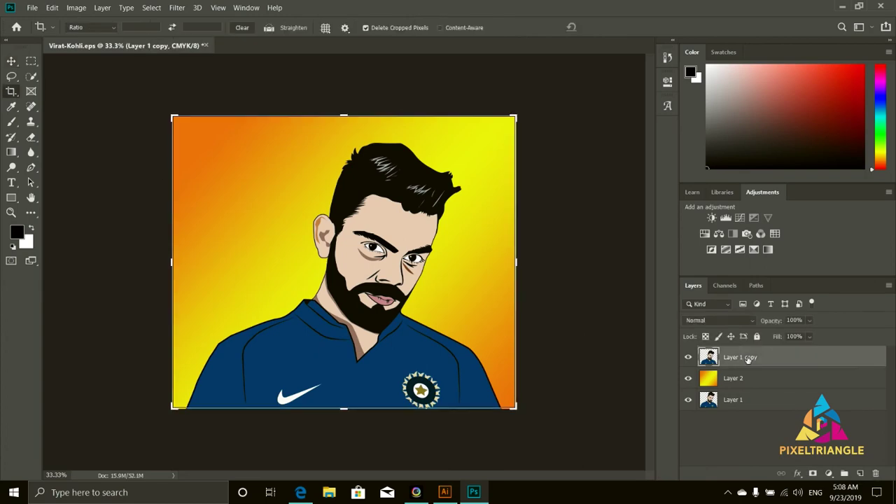
pyautogui.moveTo(173, 115); pyautogui.dragTo(177, 128)
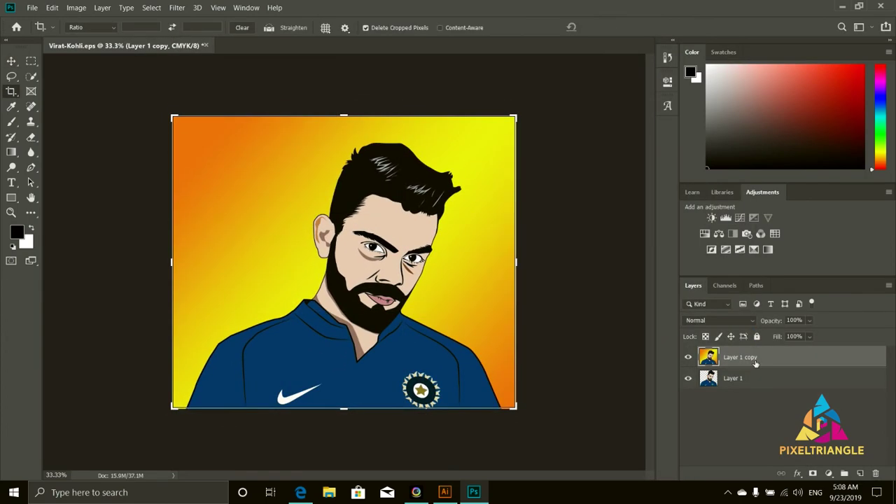
pyautogui.moveTo(173, 262); pyautogui.dragTo(179, 262)
pyautogui.press('Return')
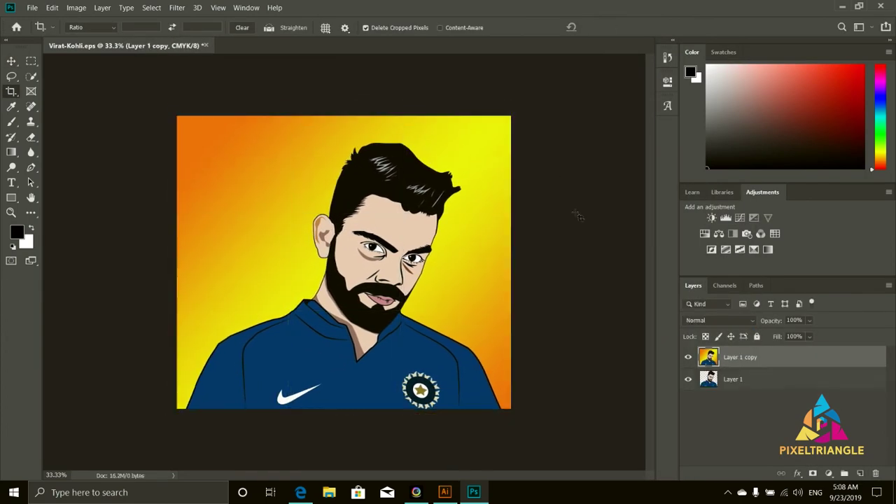
# Create a text box near the top-left corner for the artist credit.
pyautogui.press('v')
pyautogui.press('t')
pyautogui.moveTo(197, 147); pyautogui.dragTo(302, 172)
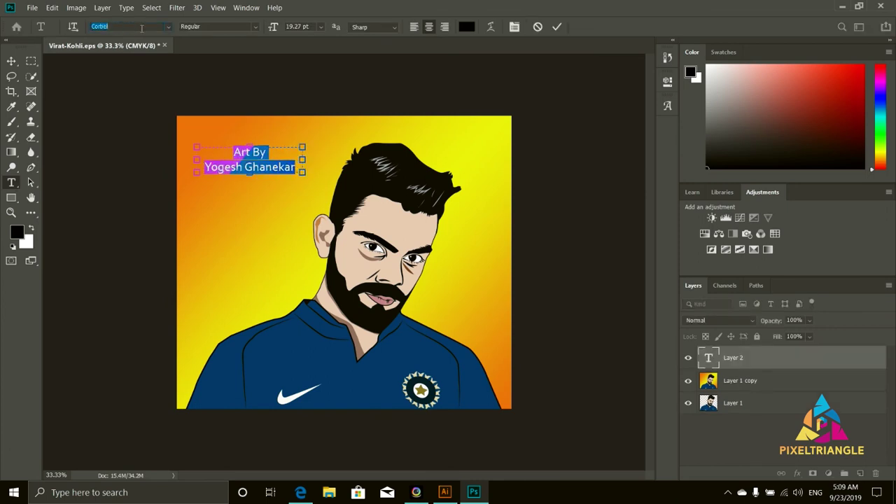
# Set the two-line Art By credit in Impact and move it down beside the ear.
pyautogui.write('Impact')
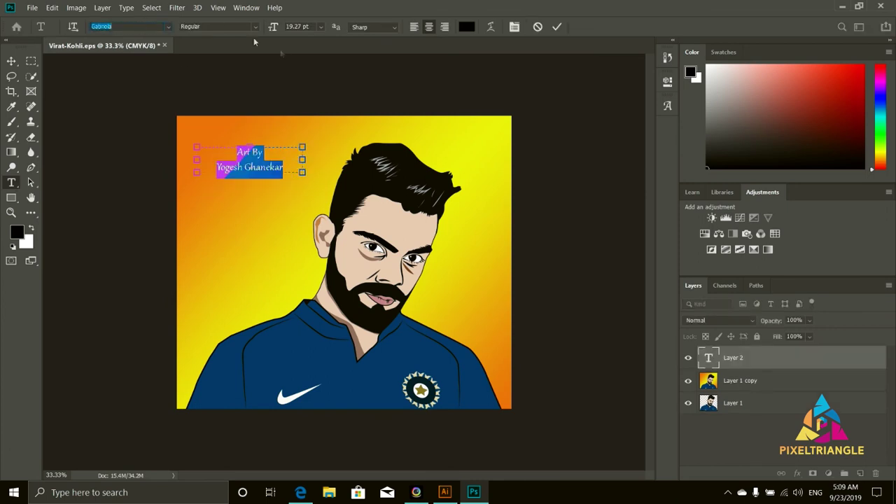
pyautogui.hotkey('ctrl', 'Return')
pyautogui.press('v')
pyautogui.moveTo(267, 173); pyautogui.dragTo(247, 265)
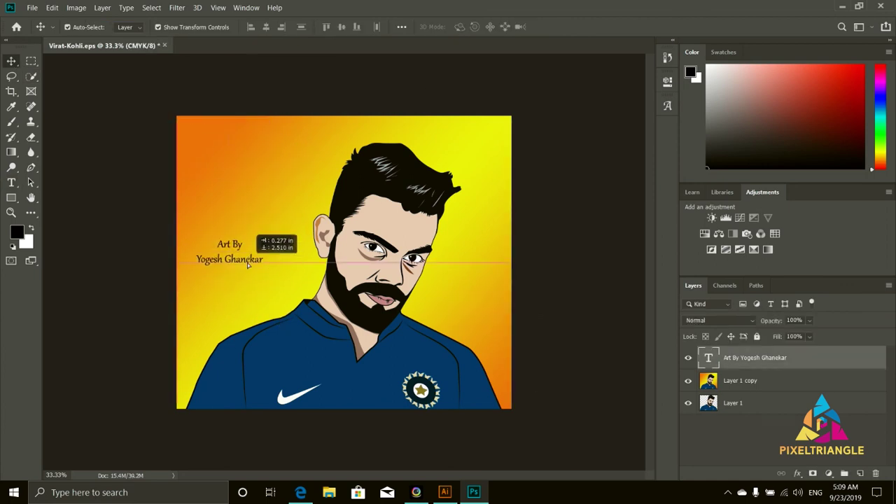
pyautogui.doubleClick(248, 265)
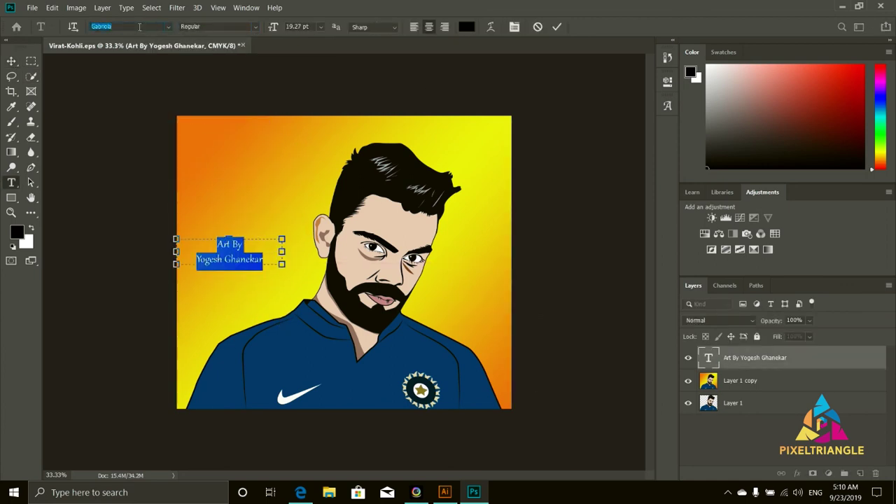
pyautogui.hotkey('ctrl', 'Return')
# Add a dark grey drop shadow to the credit text.
pyautogui.click(379, 310)
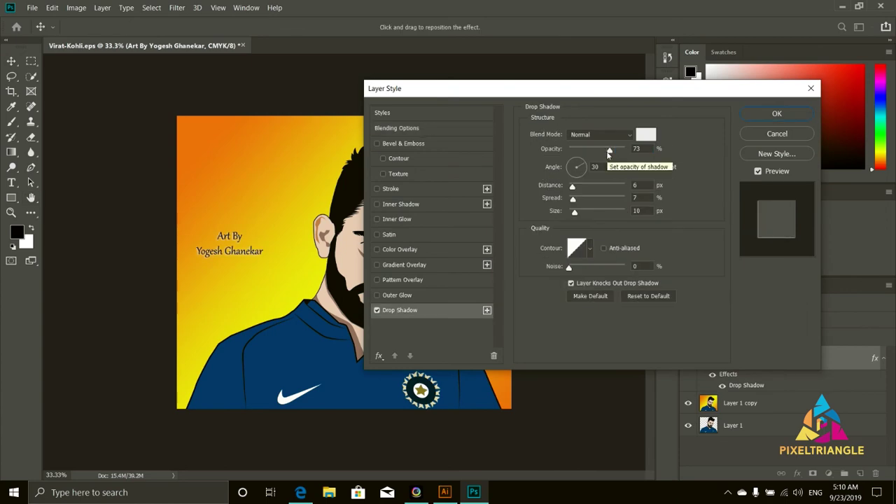
pyautogui.click(646, 134)
pyautogui.click(477, 229)
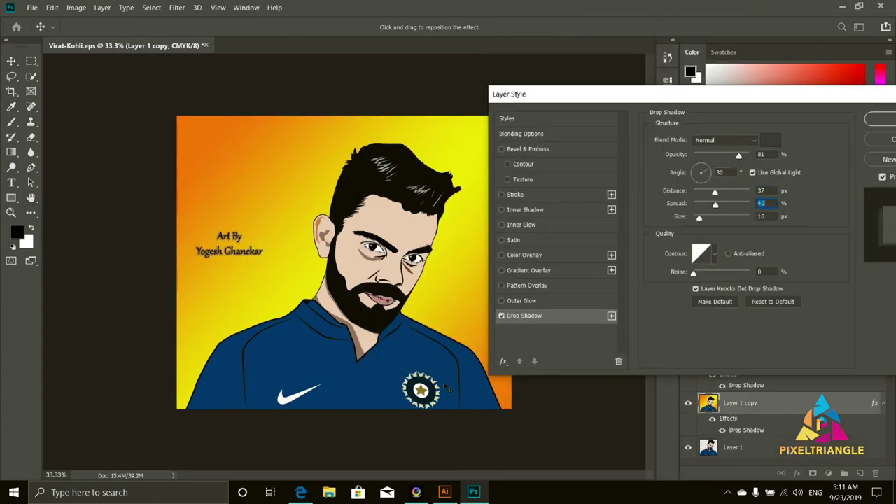
# Save the image as a JPEG named Virat-KohliDigitial.
pyautogui.click(32, 8)
pyautogui.click(50, 131)
pyautogui.click(259, 232)
pyautogui.click(119, 343)
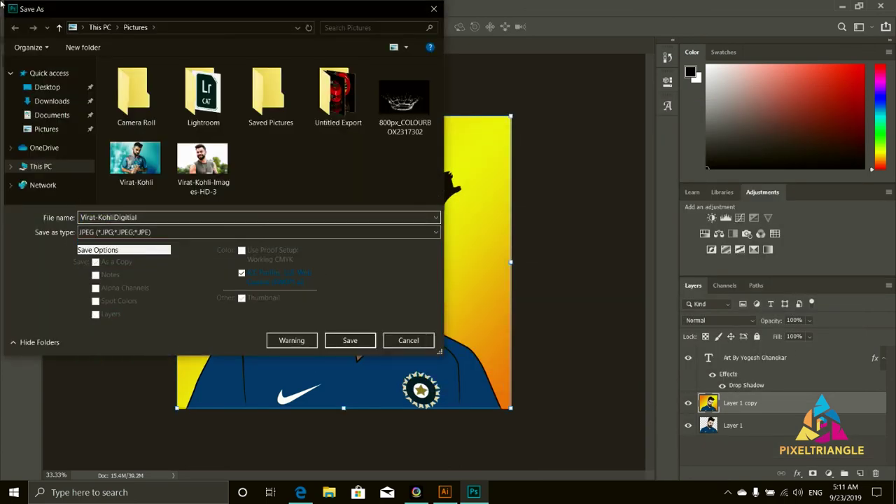